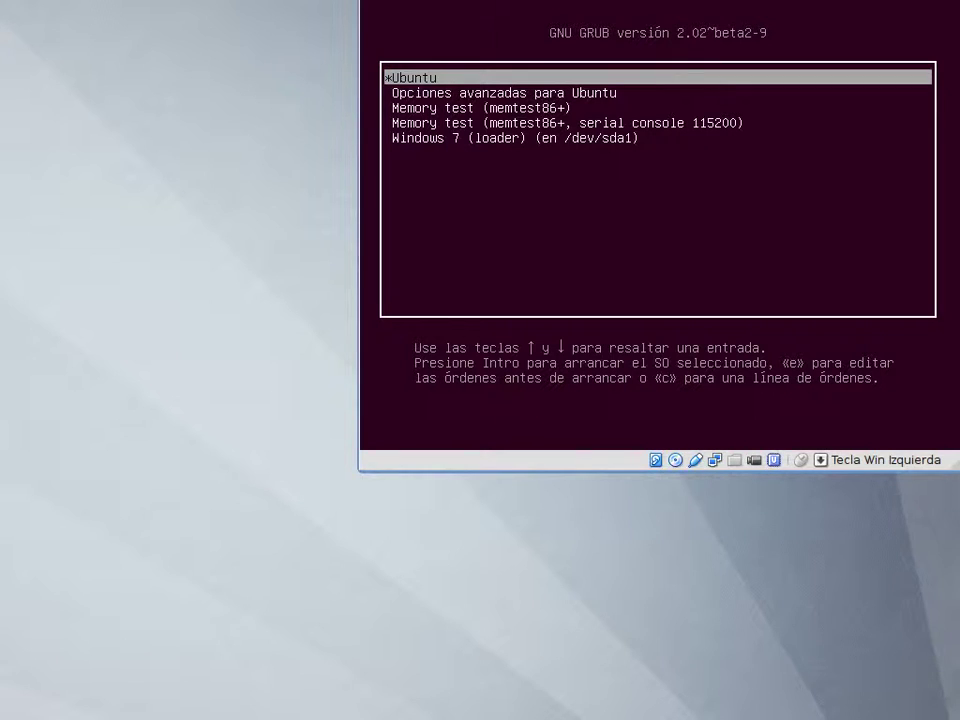
Boot Ubuntu from the GRUB menu and log in with the account password
{"action": "key", "text": "Down"}
{"action": "key", "text": "Down"}
{"action": "key", "text": "Down"}
{"action": "key", "text": "Down"}
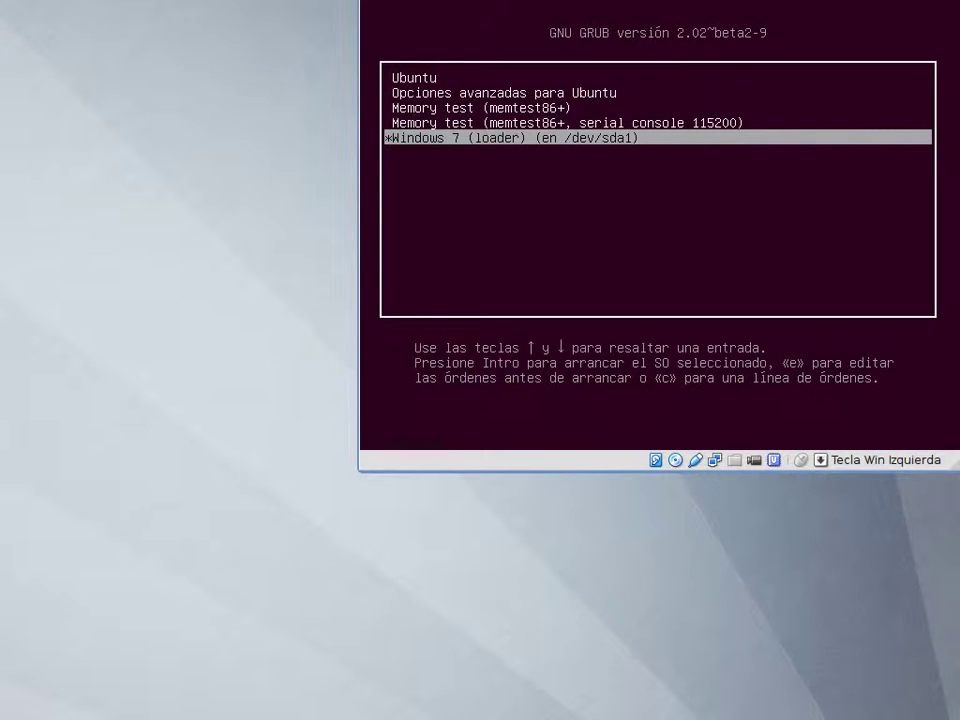
{"action": "key", "text": "Up"}
{"action": "key", "text": "Up"}
{"action": "key", "text": "Up"}
{"action": "key", "text": "Up"}
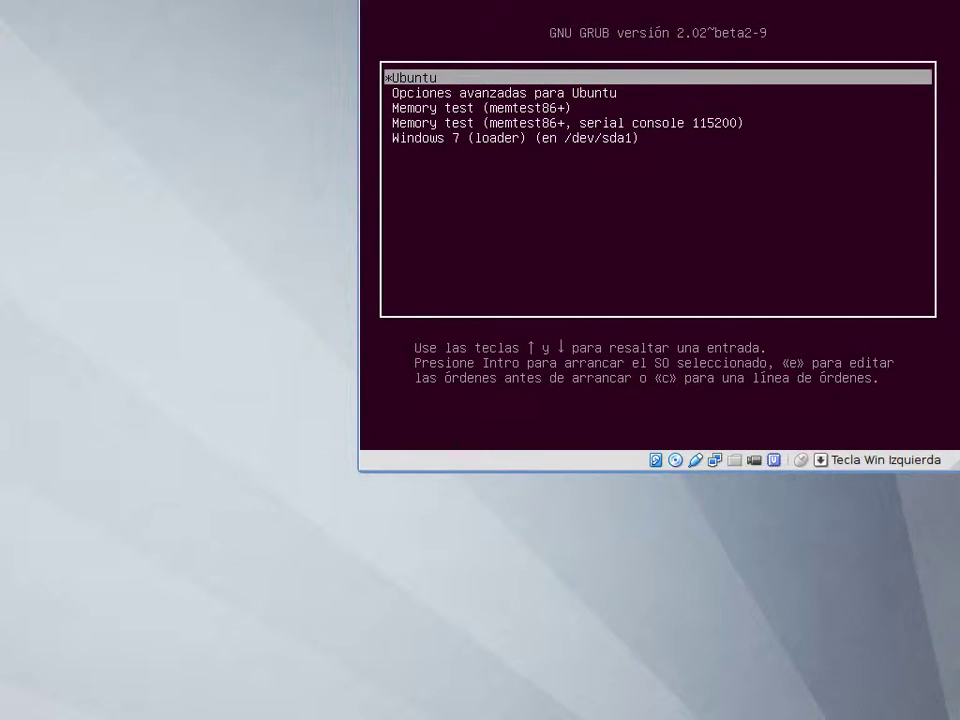
{"action": "key", "text": "Return"}
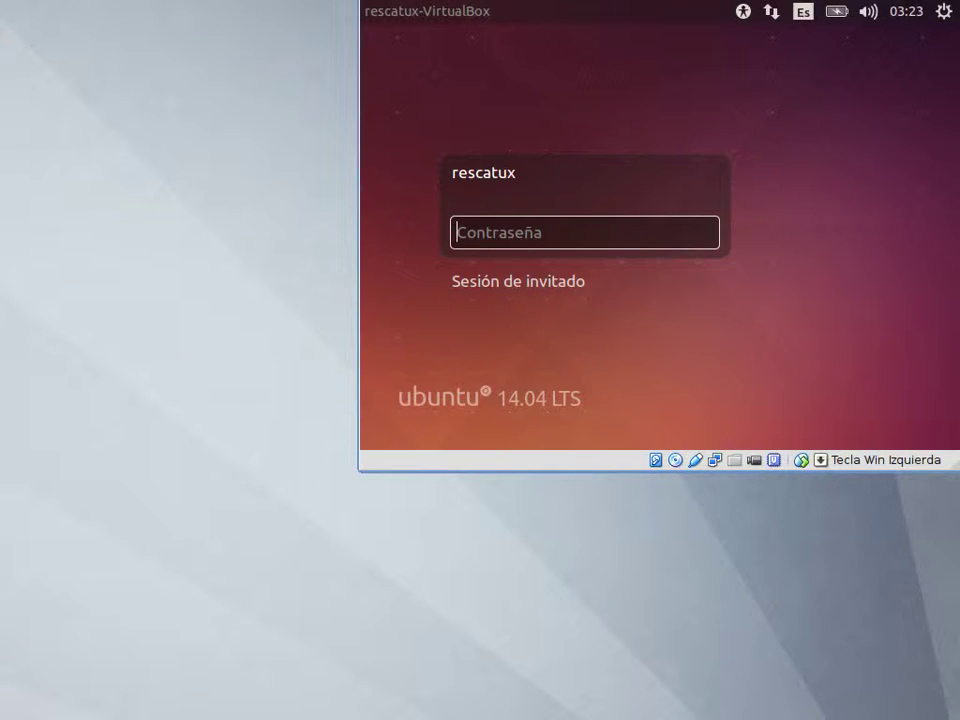
{"action": "type", "text": "rescatux"}
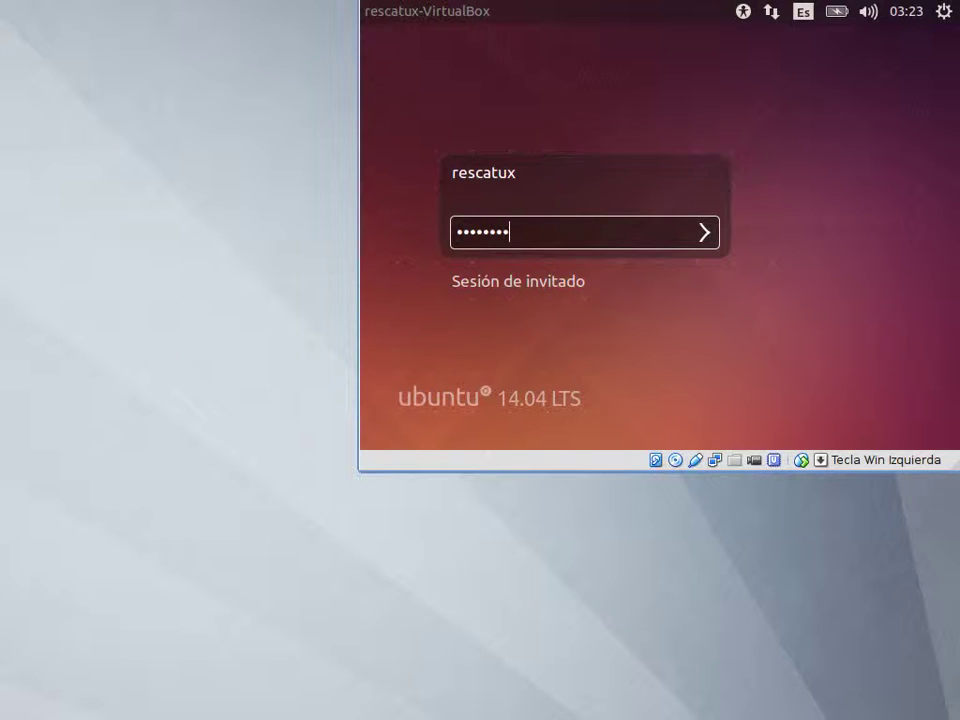
{"action": "key", "text": "Return"}
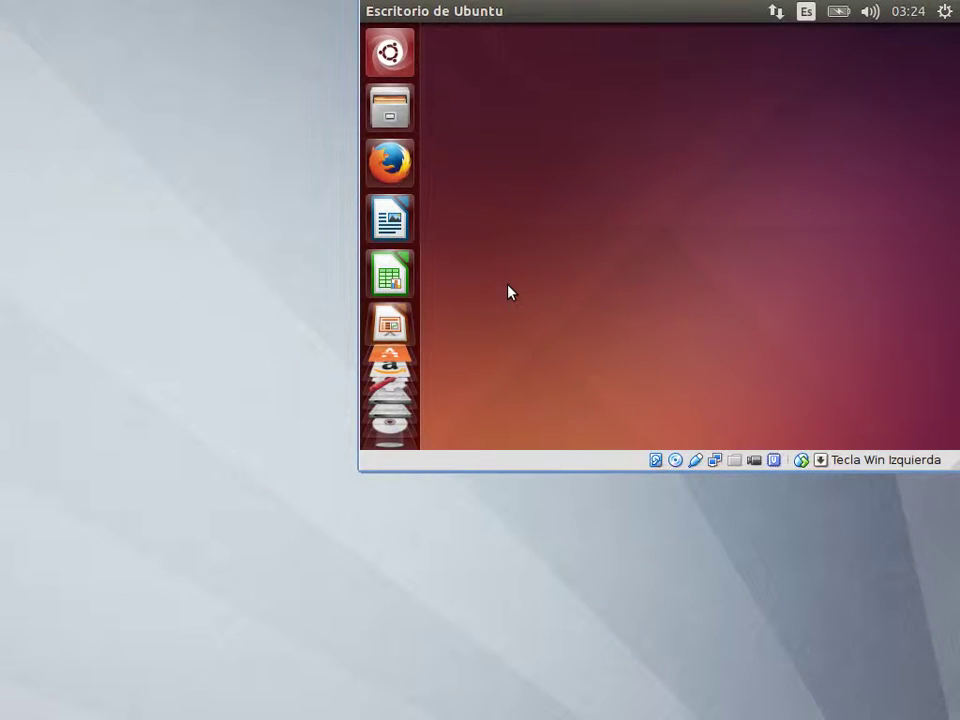
Restart the Ubuntu guest from the gear menu's shutdown dialog
{"action": "left_click", "coordinate": [945, 12]}
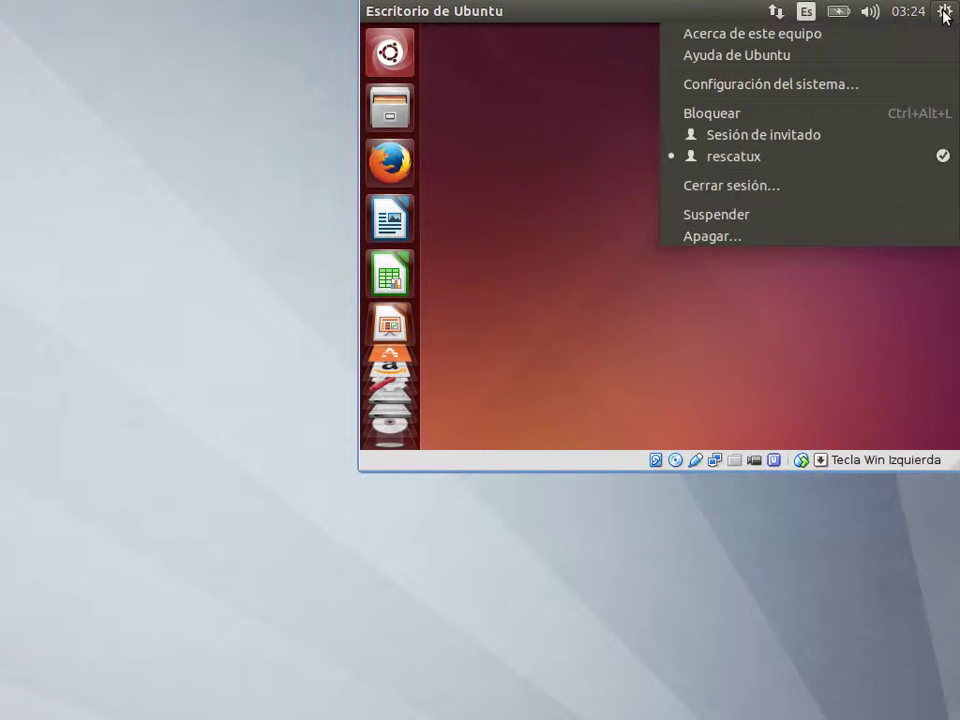
{"action": "left_click", "coordinate": [835, 245]}
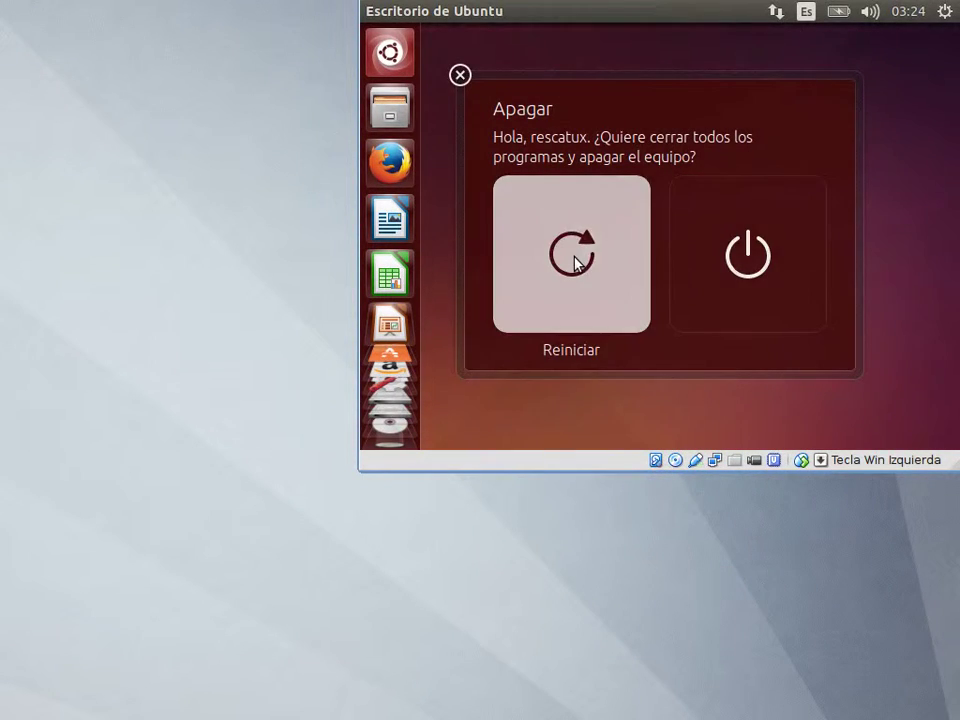
{"action": "left_click", "coordinate": [576, 263]}
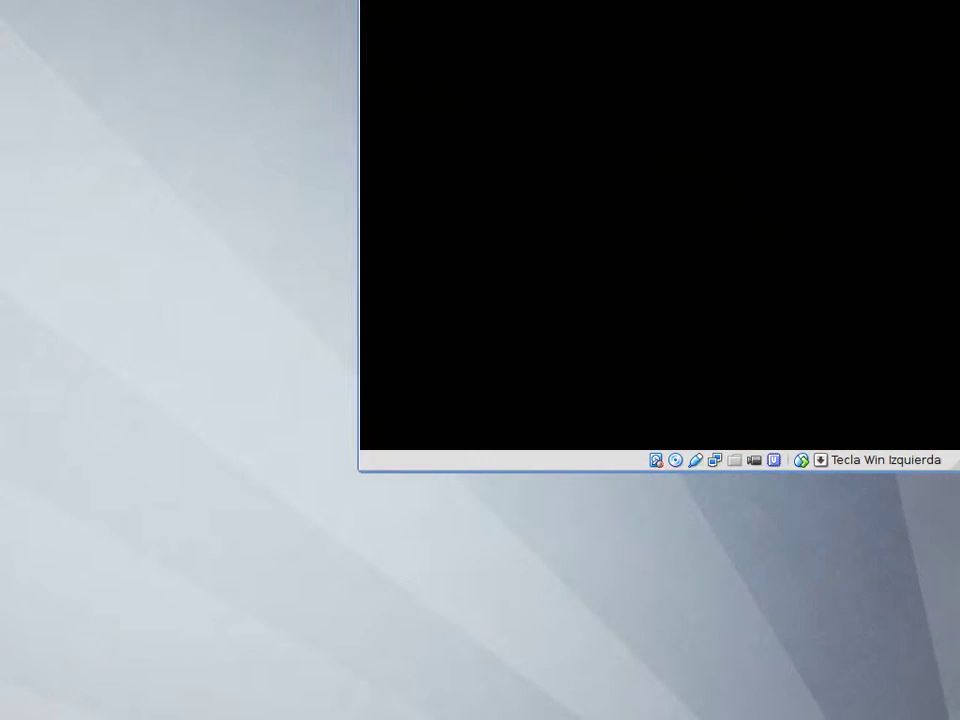
Boot the Windows 7 (loader) GRUB entry and log in to a Windows user account
{"action": "key", "text": "Down"}
{"action": "key", "text": "Down"}
{"action": "key", "text": "Down"}
{"action": "key", "text": "Down"}
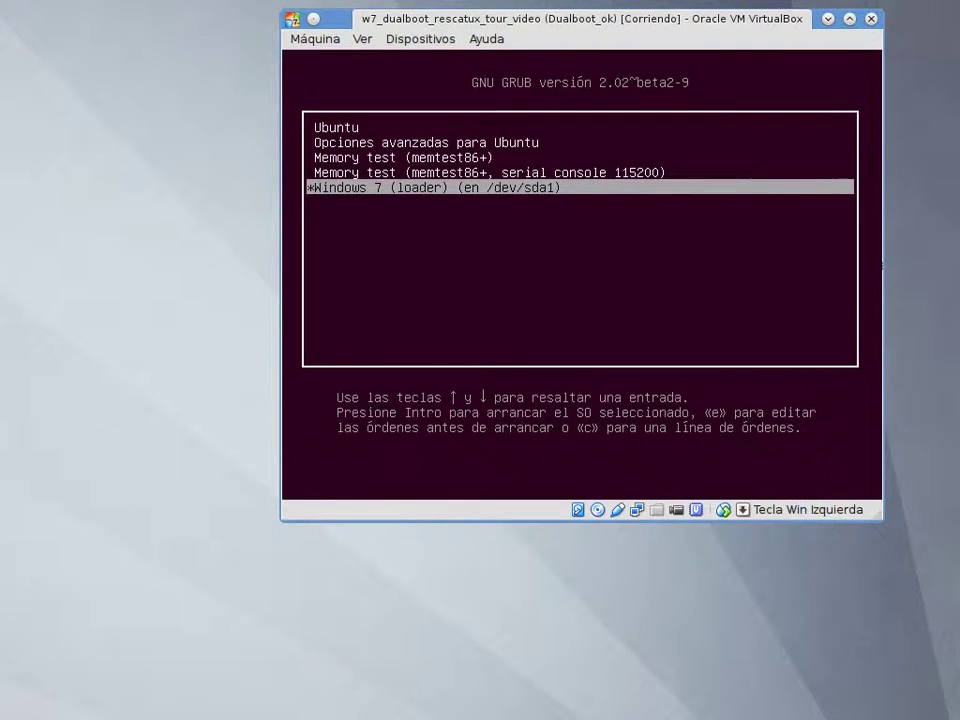
{"action": "key", "text": "Return"}
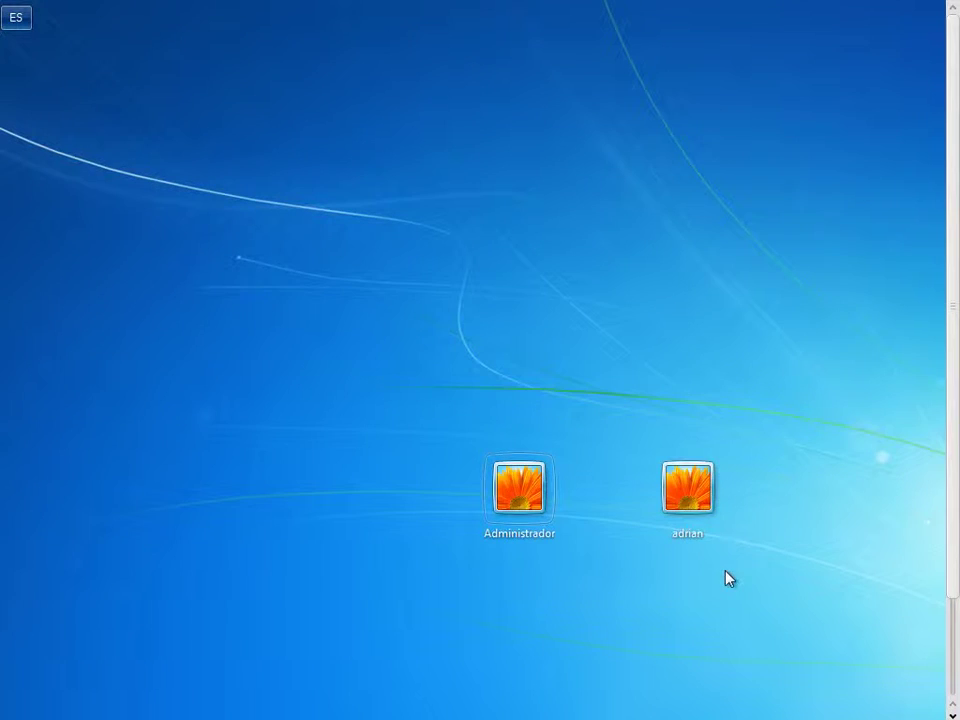
{"action": "left_click", "coordinate": [688, 489]}
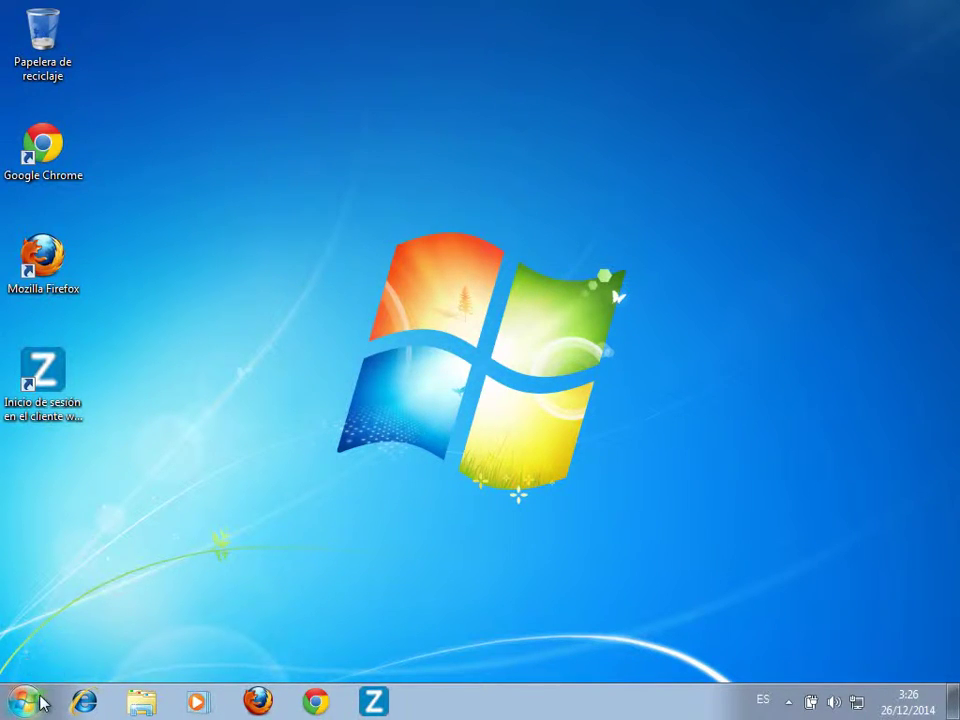
Launch Administración de equipos from Control Panel's administrative tools folder
{"action": "left_click", "coordinate": [27, 706]}
{"action": "left_click", "coordinate": [302, 500]}
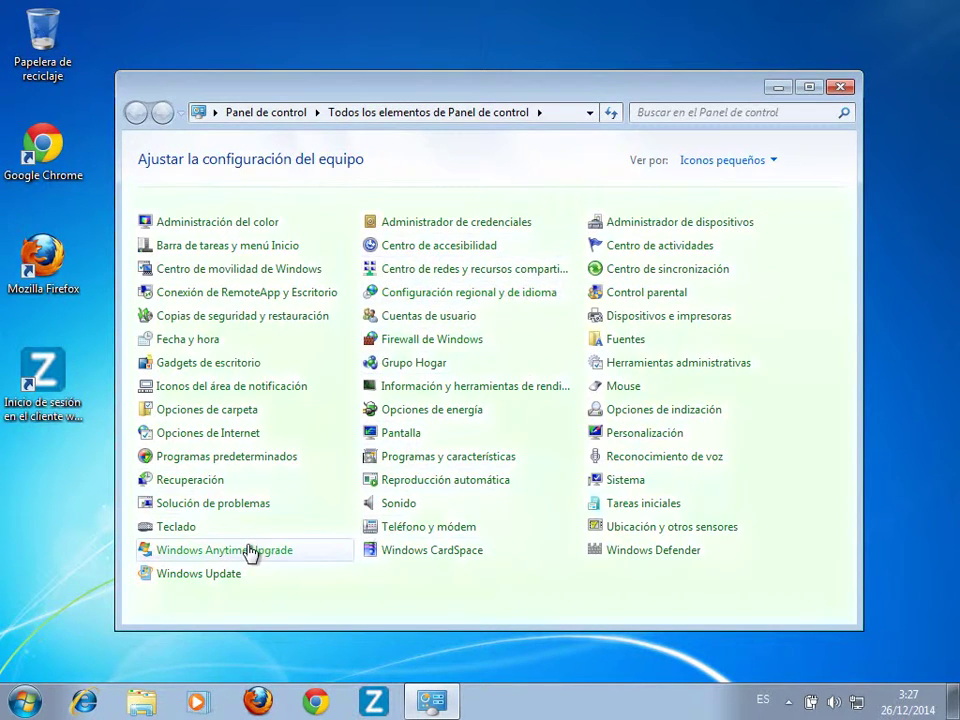
{"action": "left_click", "coordinate": [634, 364]}
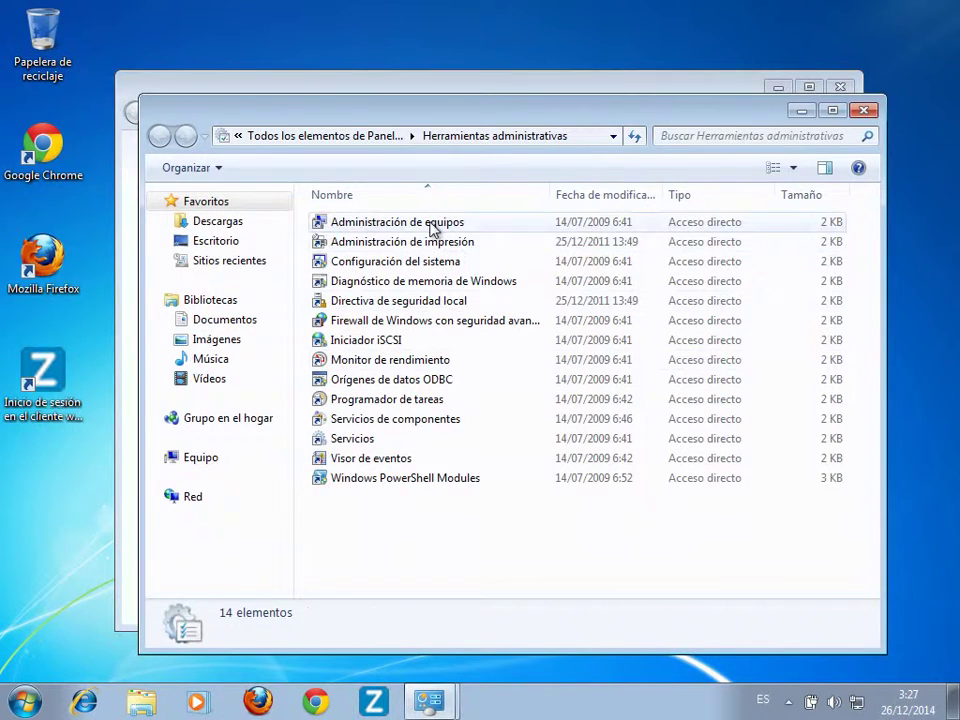
{"action": "left_click", "coordinate": [431, 228]}
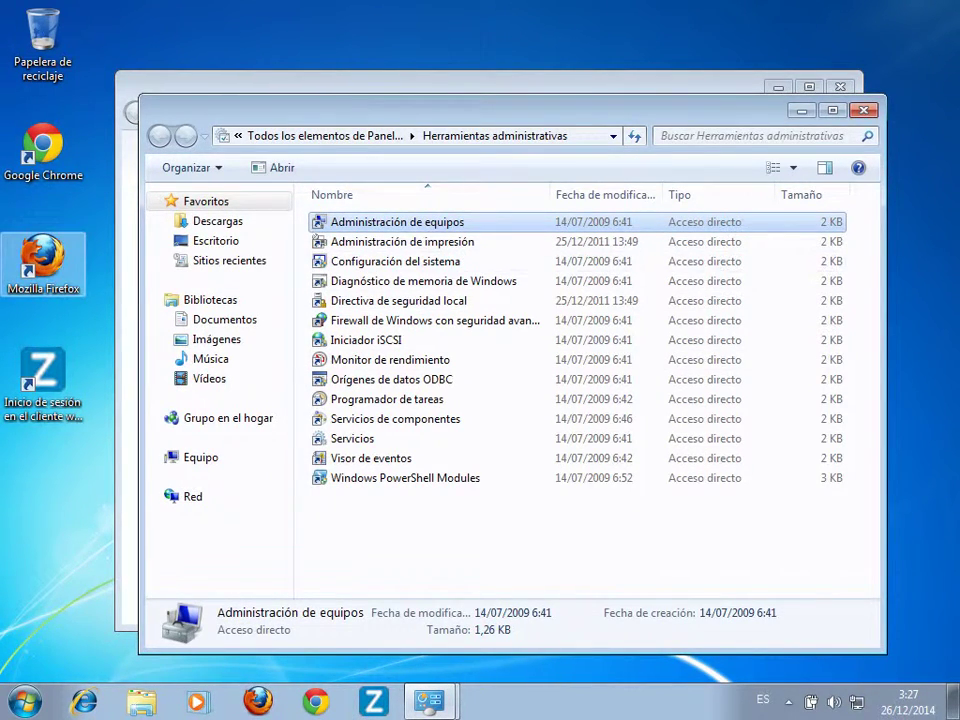
{"action": "key", "text": "Return"}
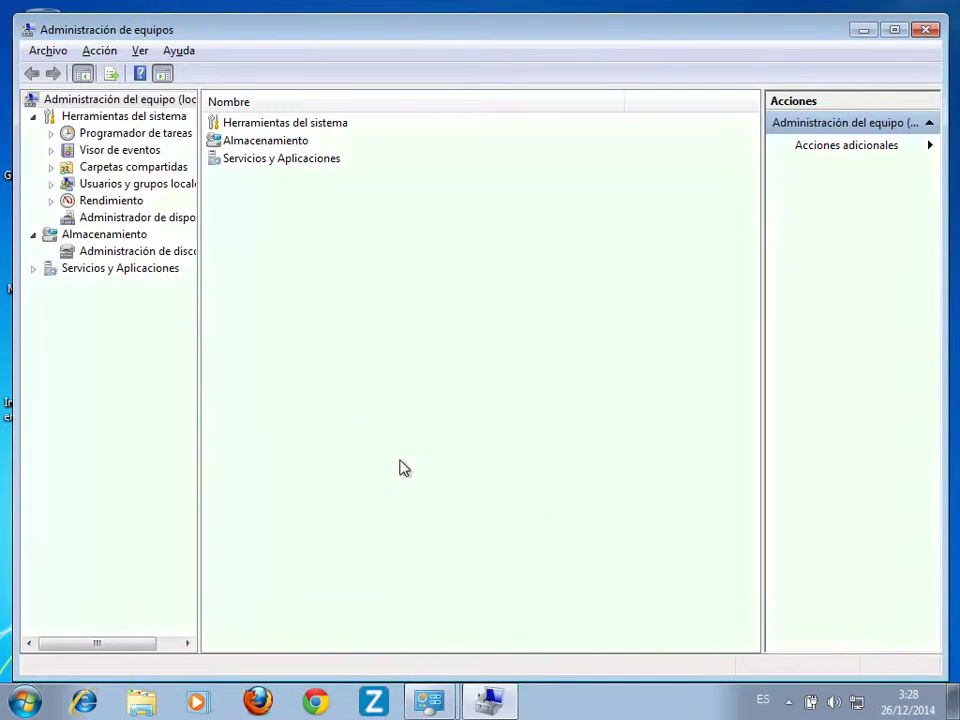
In Disk Management, delete the 1021 MB and 14,02 GB volumes on Disk 0
{"action": "left_click", "coordinate": [122, 255]}
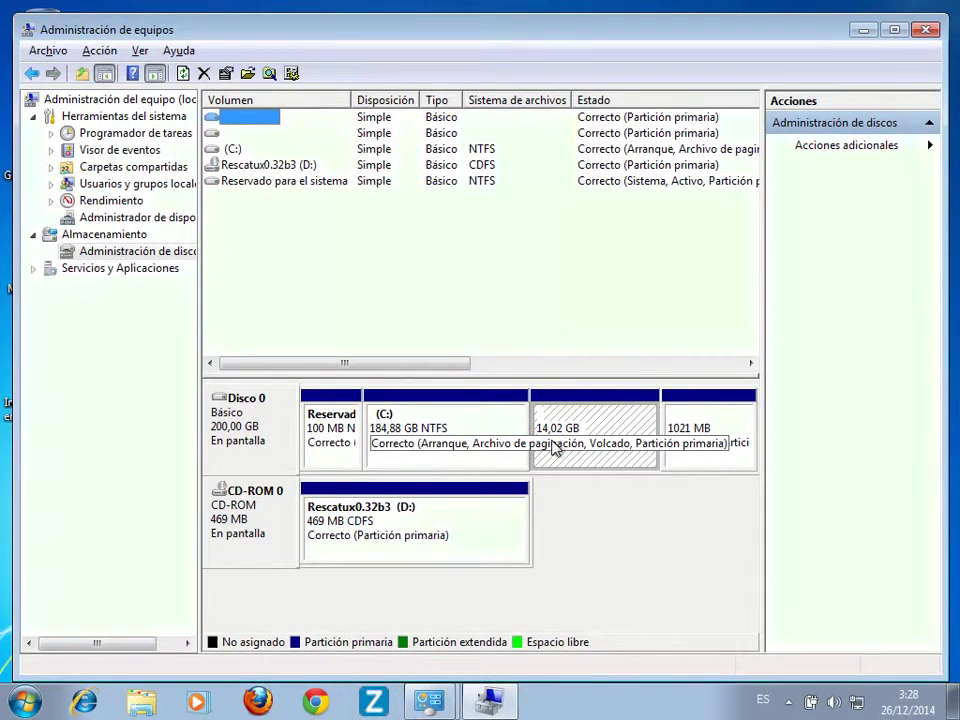
{"action": "left_click", "coordinate": [620, 462]}
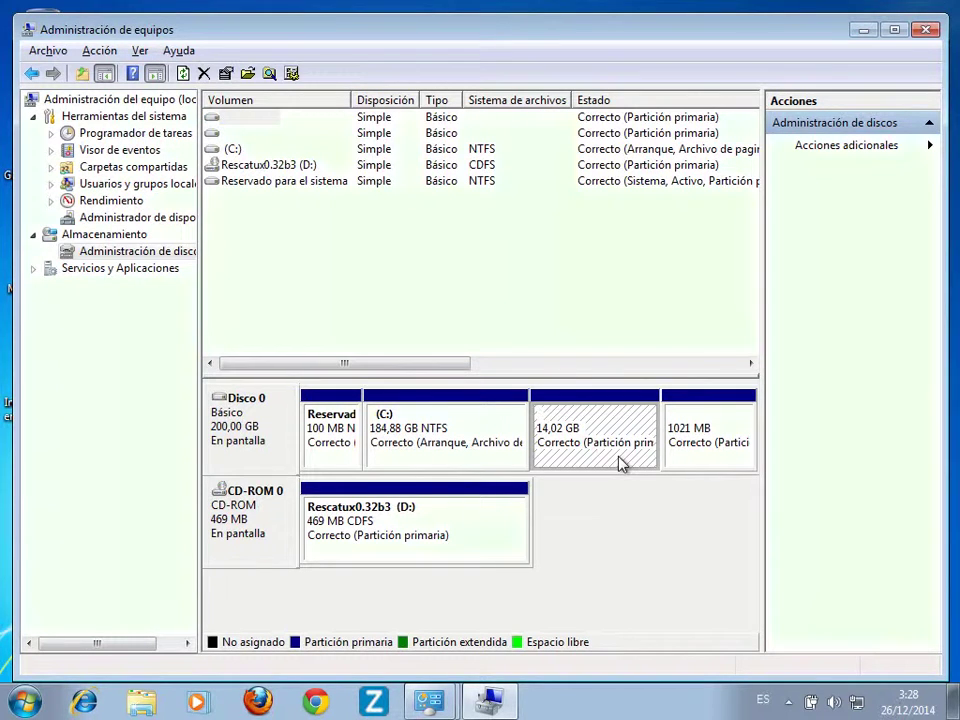
{"action": "right_click", "coordinate": [700, 456]}
{"action": "left_click", "coordinate": [731, 384]}
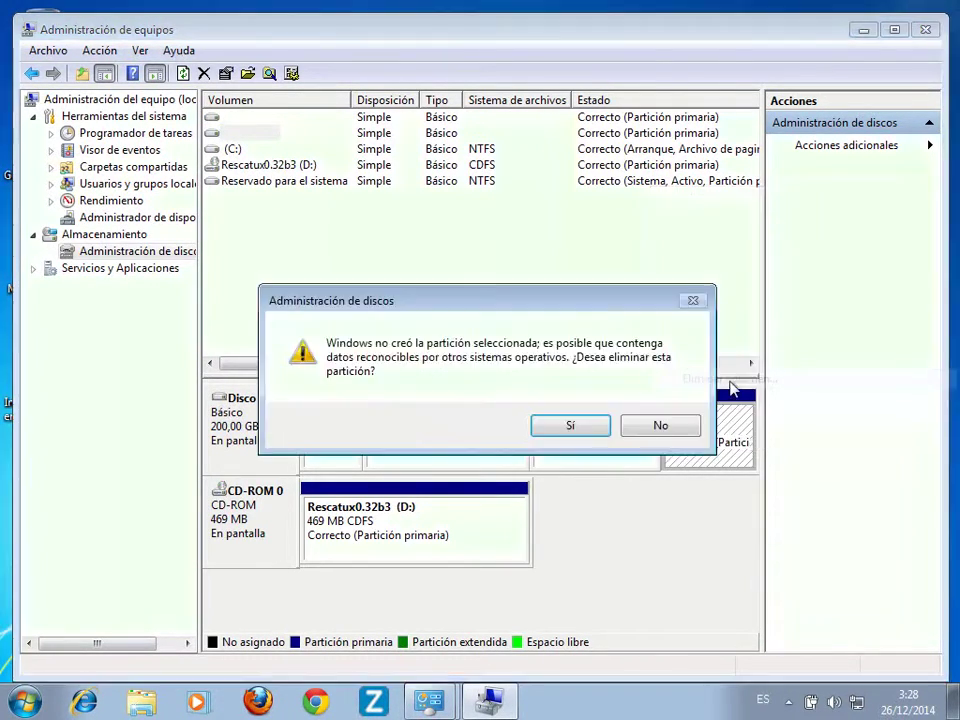
{"action": "left_click", "coordinate": [570, 425]}
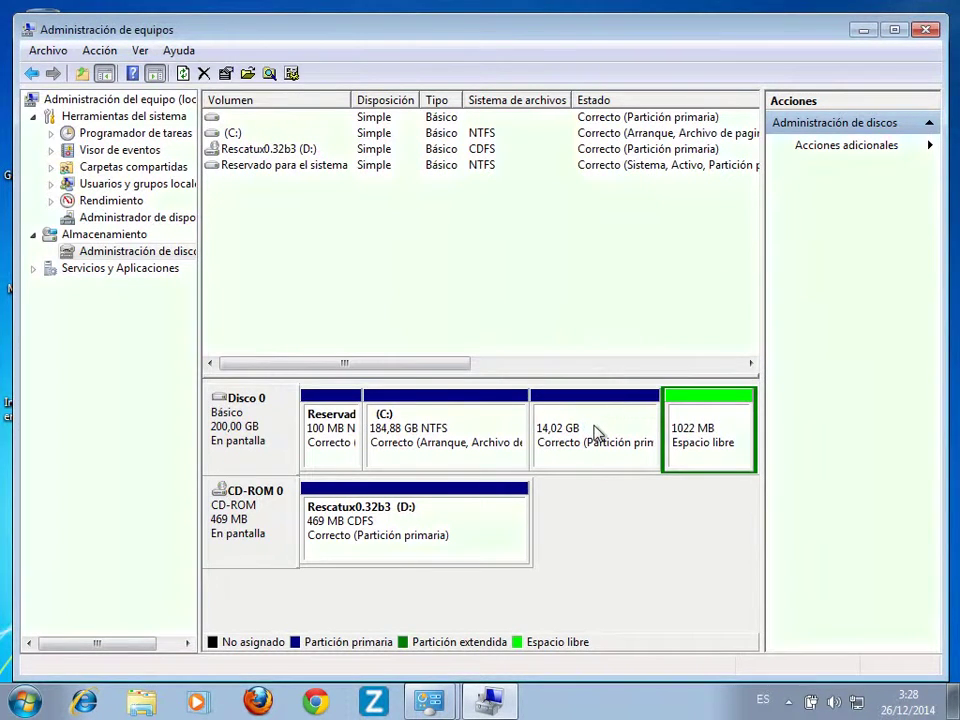
{"action": "right_click", "coordinate": [596, 432]}
{"action": "left_click", "coordinate": [643, 360]}
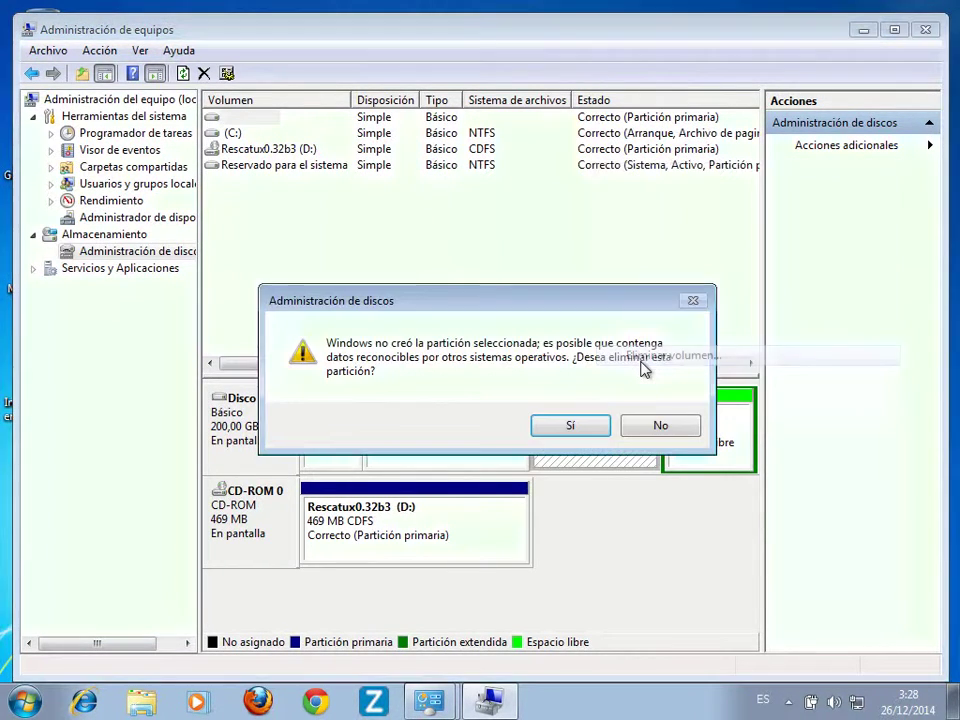
{"action": "left_click", "coordinate": [592, 426]}
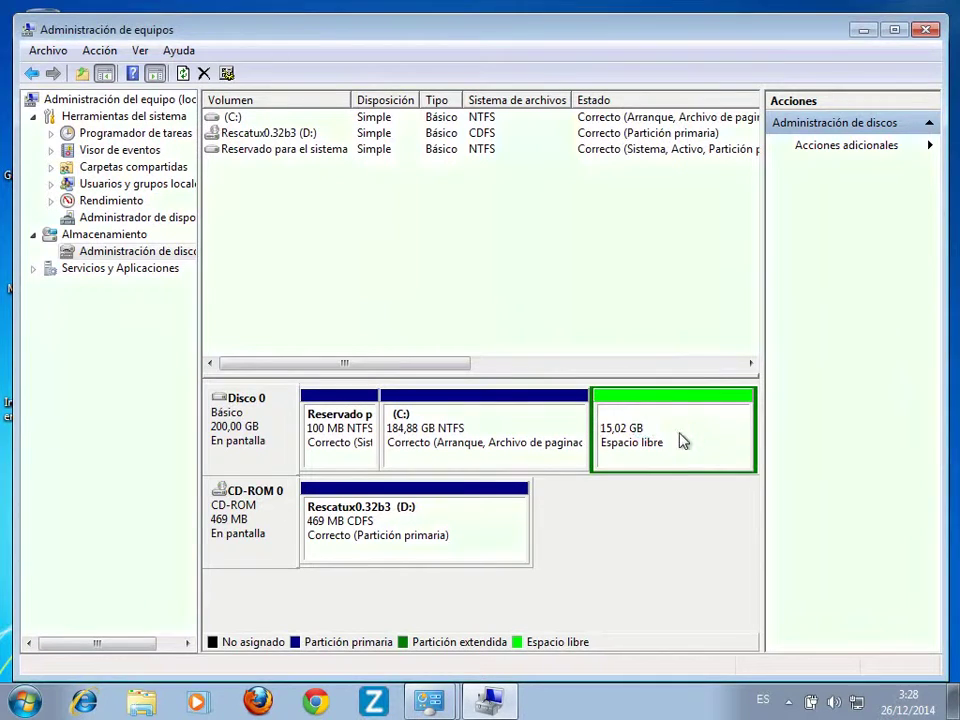
Delete the extended partition, leaving 15,02 GB unallocated
{"action": "right_click", "coordinate": [681, 441]}
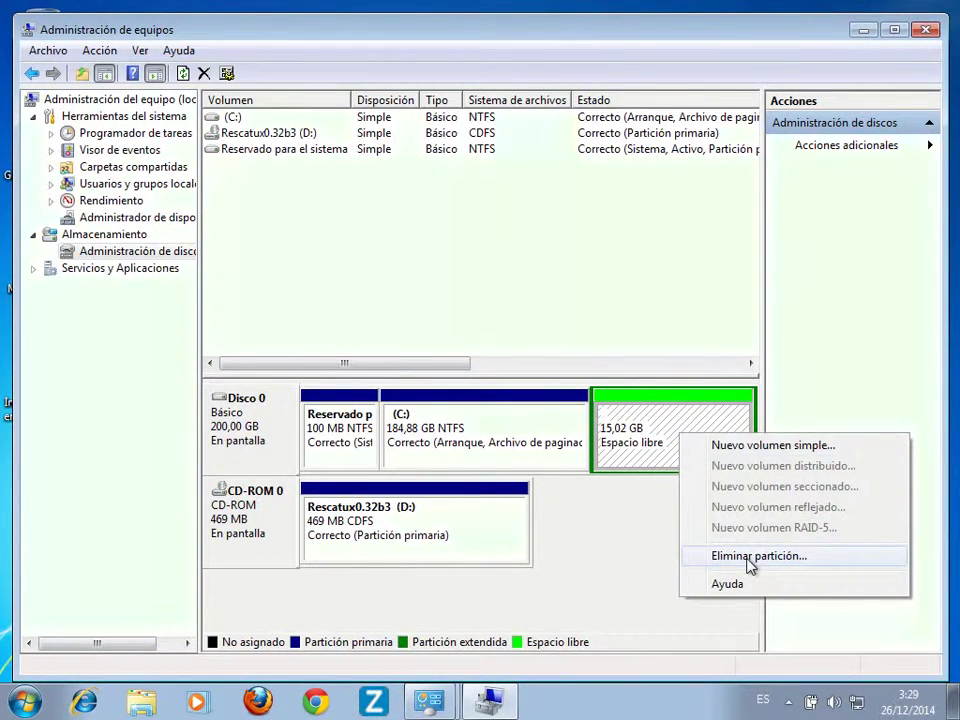
{"action": "left_click", "coordinate": [750, 556]}
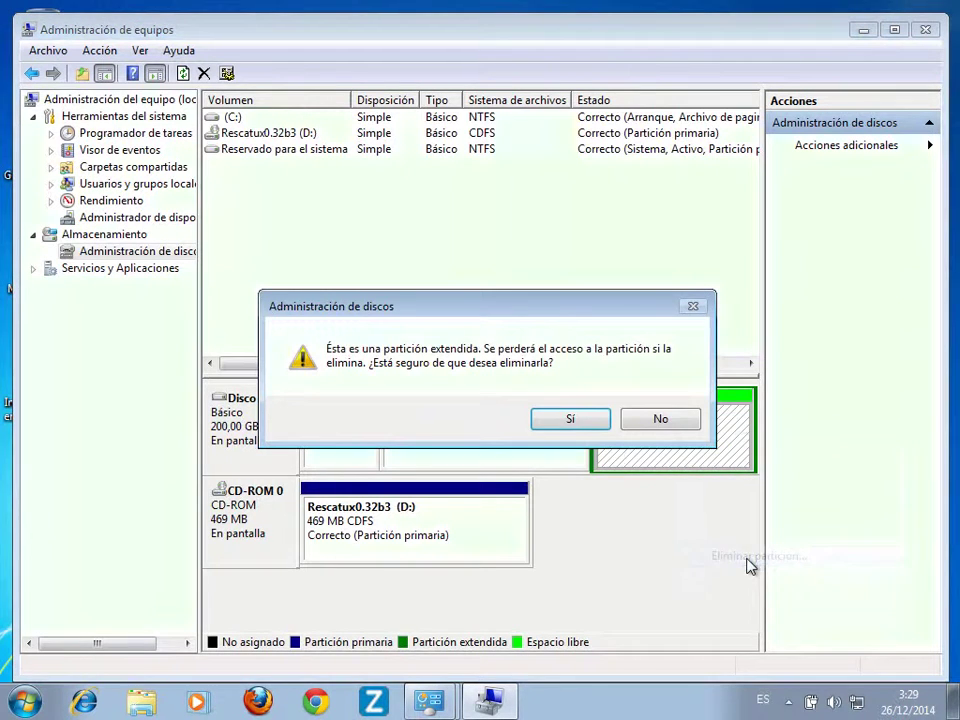
{"action": "left_click", "coordinate": [572, 412]}
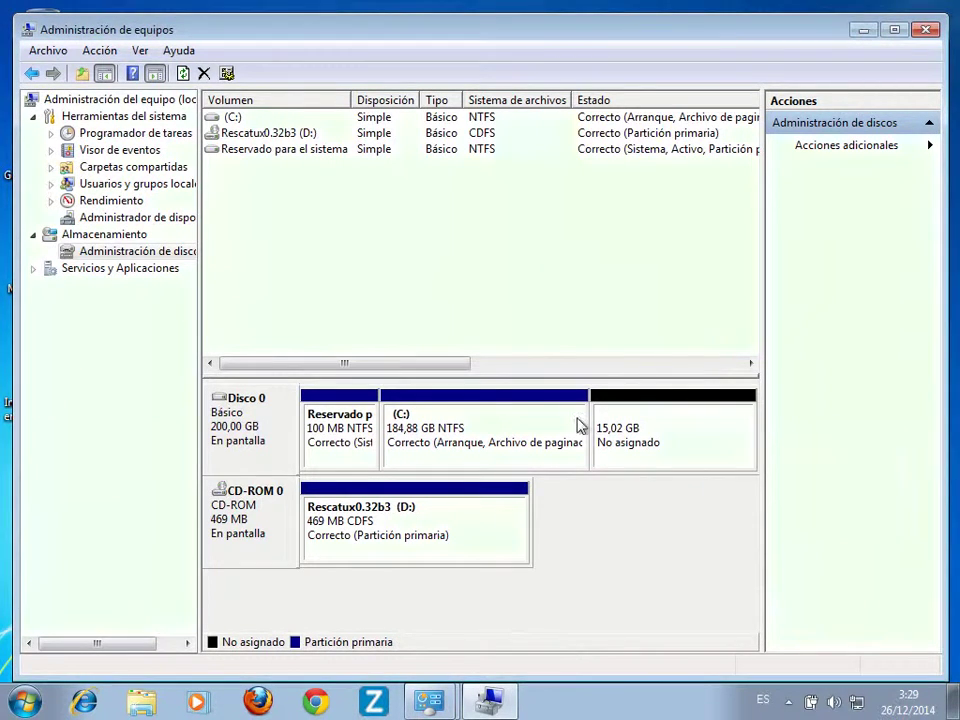
Extend the (C:) volume over all unallocated space to 199,90 GB
{"action": "right_click", "coordinate": [569, 438]}
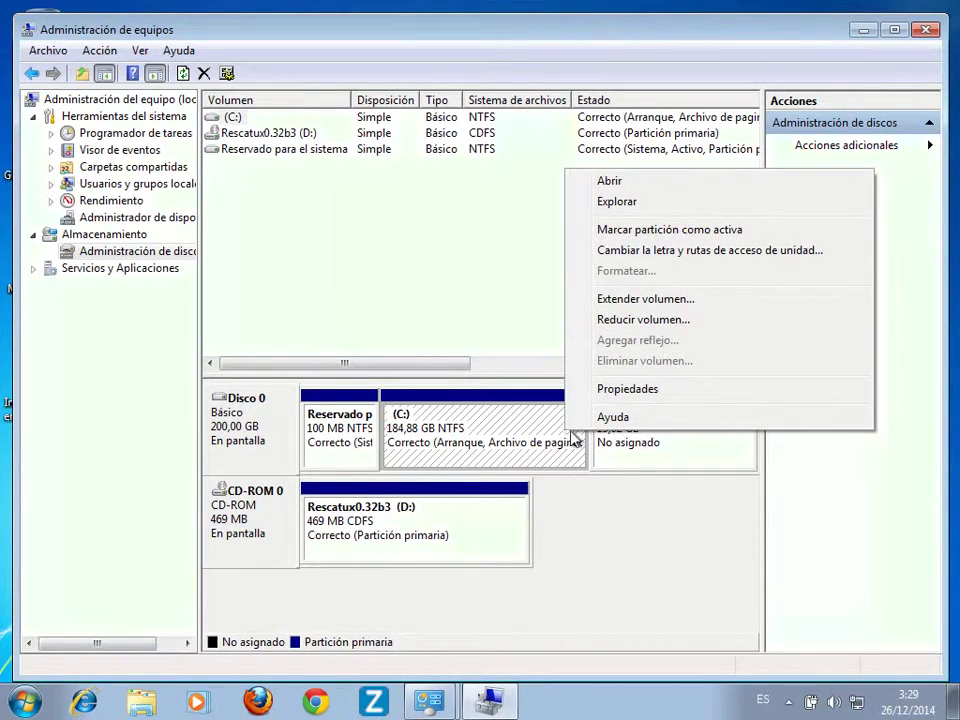
{"action": "left_click", "coordinate": [685, 307]}
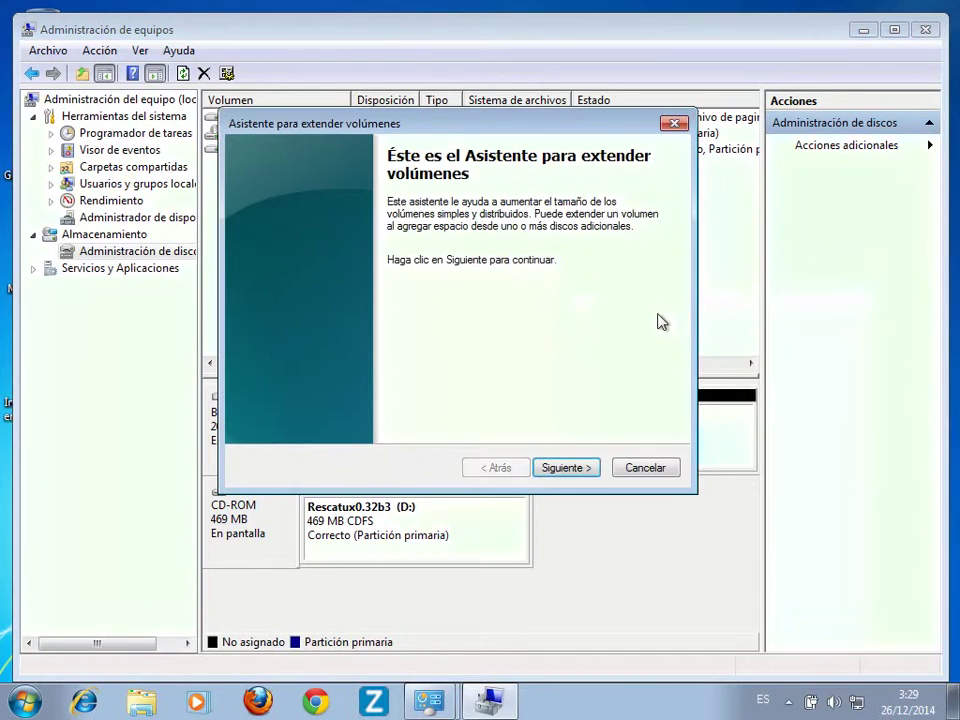
{"action": "left_click", "coordinate": [584, 470]}
{"action": "left_click", "coordinate": [586, 476]}
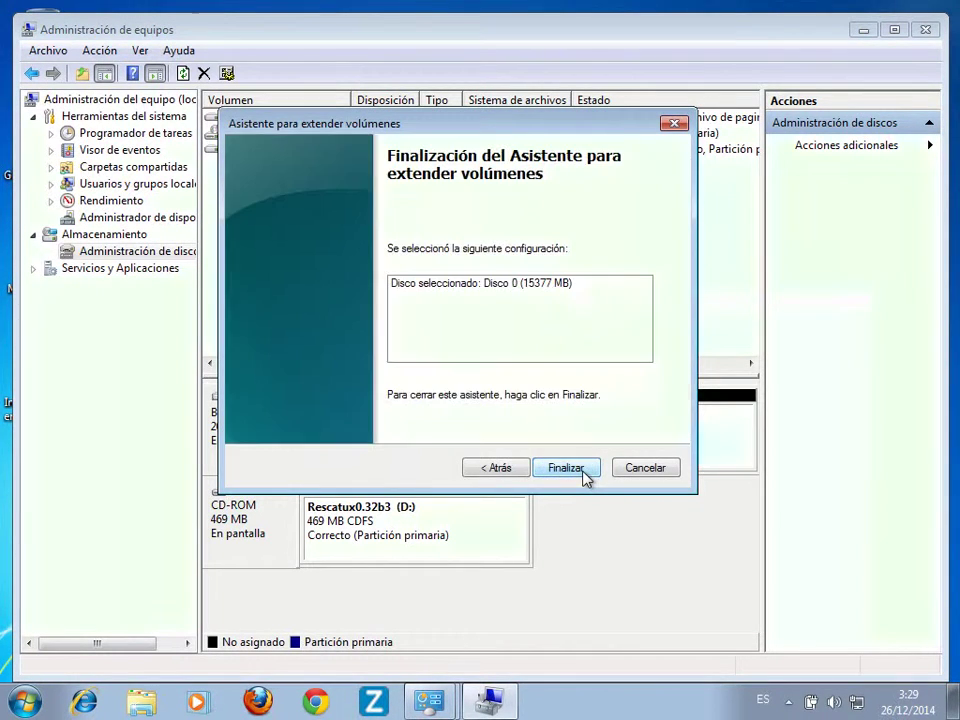
{"action": "left_click", "coordinate": [582, 470]}
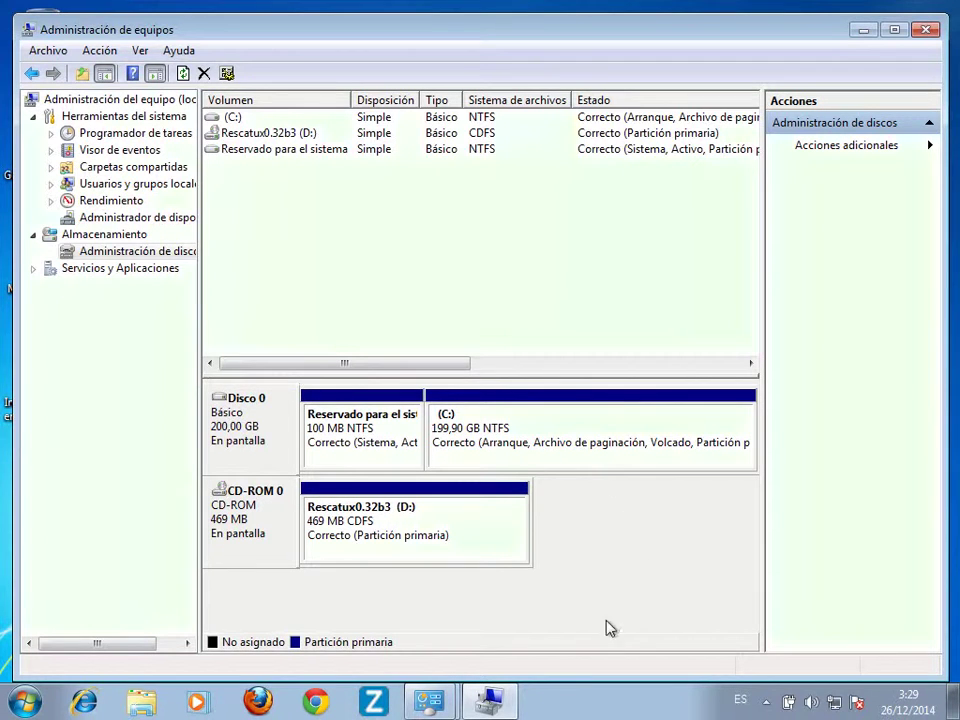
Restart Windows 7 from the Start menu's power options
{"action": "left_click", "coordinate": [22, 702]}
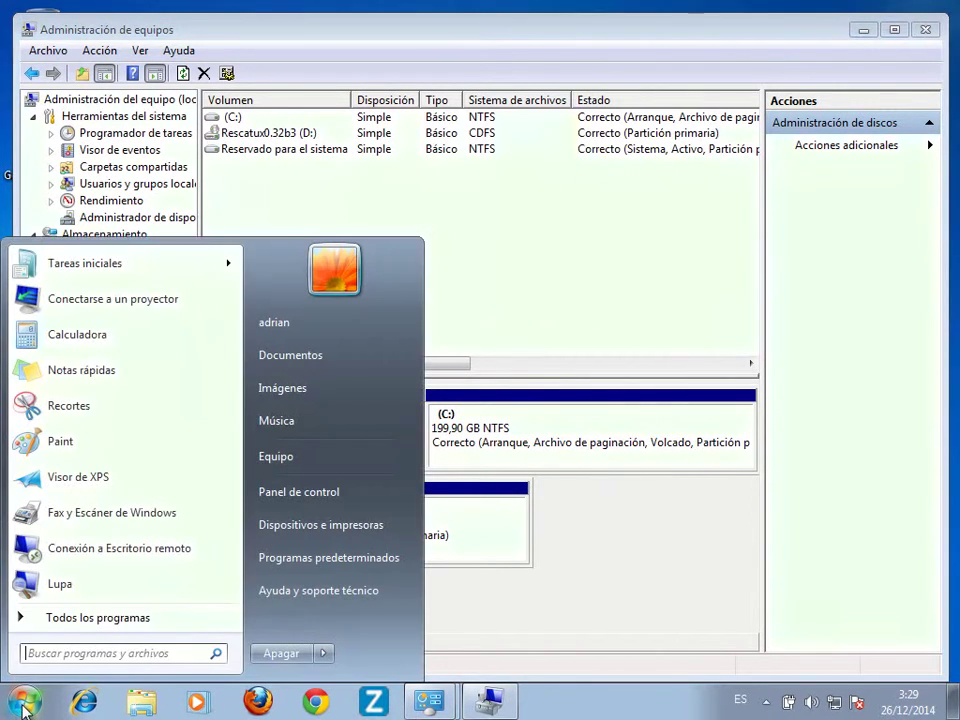
{"action": "left_click", "coordinate": [323, 653]}
{"action": "left_click", "coordinate": [378, 630]}
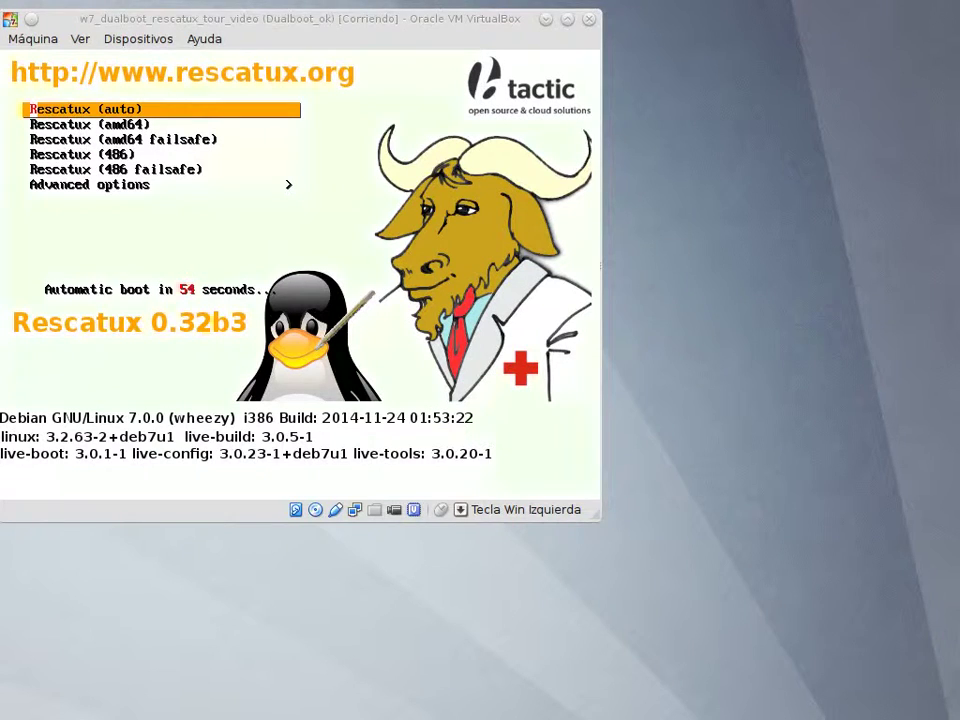
Boot 'Rescatux (auto)' and choose Español as the login screen language
{"action": "left_click", "coordinate": [203, 22]}
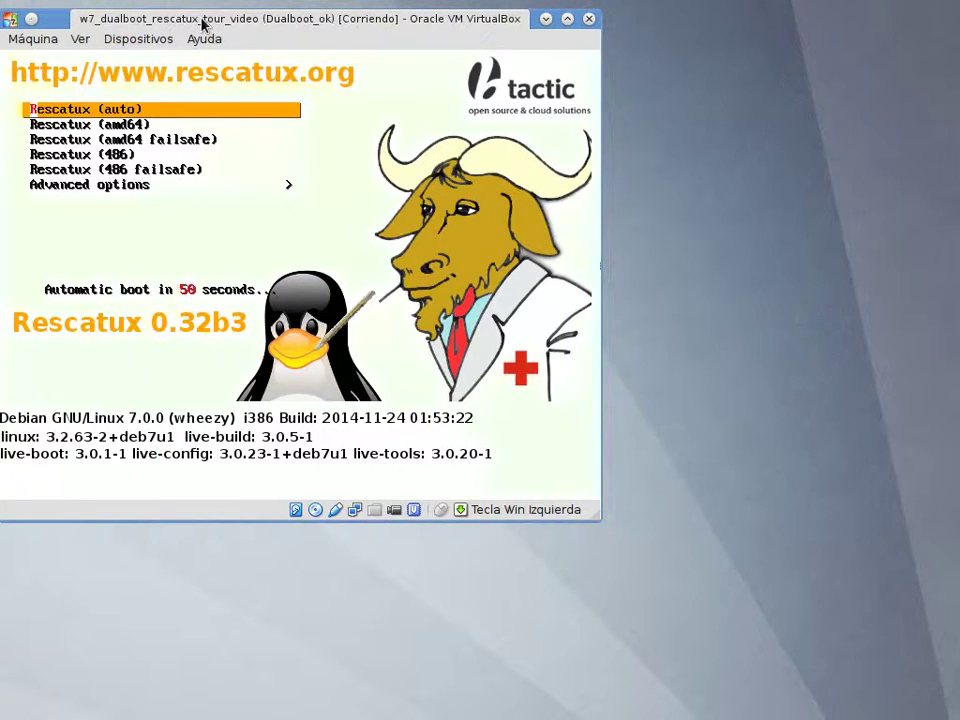
{"action": "key", "text": "Down"}
{"action": "key", "text": "Up"}
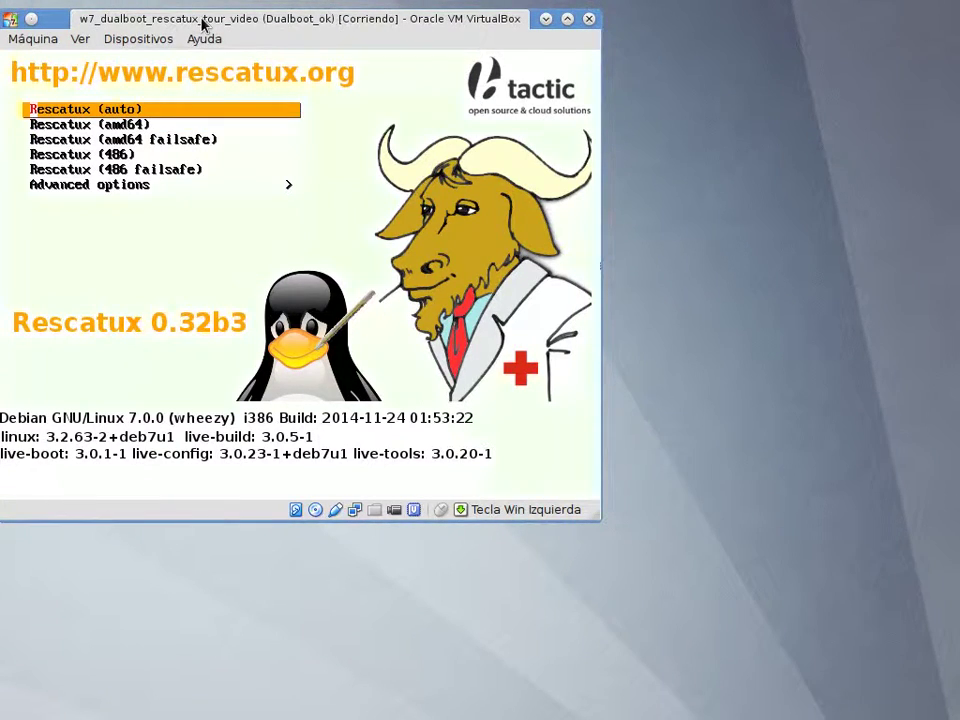
{"action": "key", "text": "Return"}
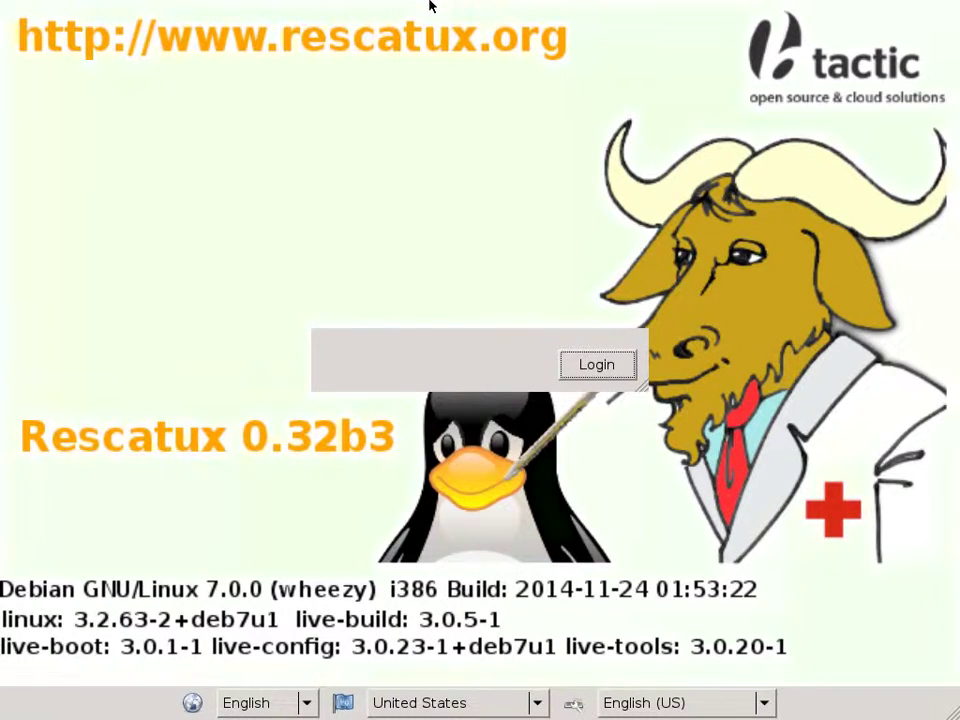
{"action": "left_click", "coordinate": [270, 703]}
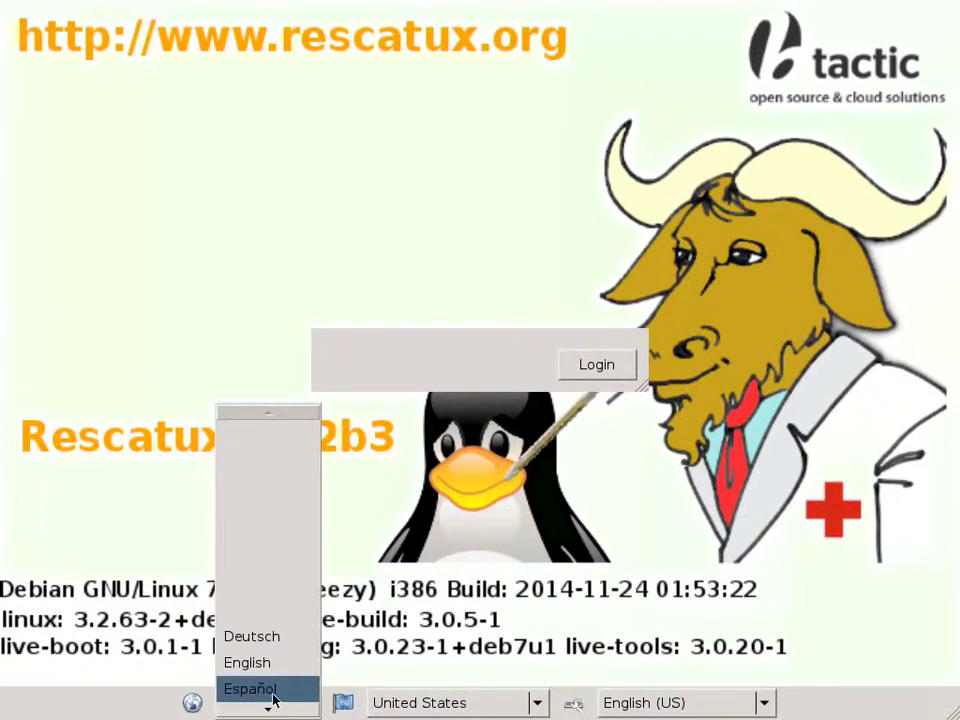
{"action": "left_click", "coordinate": [273, 697]}
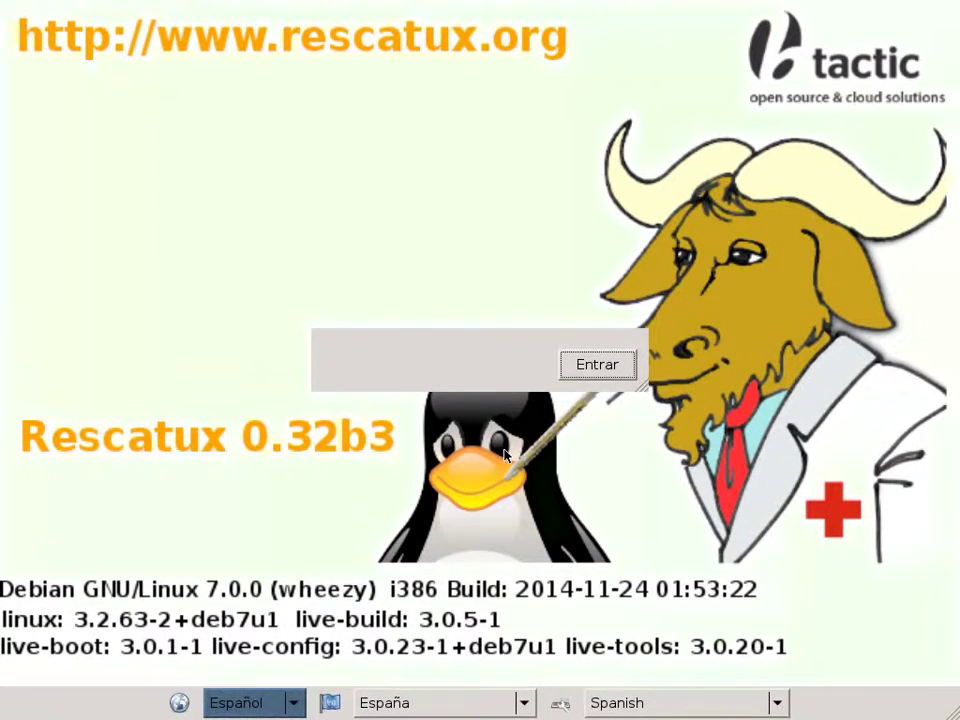
Log in to Rescatux and open Rescapp's 'Restore Windows MBR (BETA)' page
{"action": "left_click", "coordinate": [577, 374]}
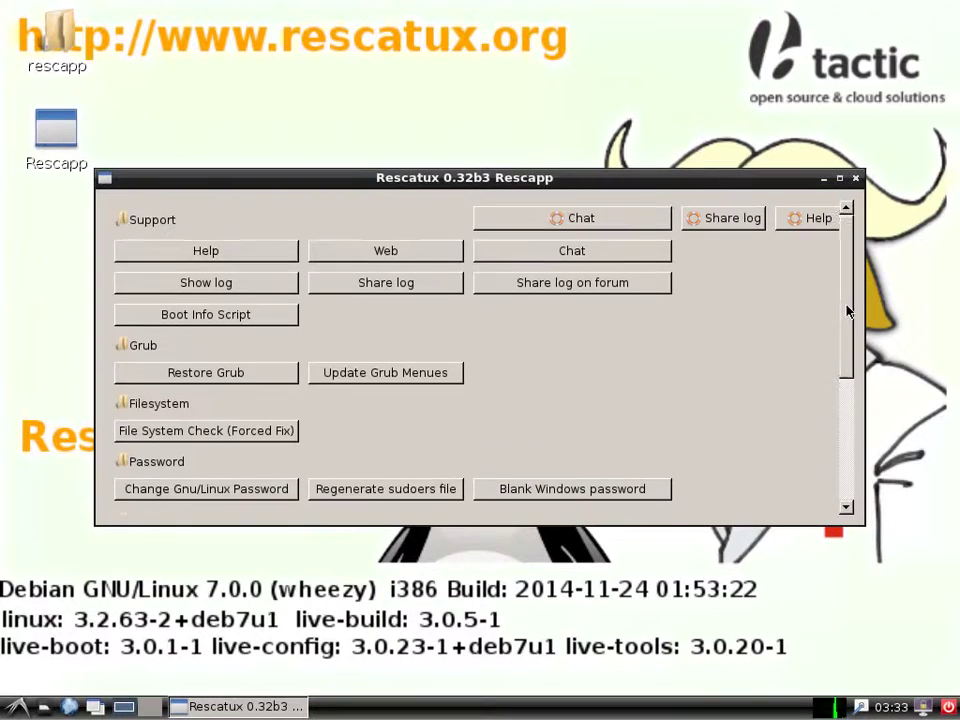
{"action": "left_click_drag", "start_coordinate": [849, 315], "coordinate": [843, 437]}
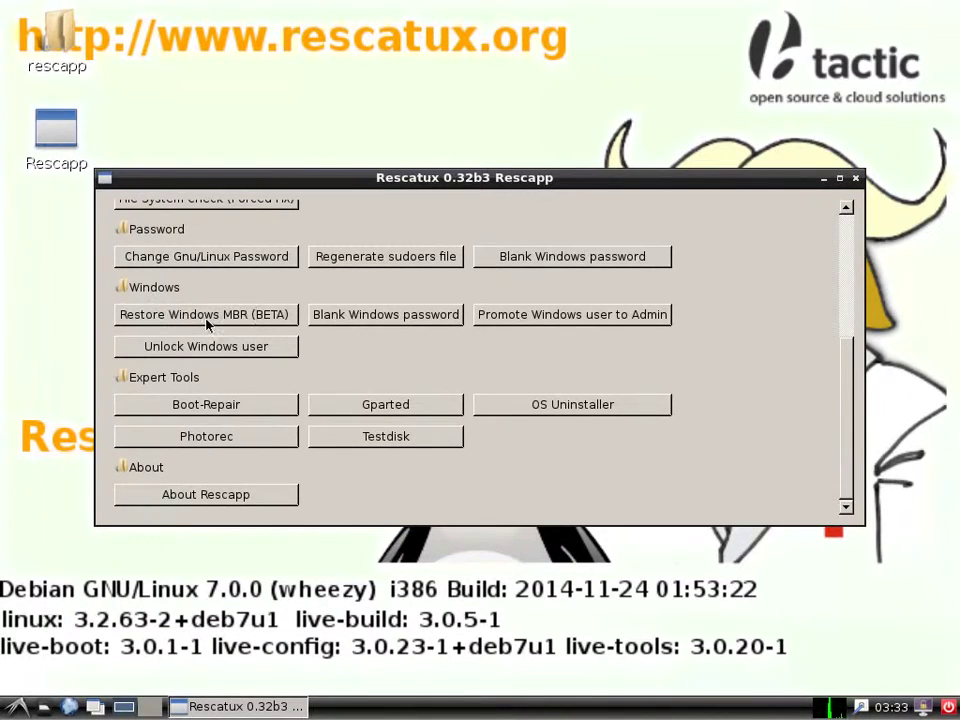
{"action": "left_click", "coordinate": [206, 318]}
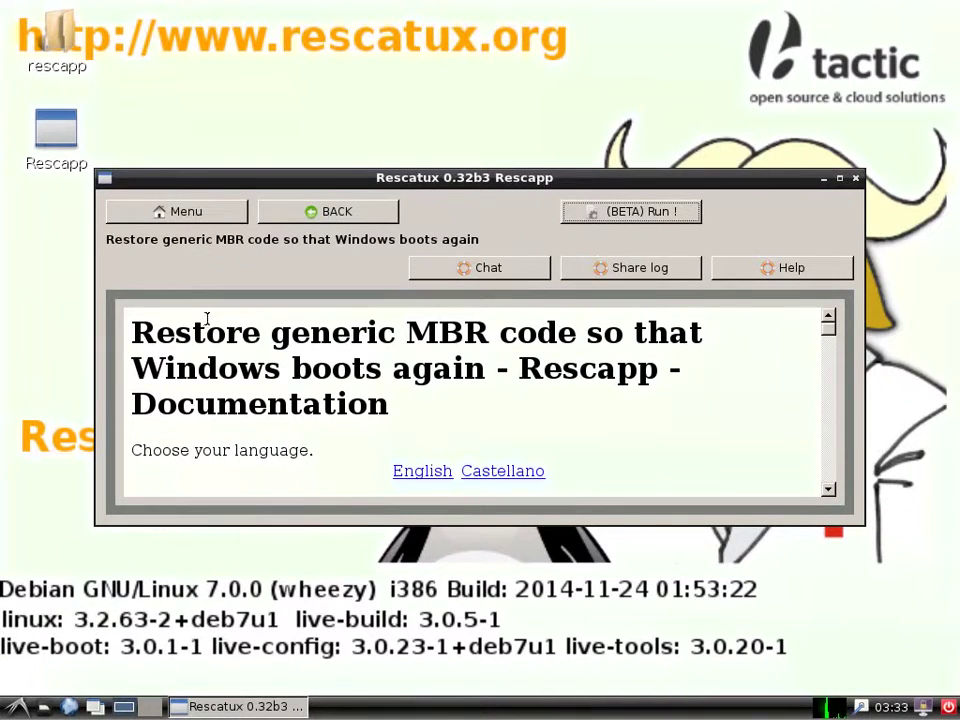
Run the Windows MBR restore with sda1, disk sda, position 1, and dismiss the success message
{"action": "left_click", "coordinate": [673, 214]}
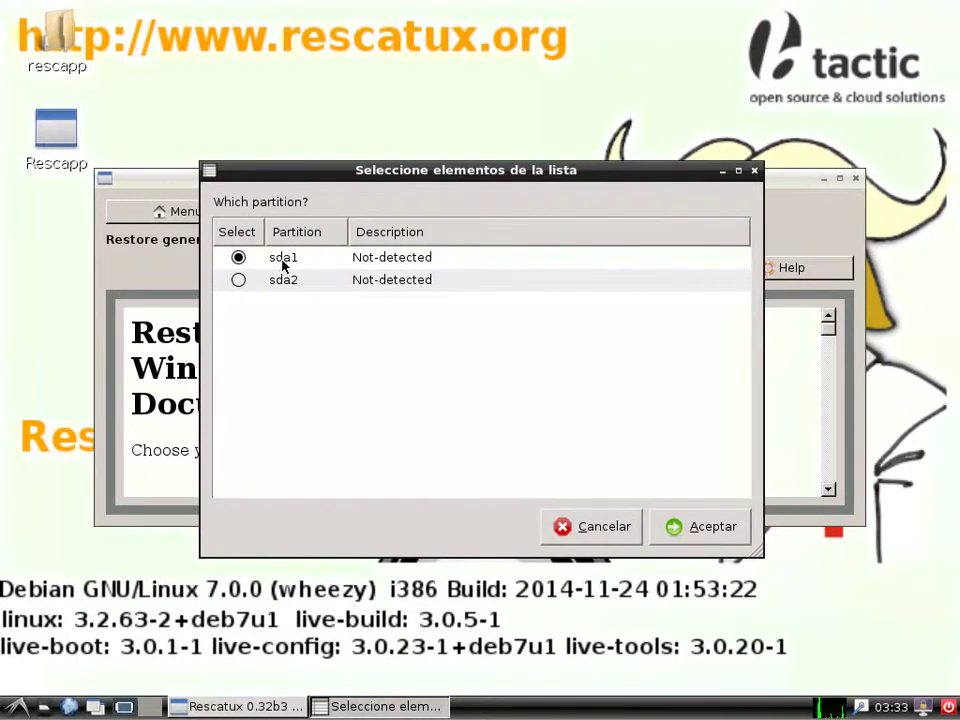
{"action": "left_click", "coordinate": [696, 535]}
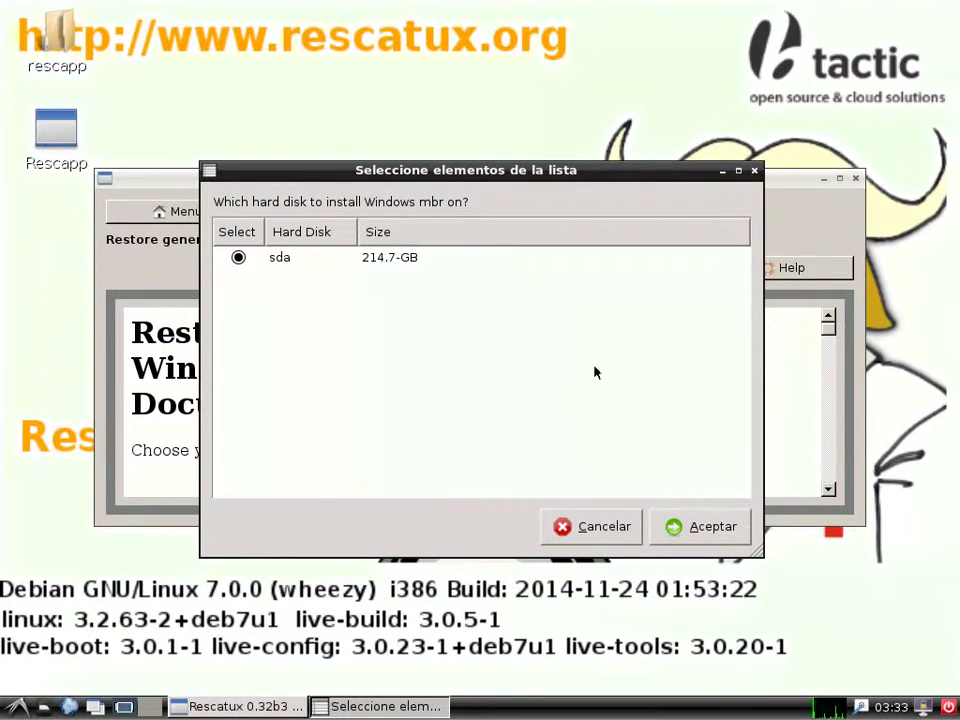
{"action": "left_click", "coordinate": [690, 525]}
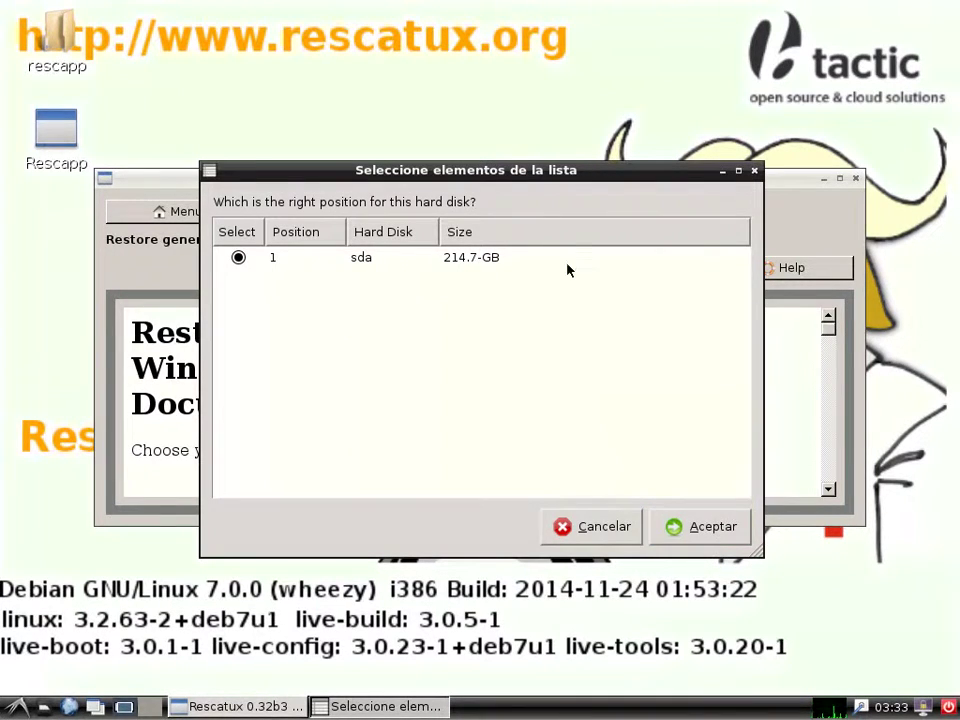
{"action": "left_click", "coordinate": [697, 530]}
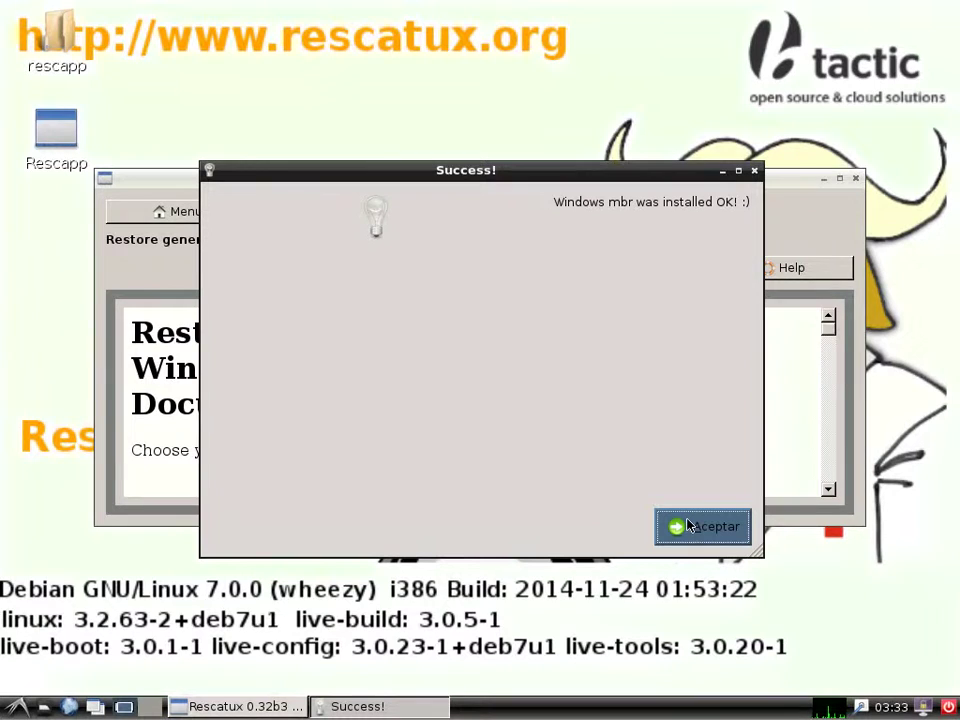
{"action": "left_click", "coordinate": [688, 524]}
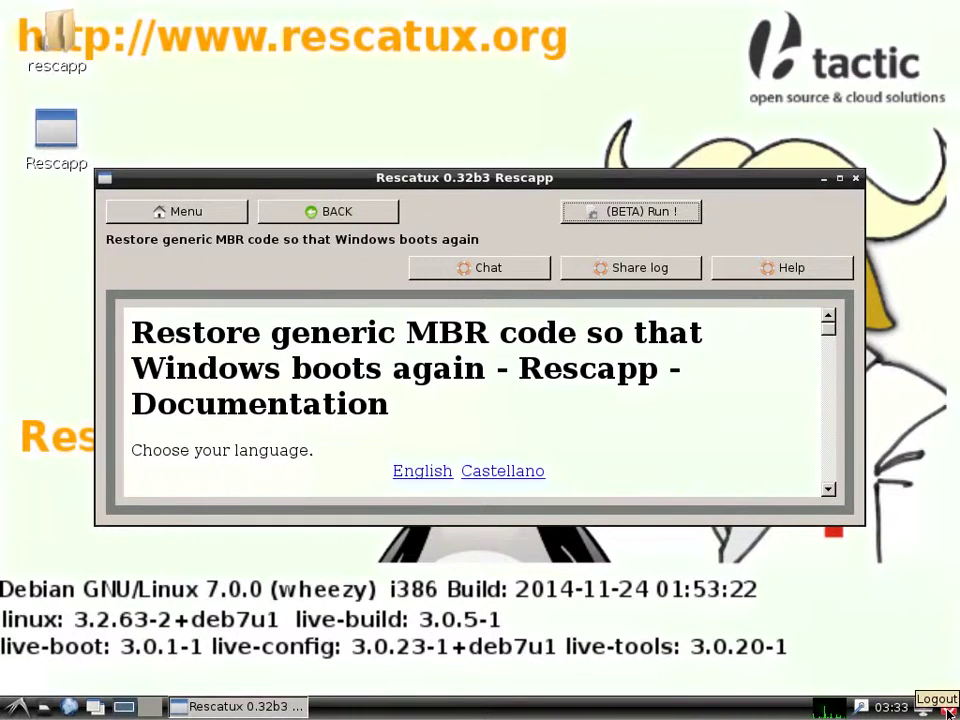
Shut down the Rescatux live system from the tray's logout dialog
{"action": "left_click", "coordinate": [948, 712]}
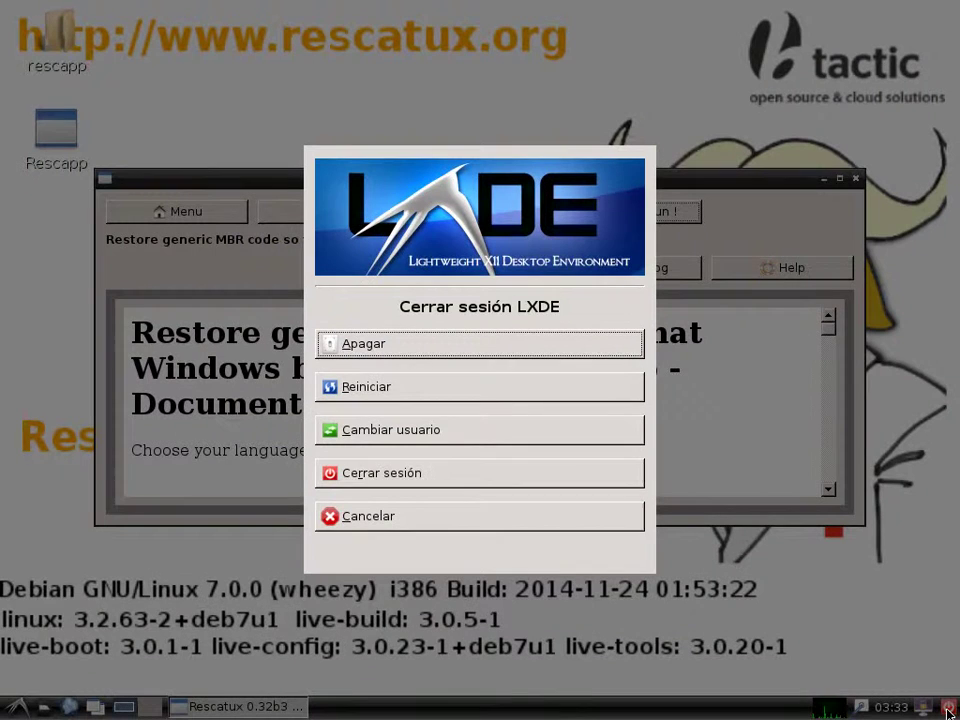
{"action": "left_click", "coordinate": [462, 344]}
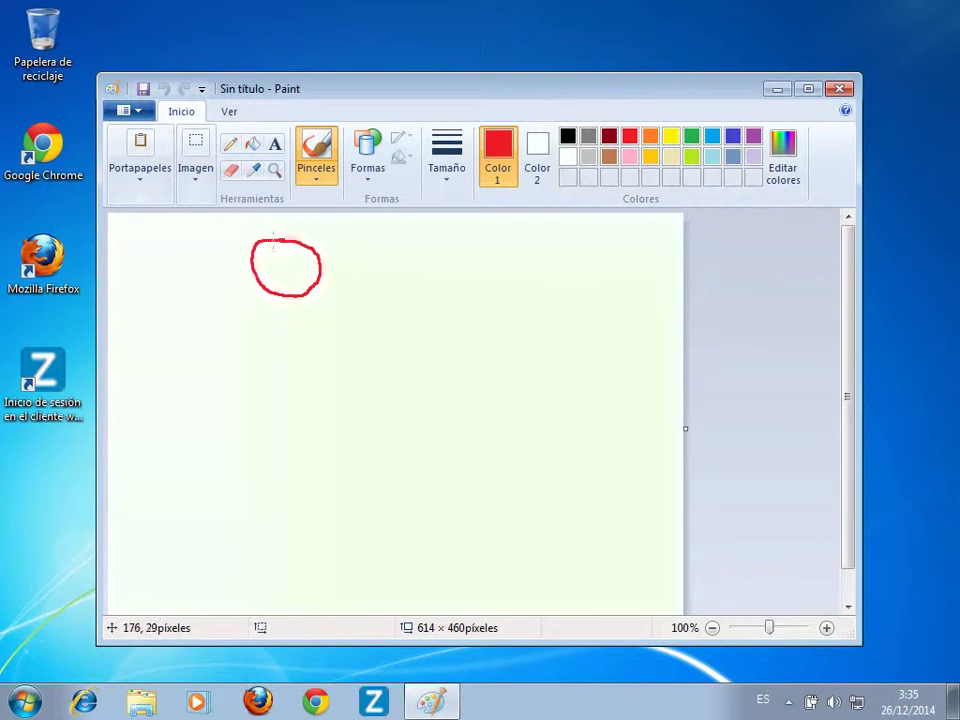
Turn the red circle into a stick figure with a nose, smile, body, arms and legs
{"action": "left_click", "coordinate": [287, 266]}
{"action": "left_click_drag", "start_coordinate": [279, 269], "coordinate": [302, 270]}
{"action": "left_click_drag", "start_coordinate": [289, 297], "coordinate": [288, 330]}
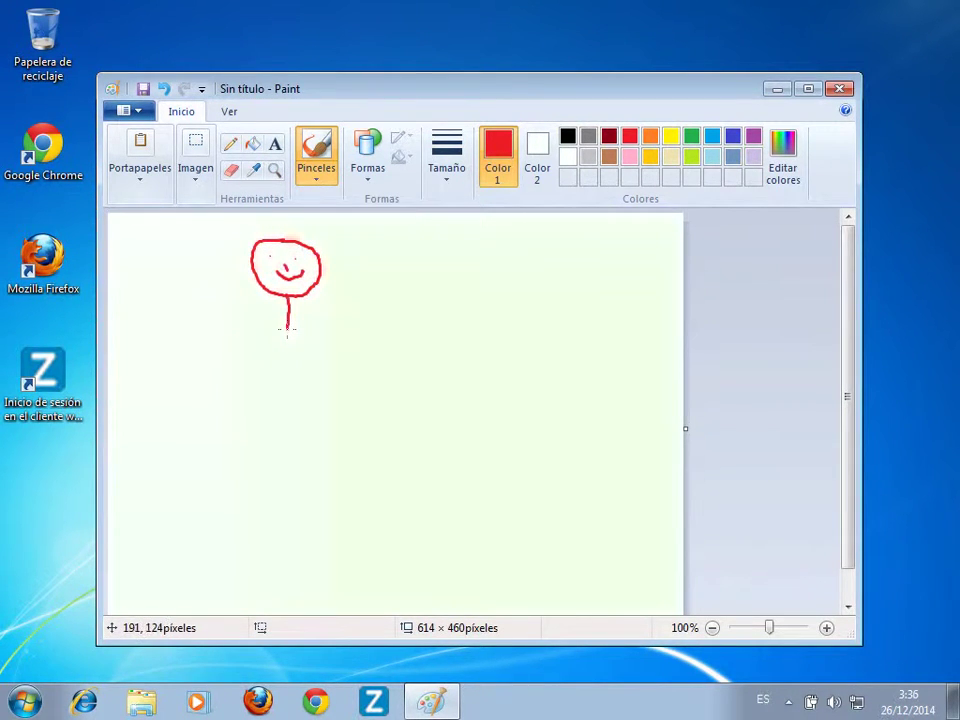
{"action": "mouse_move", "coordinate": [185, 352]}
{"action": "left_mouse_down"}
{"action": "mouse_move", "coordinate": [288, 329]}
{"action": "mouse_move", "coordinate": [339, 352]}
{"action": "mouse_move", "coordinate": [214, 501]}
{"action": "left_mouse_up"}
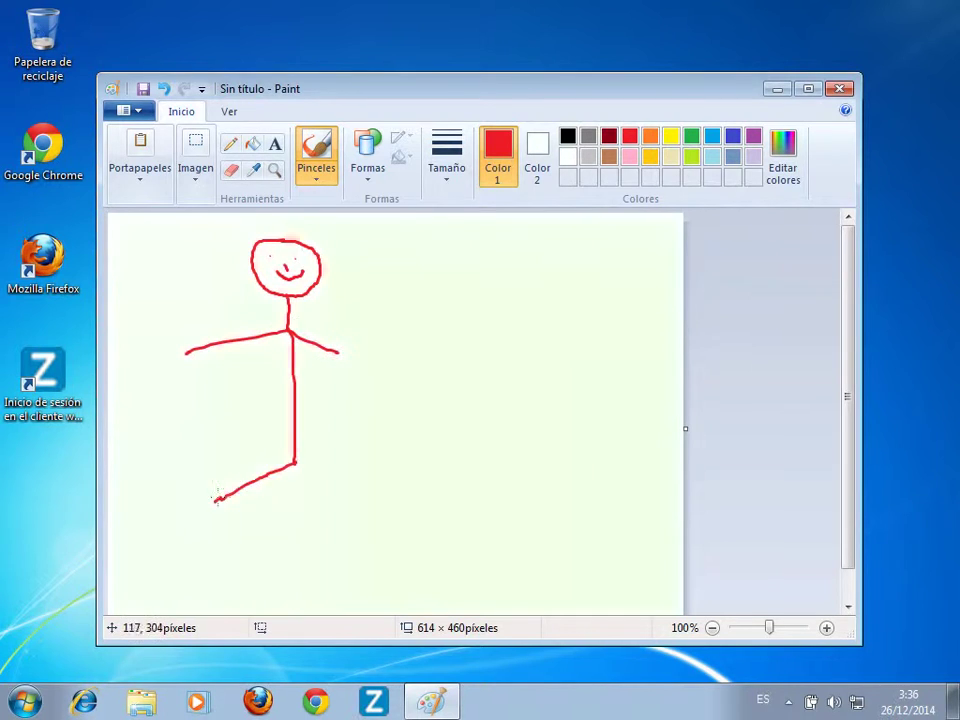
{"action": "left_click_drag", "start_coordinate": [295, 462], "coordinate": [320, 482]}
Switch to black and handwrite letters below the figure
{"action": "left_click", "coordinate": [567, 136]}
{"action": "left_click_drag", "start_coordinate": [388, 520], "coordinate": [396, 579]}
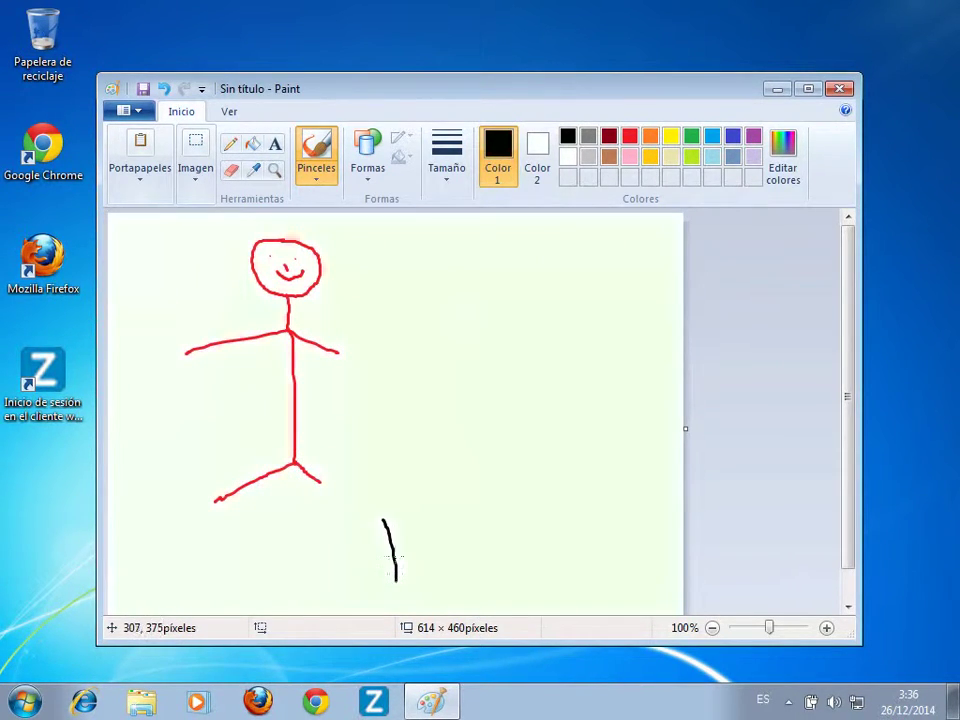
{"action": "mouse_move", "coordinate": [384, 527]}
{"action": "left_mouse_down"}
{"action": "mouse_move", "coordinate": [428, 560]}
{"action": "mouse_move", "coordinate": [453, 547]}
{"action": "left_mouse_up"}
{"action": "mouse_move", "coordinate": [472, 528]}
{"action": "left_mouse_down"}
{"action": "mouse_move", "coordinate": [510, 543]}
{"action": "mouse_move", "coordinate": [538, 493]}
{"action": "mouse_move", "coordinate": [552, 492]}
{"action": "mouse_move", "coordinate": [611, 527]}
{"action": "mouse_move", "coordinate": [432, 578]}
{"action": "left_mouse_up"}
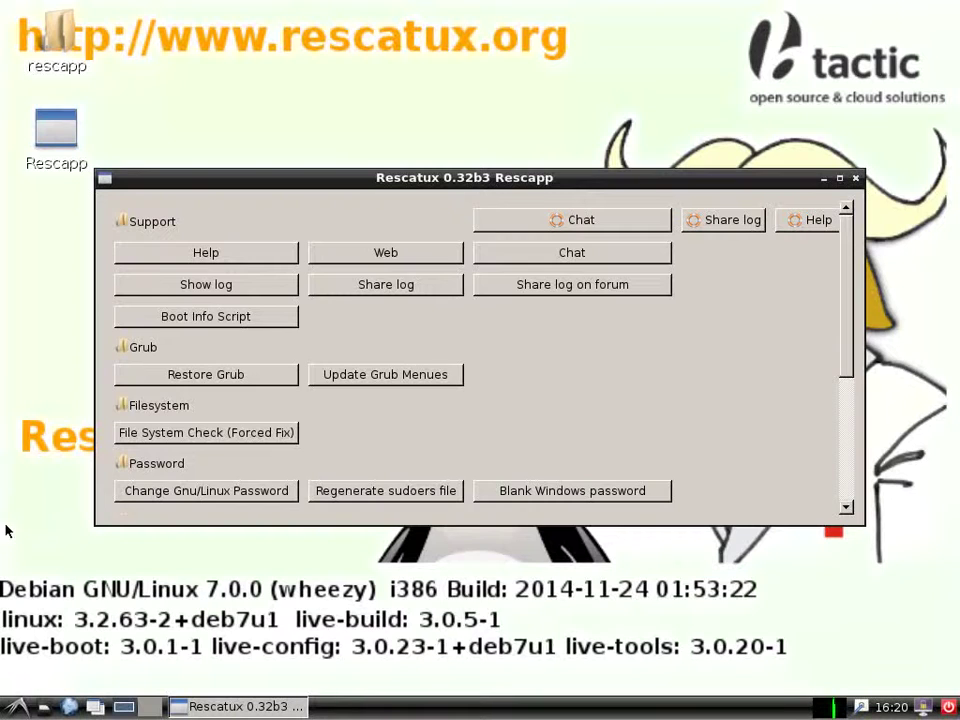
Restore GRUB into the MBR of disk sda from Ubuntu 14.04 partition sda5, then open the logout dialog
{"action": "left_click", "coordinate": [190, 378]}
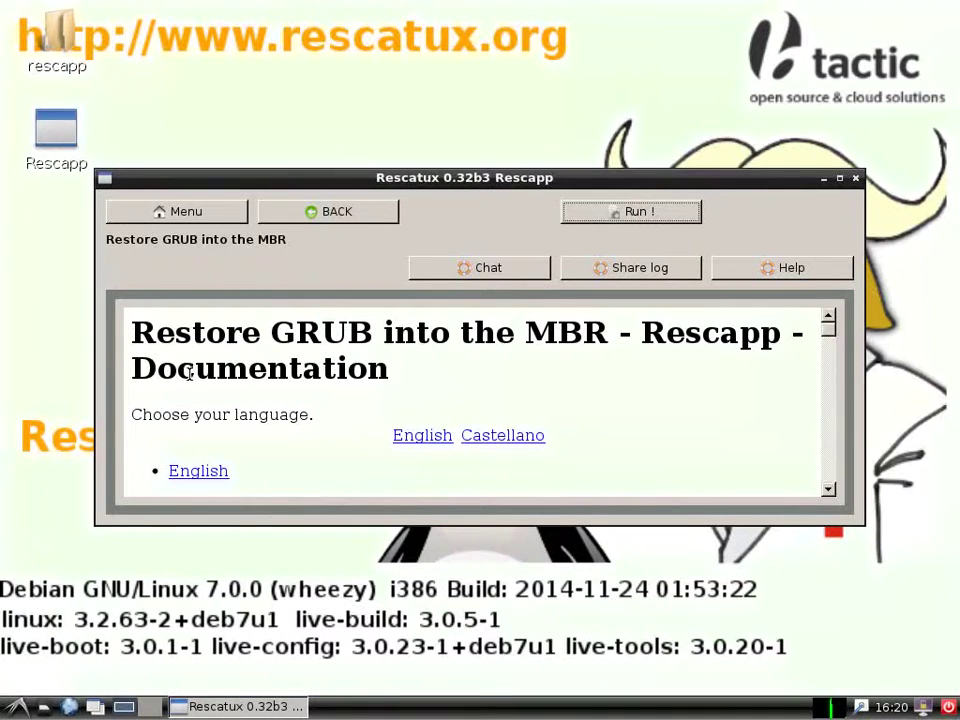
{"action": "left_click", "coordinate": [622, 213]}
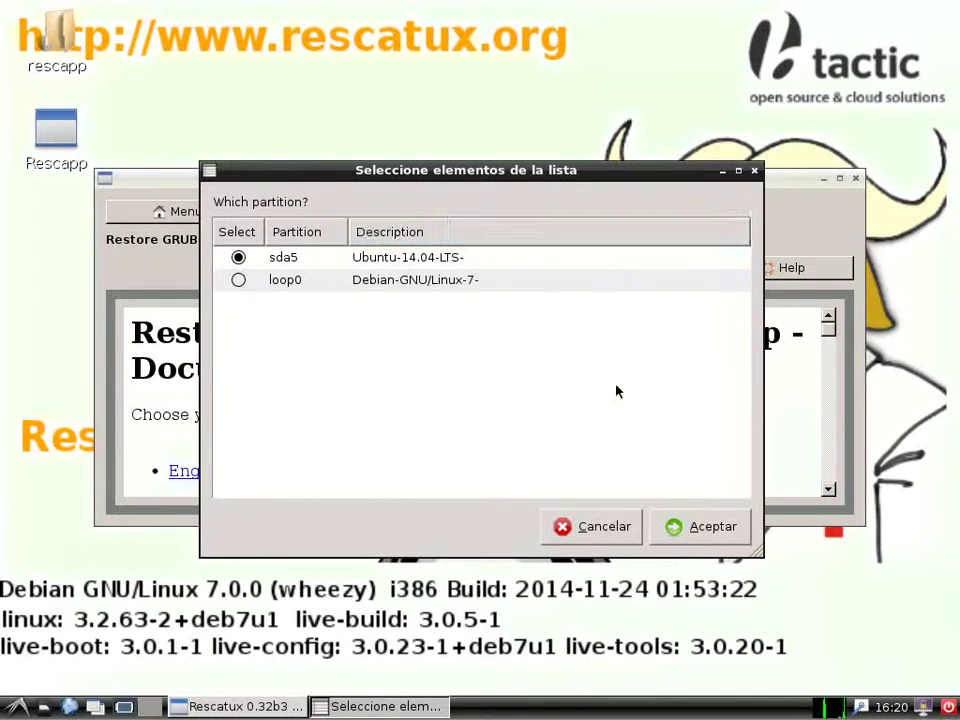
{"action": "left_click", "coordinate": [686, 540]}
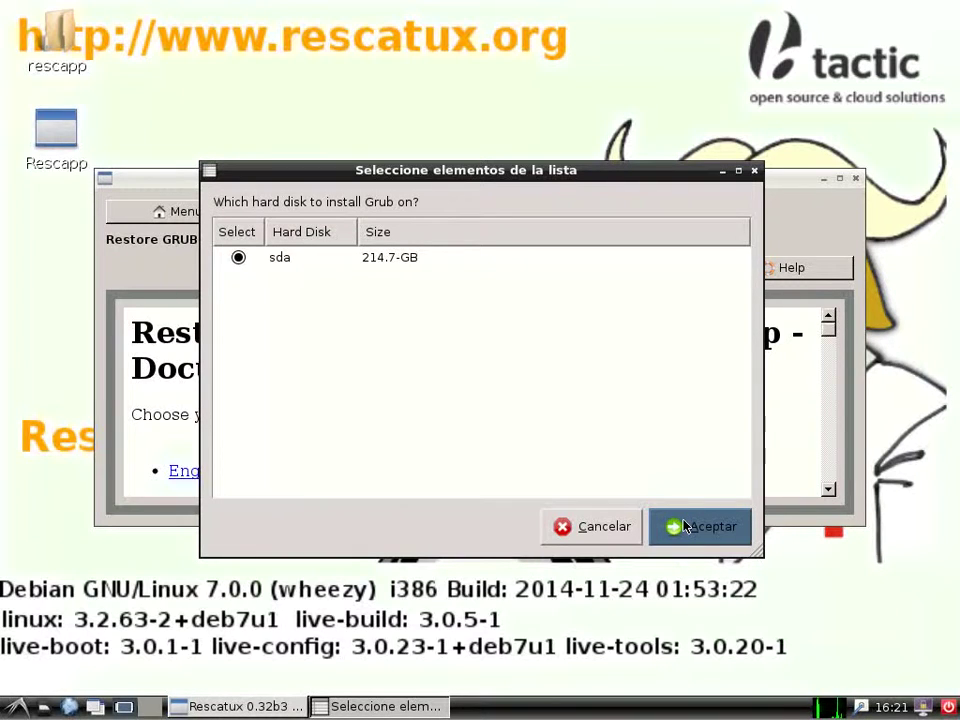
{"action": "left_click", "coordinate": [683, 524]}
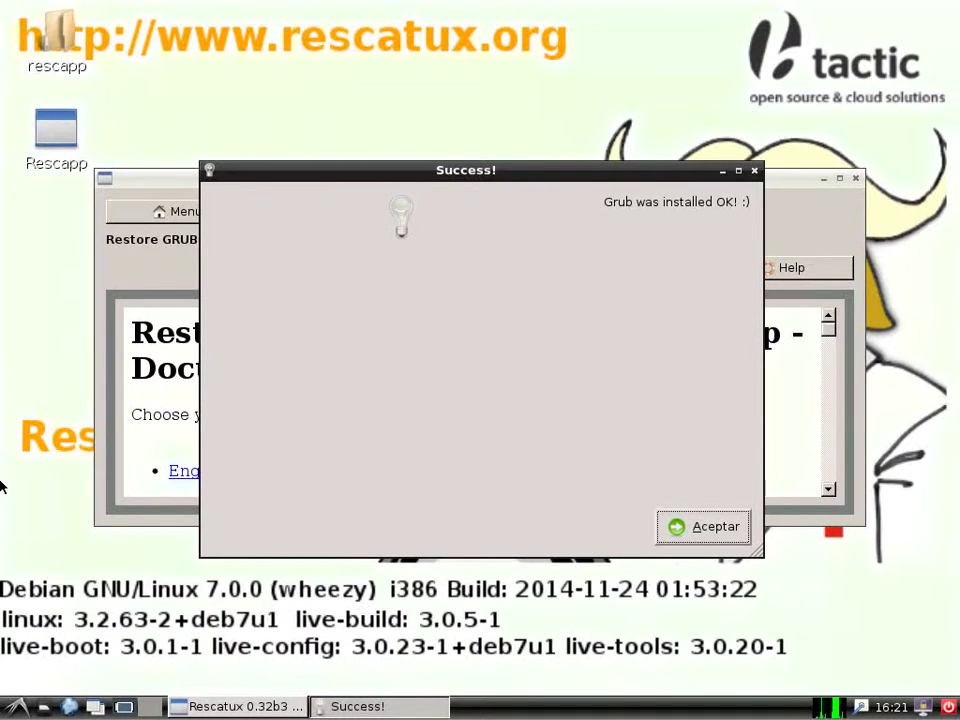
{"action": "left_click", "coordinate": [683, 530]}
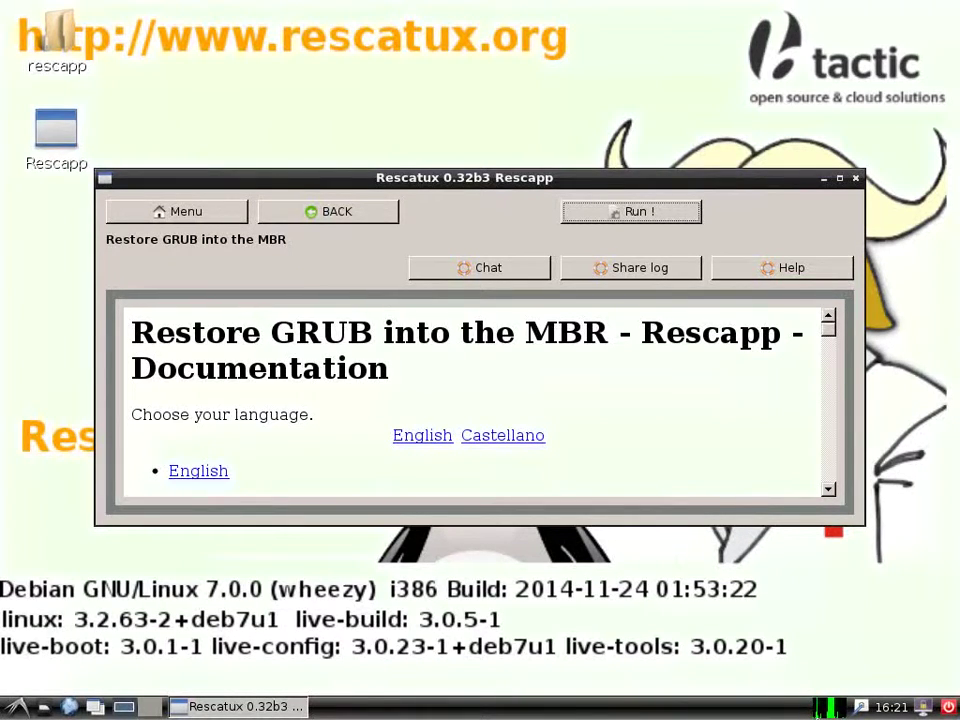
{"action": "left_click", "coordinate": [948, 707]}
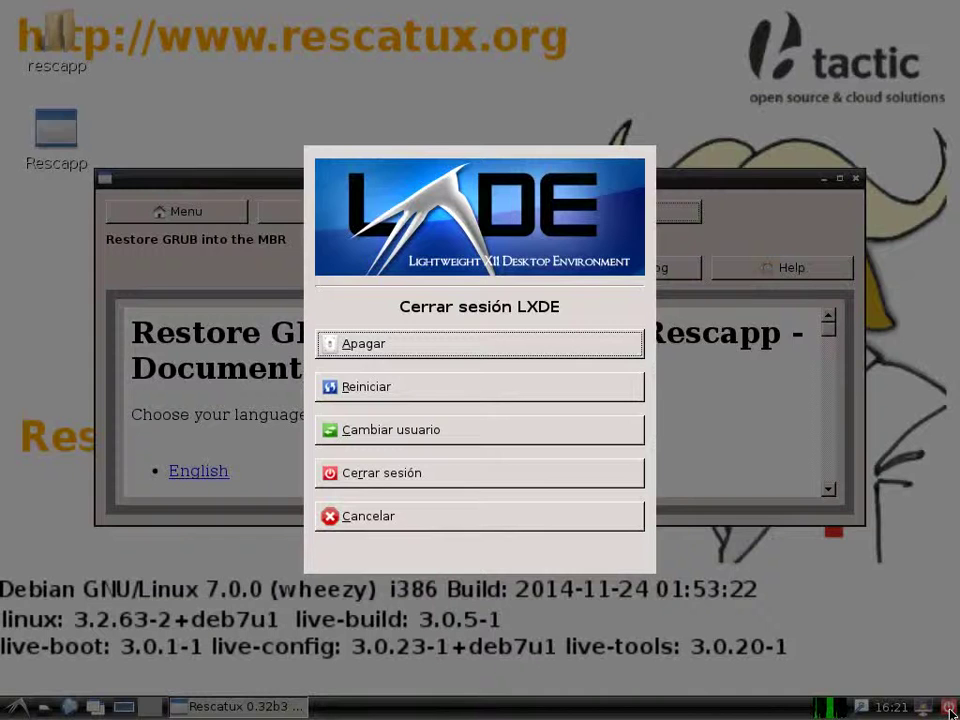
Halt Rescatux with Apagar and boot Ubuntu from the restored GRUB menu
{"action": "left_click", "coordinate": [465, 345]}
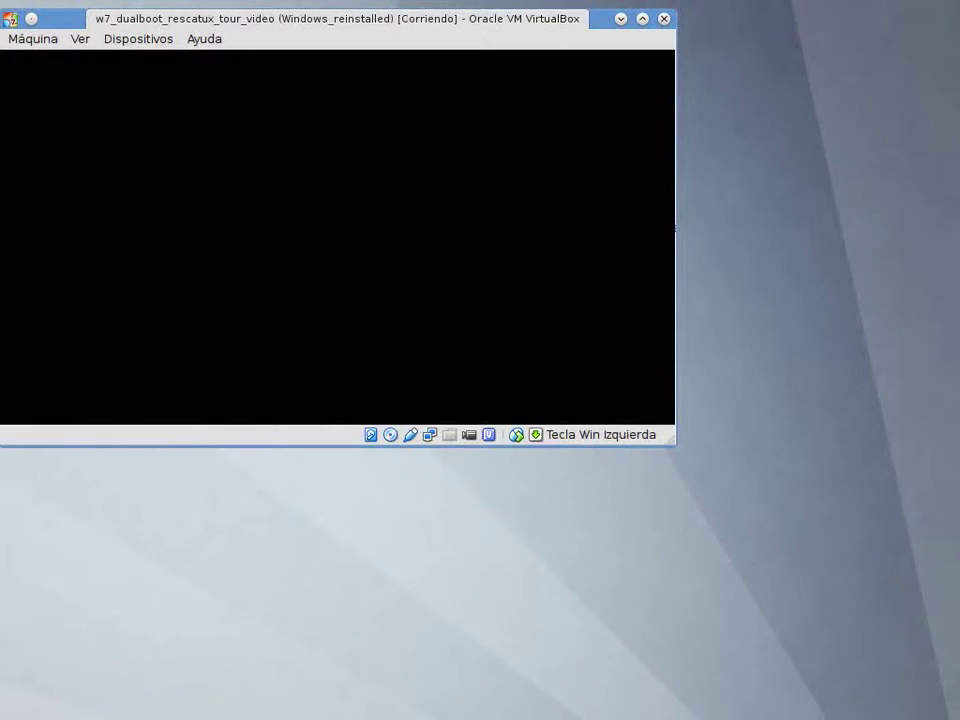
{"action": "key", "text": "Return"}
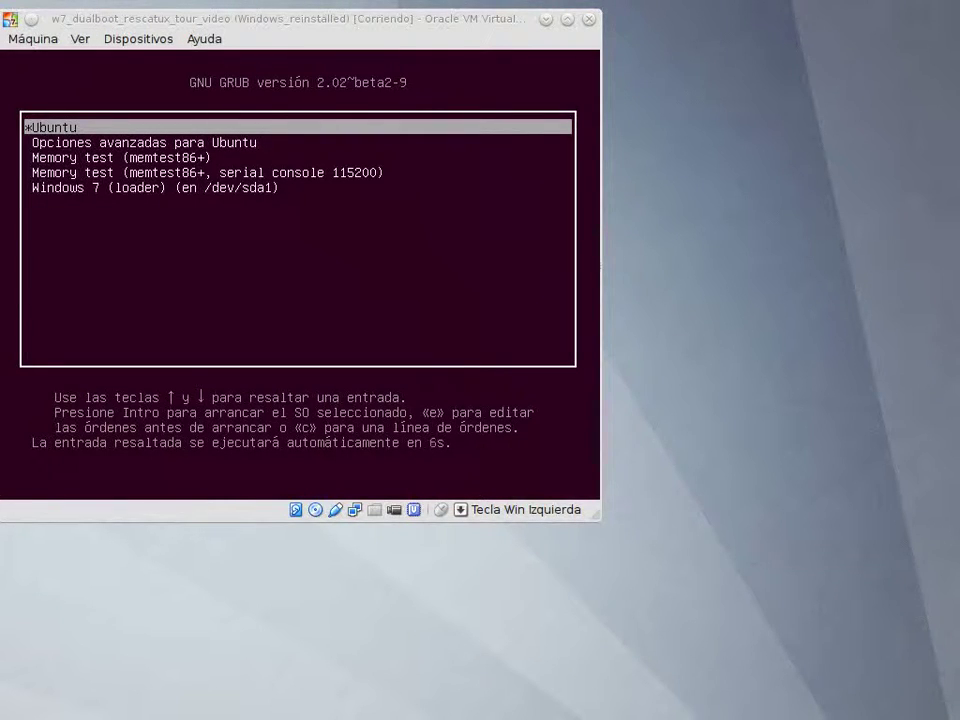
{"action": "key", "text": "Return"}
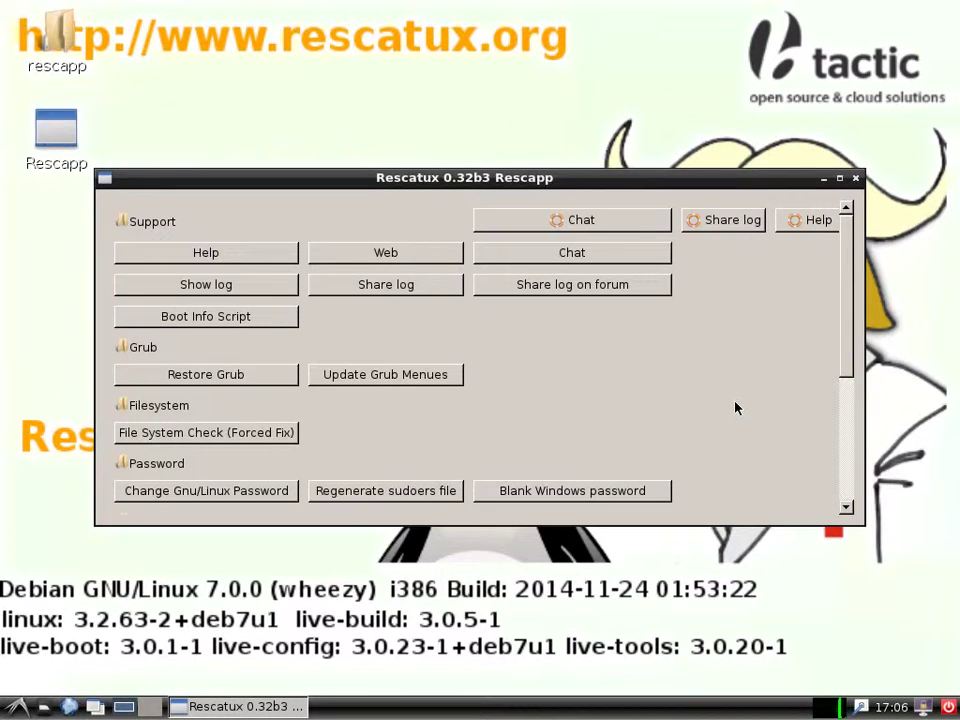
Launch the GParted partition editor from Rescapp
{"action": "left_click_drag", "start_coordinate": [849, 349], "coordinate": [847, 508]}
{"action": "left_click", "coordinate": [352, 408]}
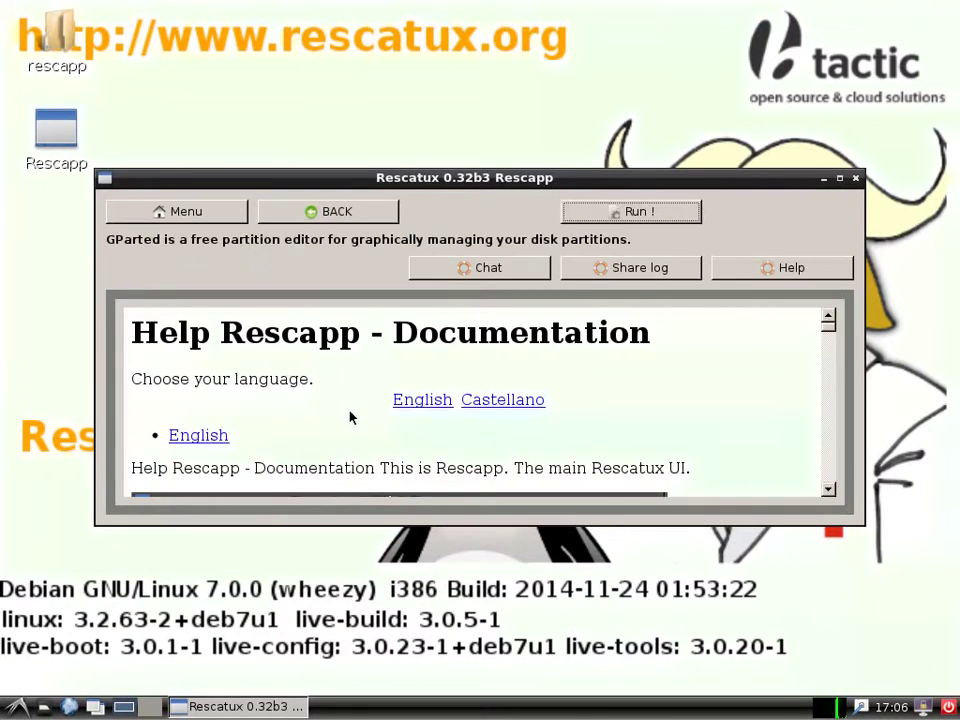
{"action": "left_click", "coordinate": [672, 214]}
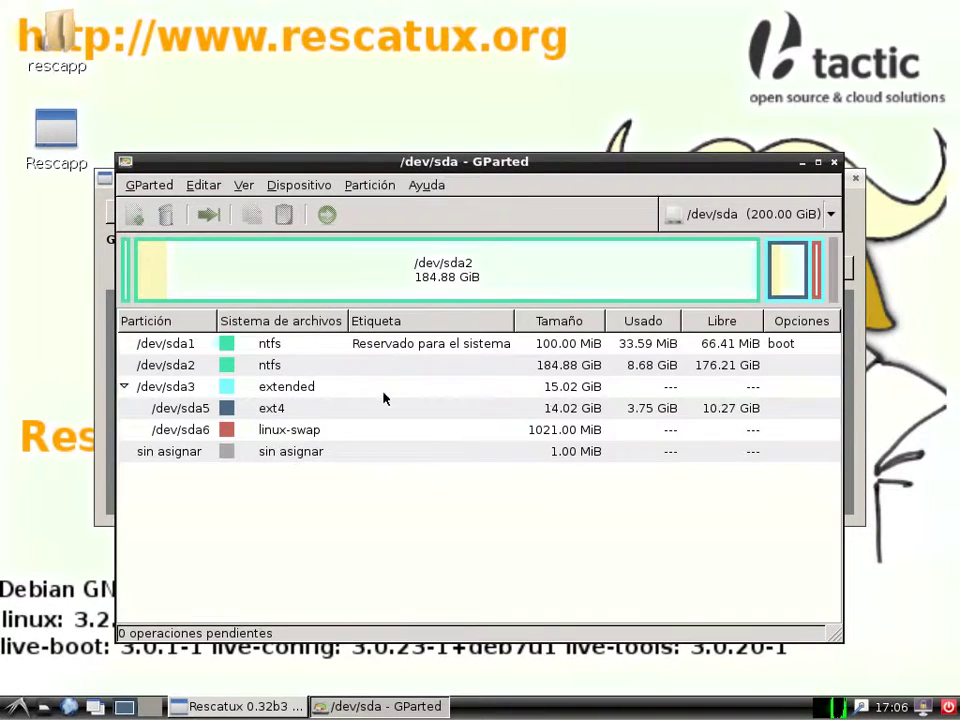
Delete the NTFS partitions /dev/sda2 and /dev/sda1
{"action": "left_click", "coordinate": [380, 367]}
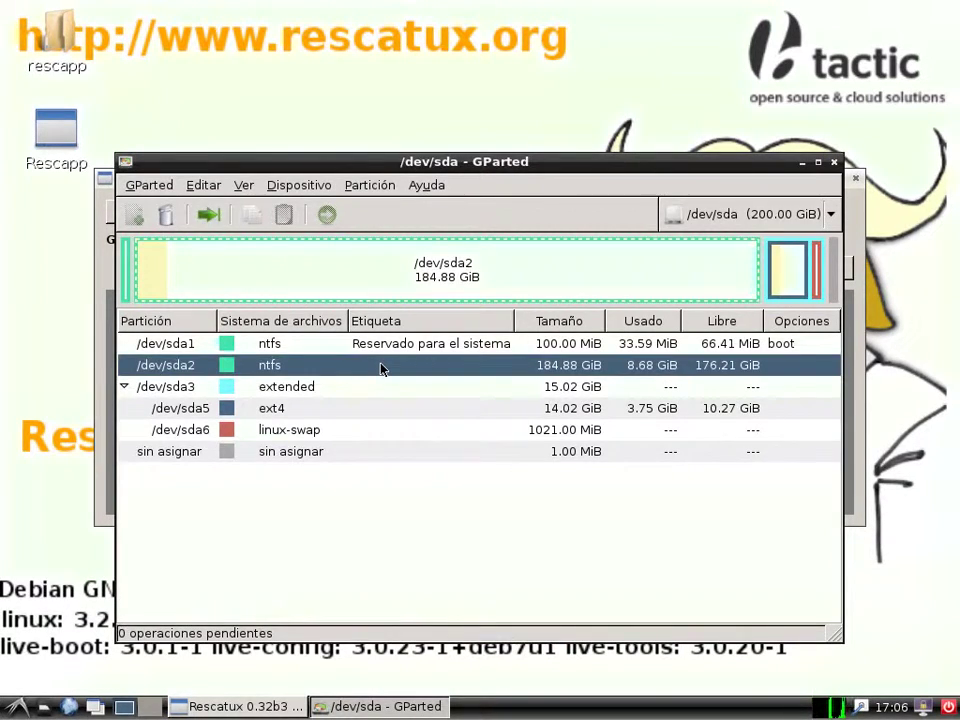
{"action": "right_click", "coordinate": [381, 368]}
{"action": "left_click", "coordinate": [455, 394]}
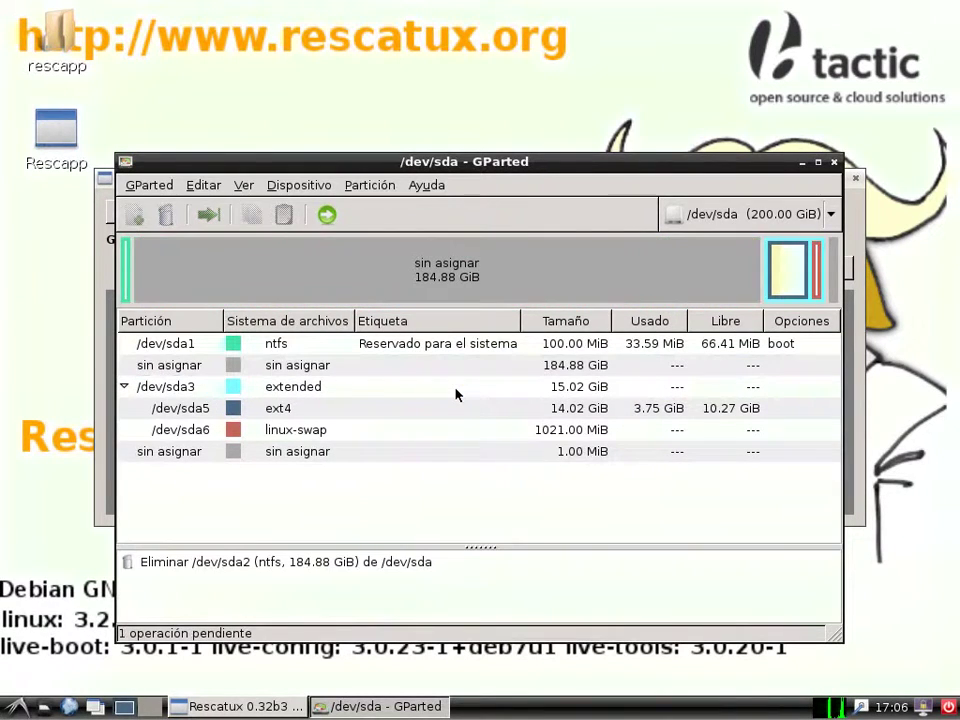
{"action": "left_click", "coordinate": [332, 343]}
{"action": "right_click", "coordinate": [333, 345]}
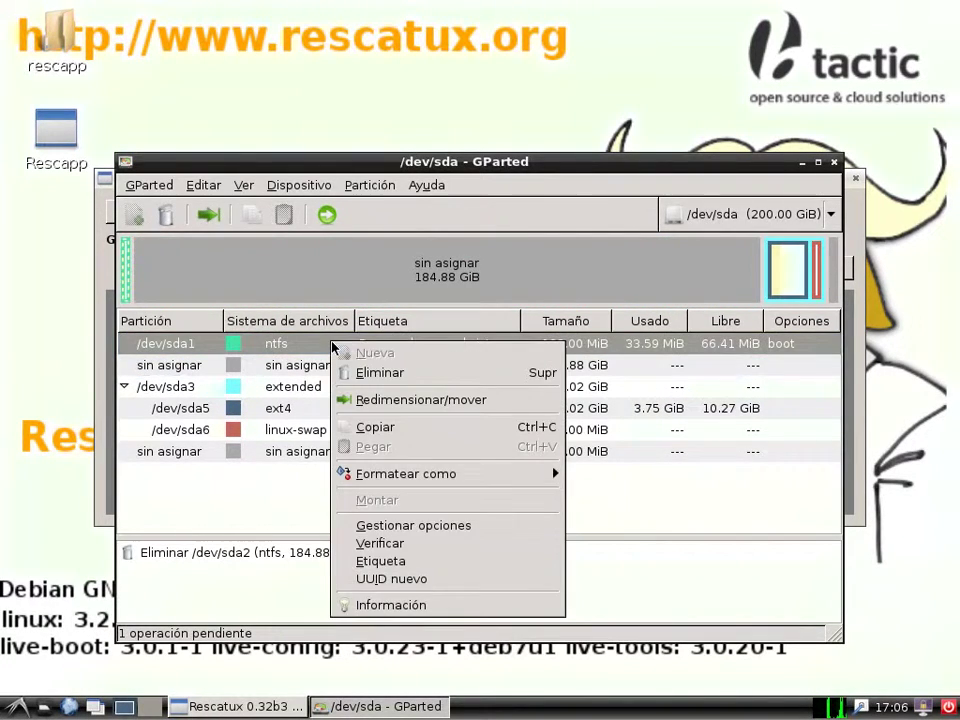
{"action": "left_click", "coordinate": [360, 373]}
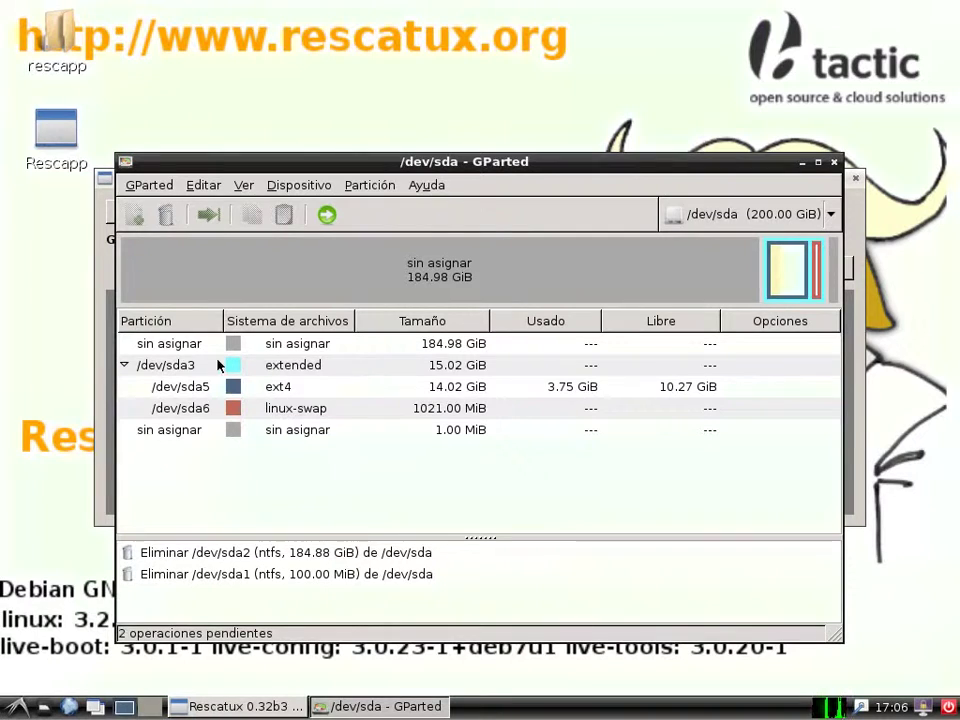
Apply the pending deletions, leaving 184.98 GiB unallocated
{"action": "left_click", "coordinate": [262, 347]}
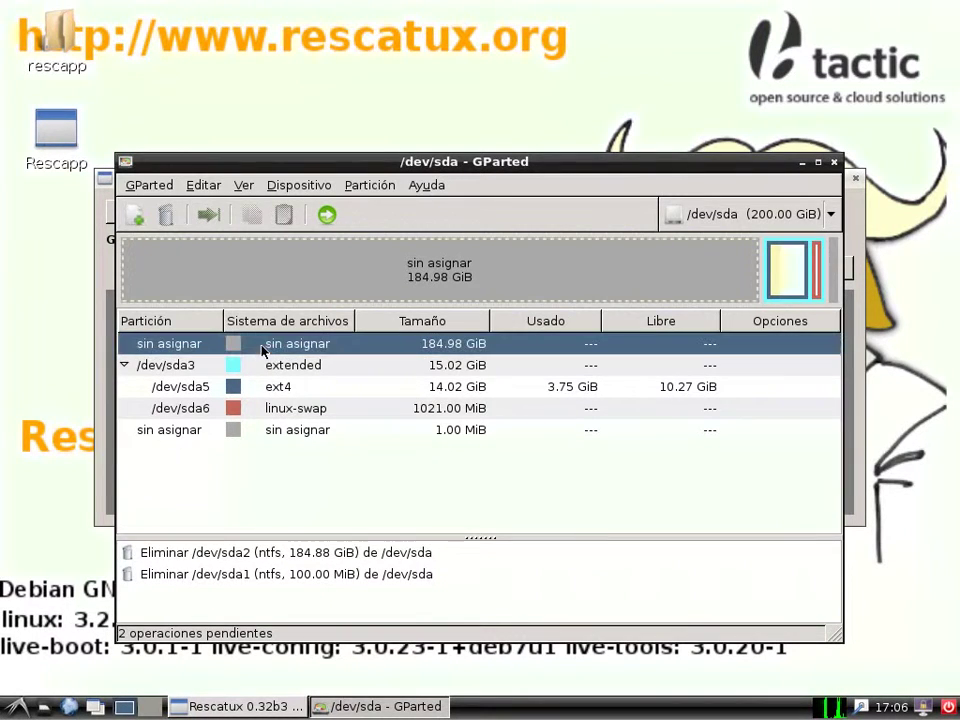
{"action": "left_click", "coordinate": [285, 390]}
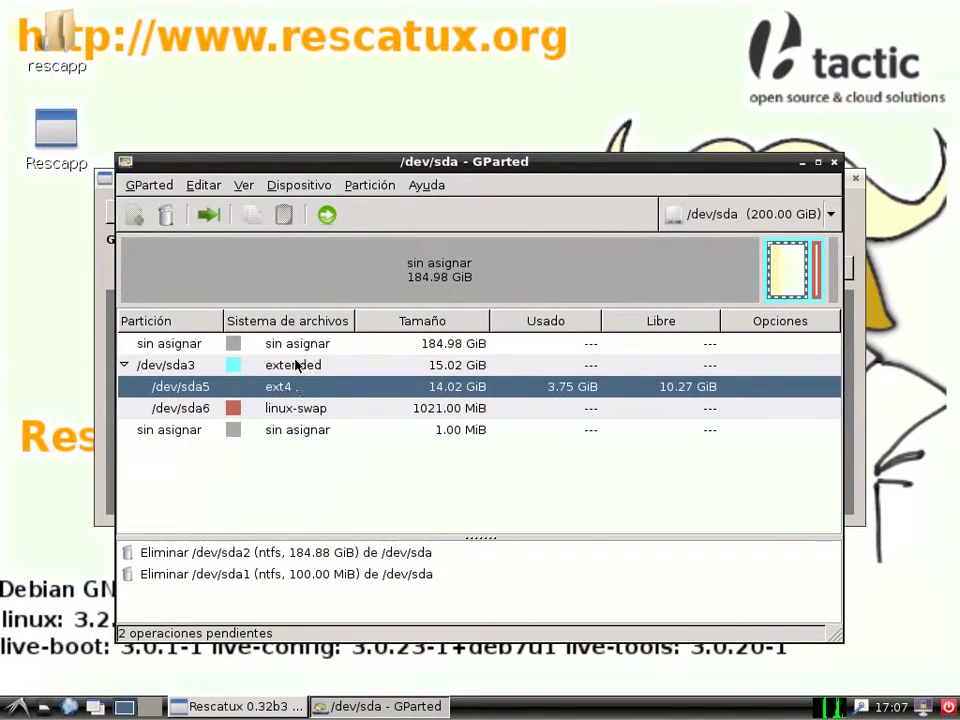
{"action": "left_click", "coordinate": [276, 365]}
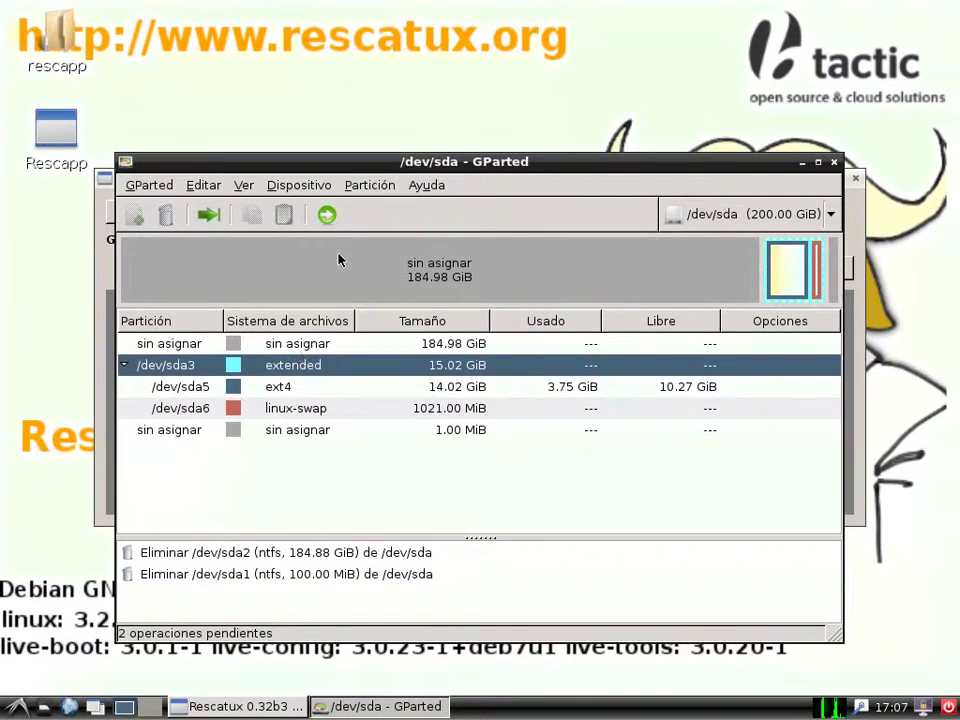
{"action": "left_click", "coordinate": [208, 214]}
{"action": "left_click", "coordinate": [634, 486]}
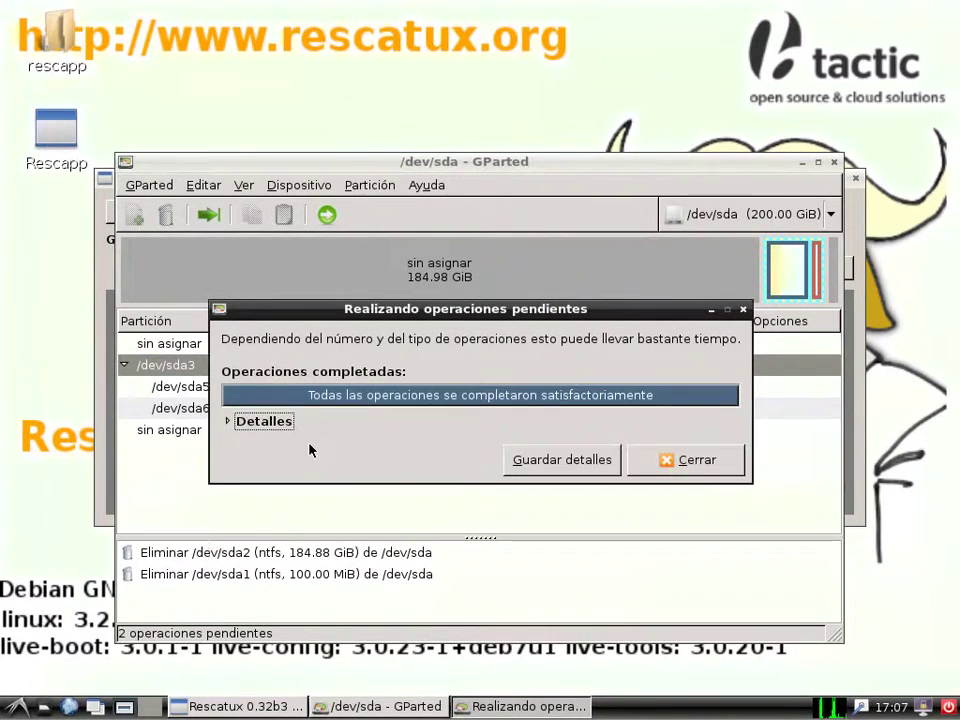
Extend the /dev/sda3 extended partition to the start of the disk, 200 GiB
{"action": "left_click", "coordinate": [725, 459]}
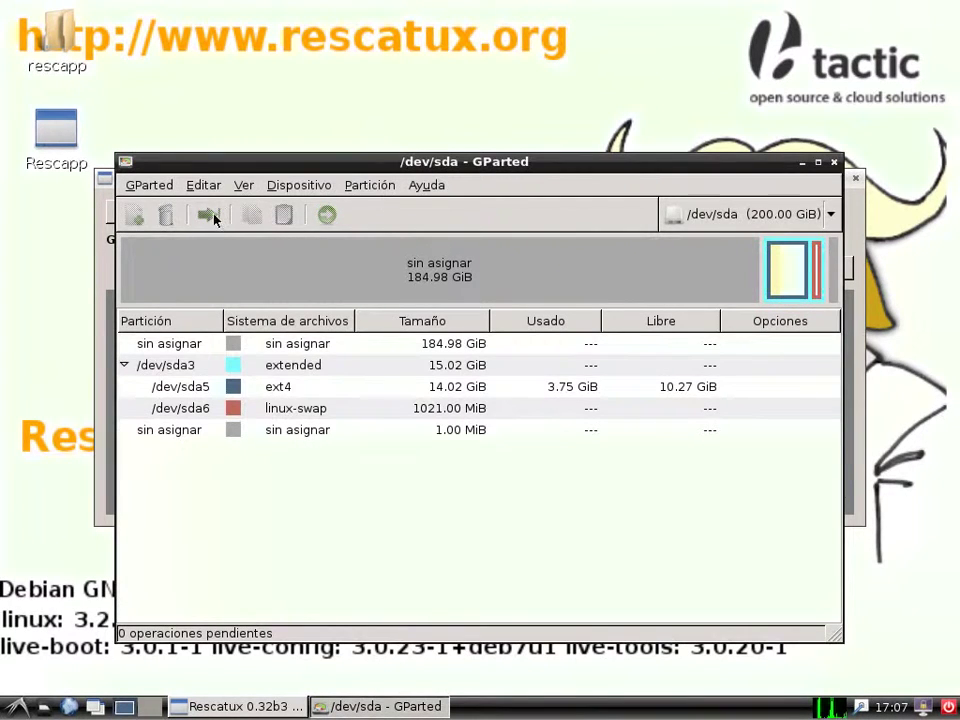
{"action": "left_click", "coordinate": [321, 367]}
{"action": "left_click", "coordinate": [209, 214]}
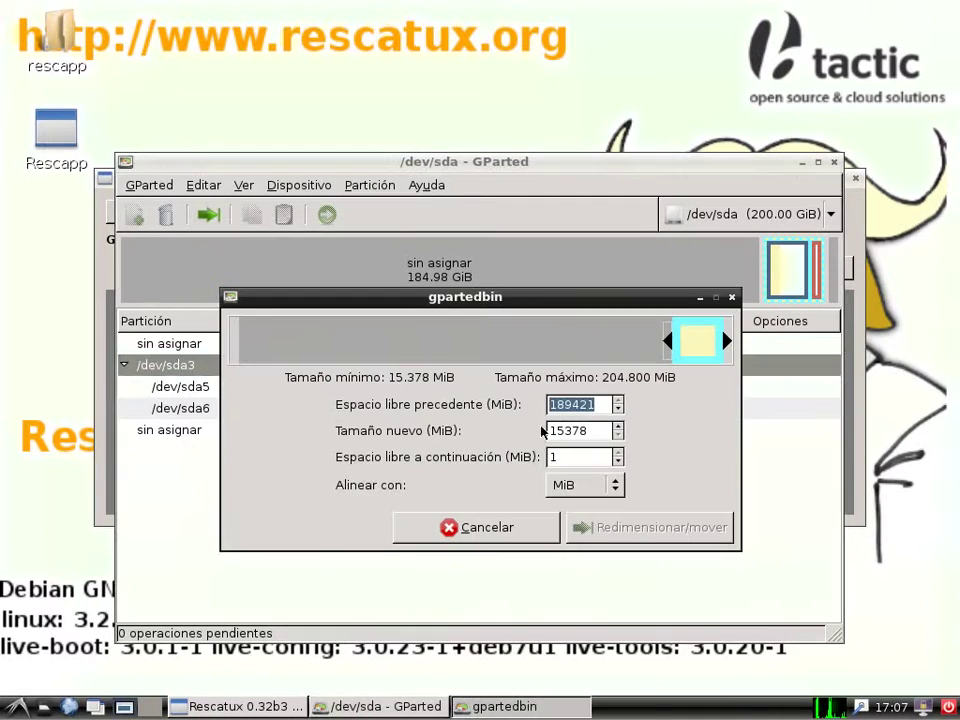
{"action": "left_click_drag", "start_coordinate": [672, 340], "coordinate": [80, 366]}
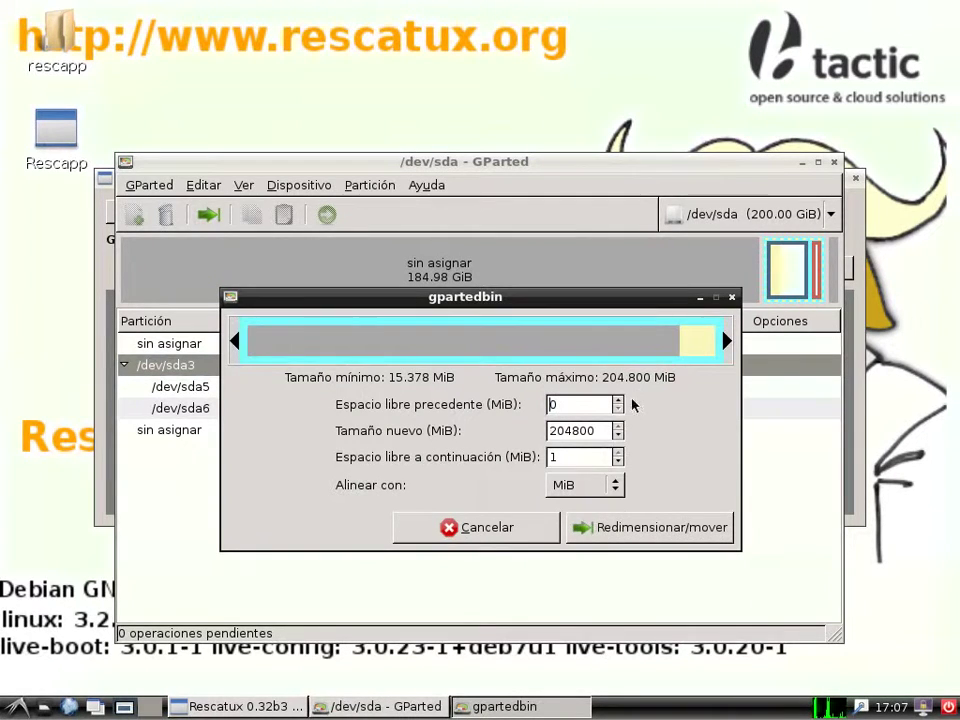
{"action": "left_click", "coordinate": [618, 461]}
{"action": "left_click", "coordinate": [636, 528]}
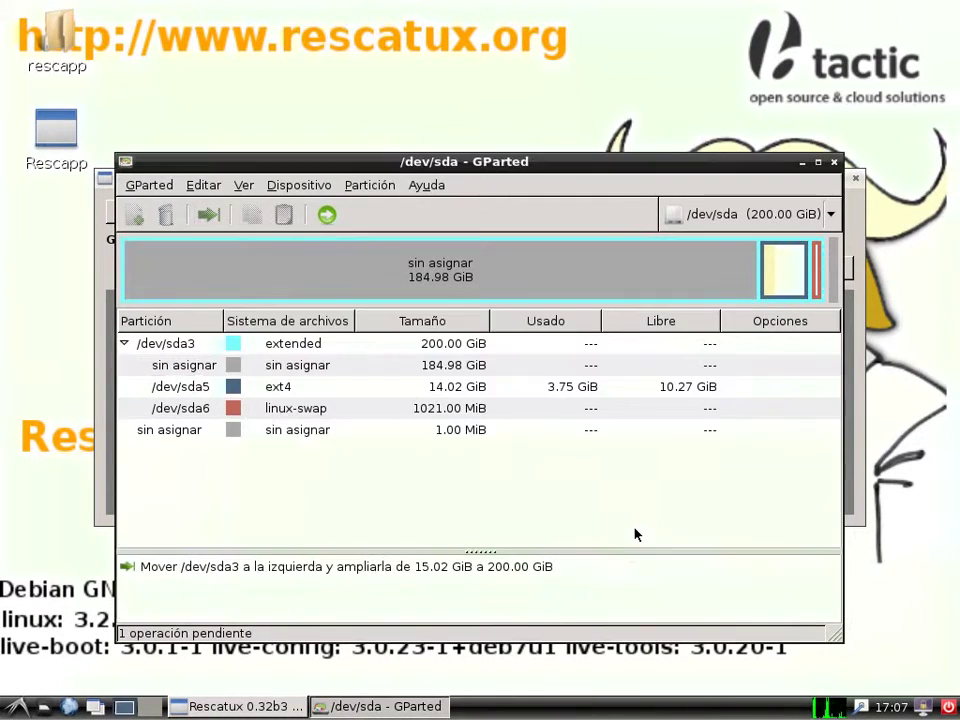
Grow the /dev/sda5 ext4 partition to fill the extended partition and apply both resizes
{"action": "left_click", "coordinate": [283, 386]}
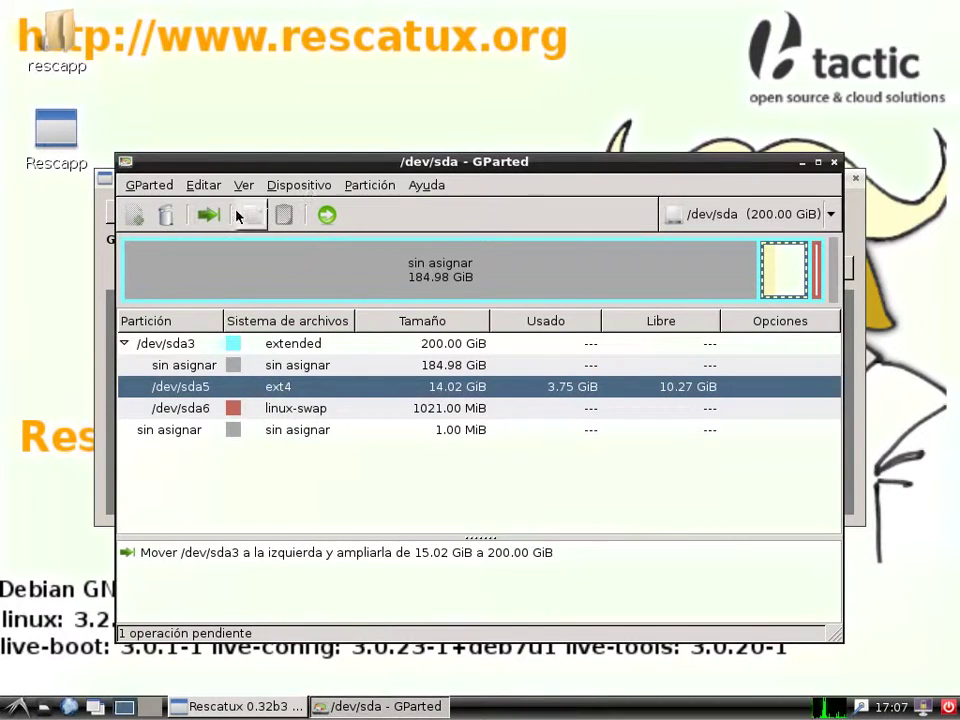
{"action": "left_click", "coordinate": [208, 215]}
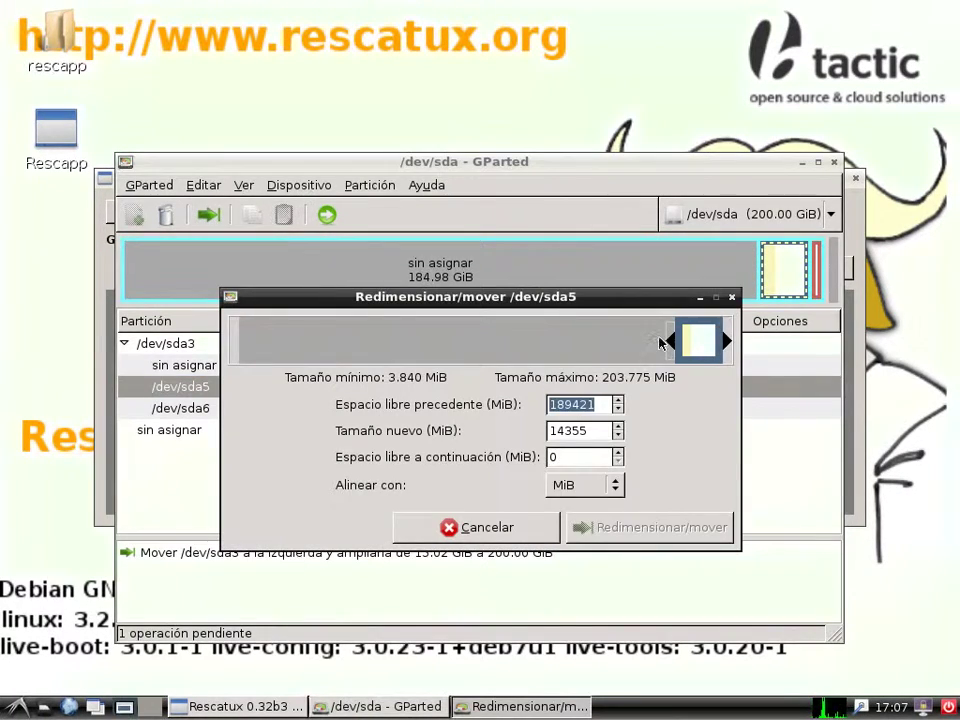
{"action": "left_click_drag", "start_coordinate": [671, 341], "coordinate": [240, 341]}
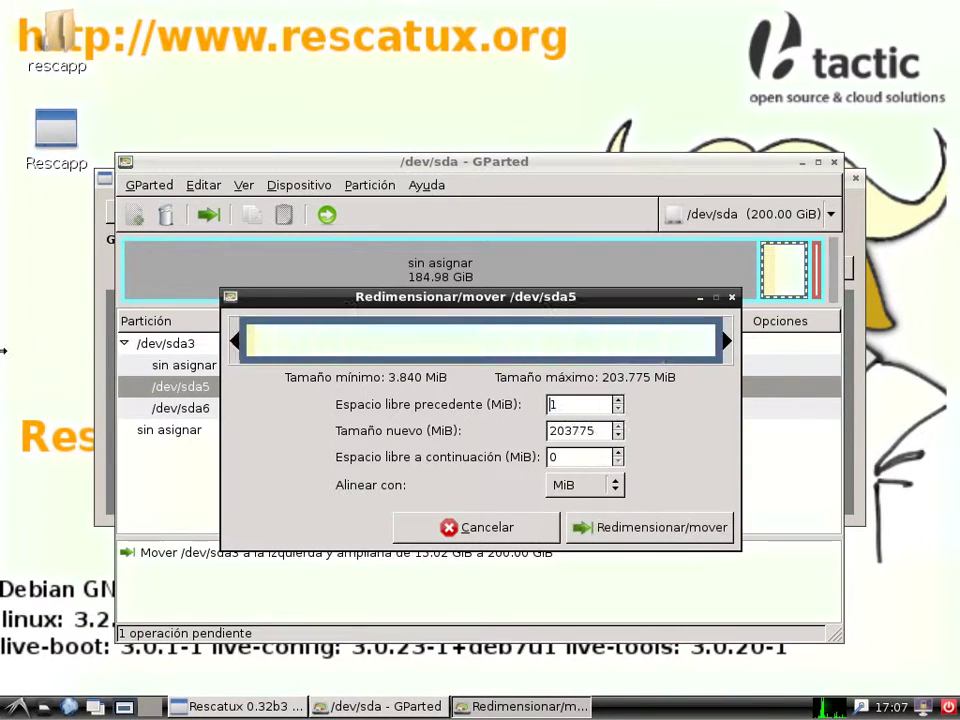
{"action": "left_click", "coordinate": [619, 401]}
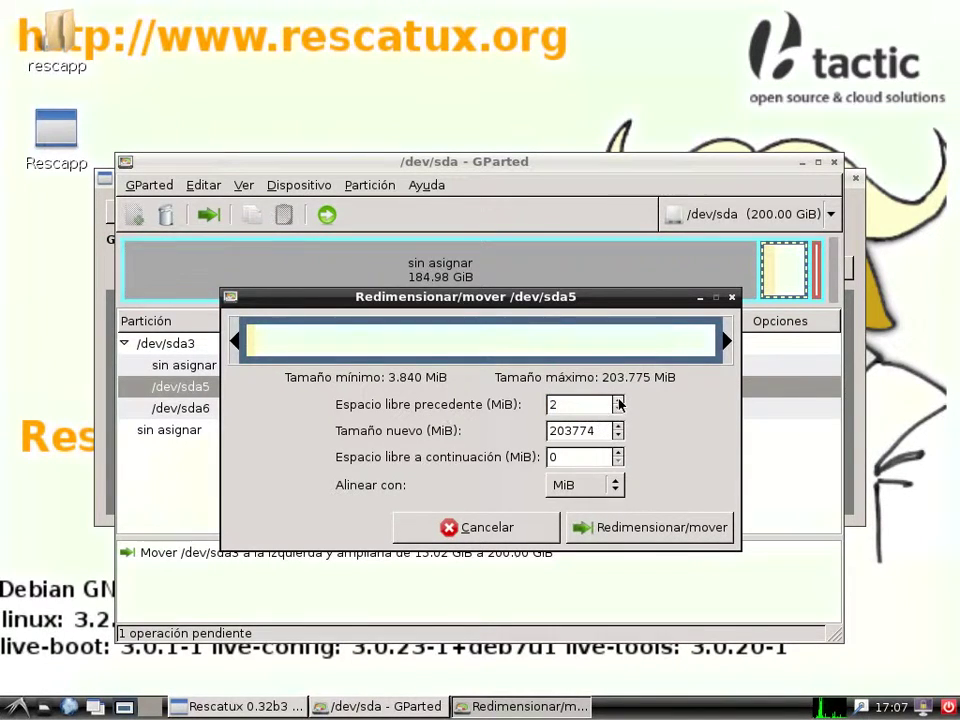
{"action": "left_click", "coordinate": [619, 408]}
{"action": "left_click", "coordinate": [633, 521]}
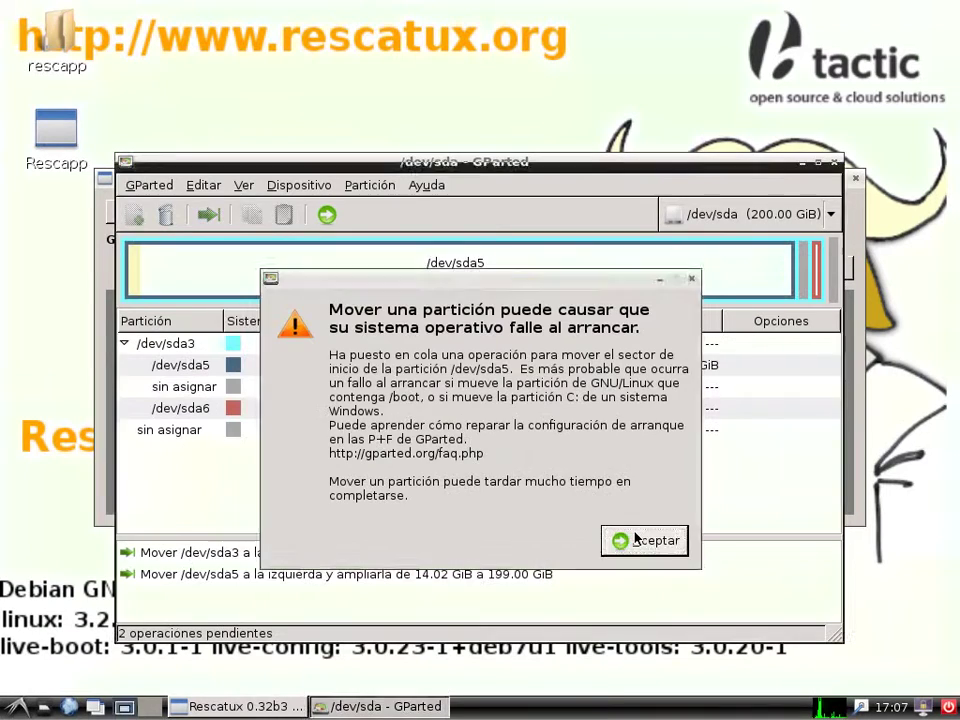
{"action": "left_click", "coordinate": [648, 539]}
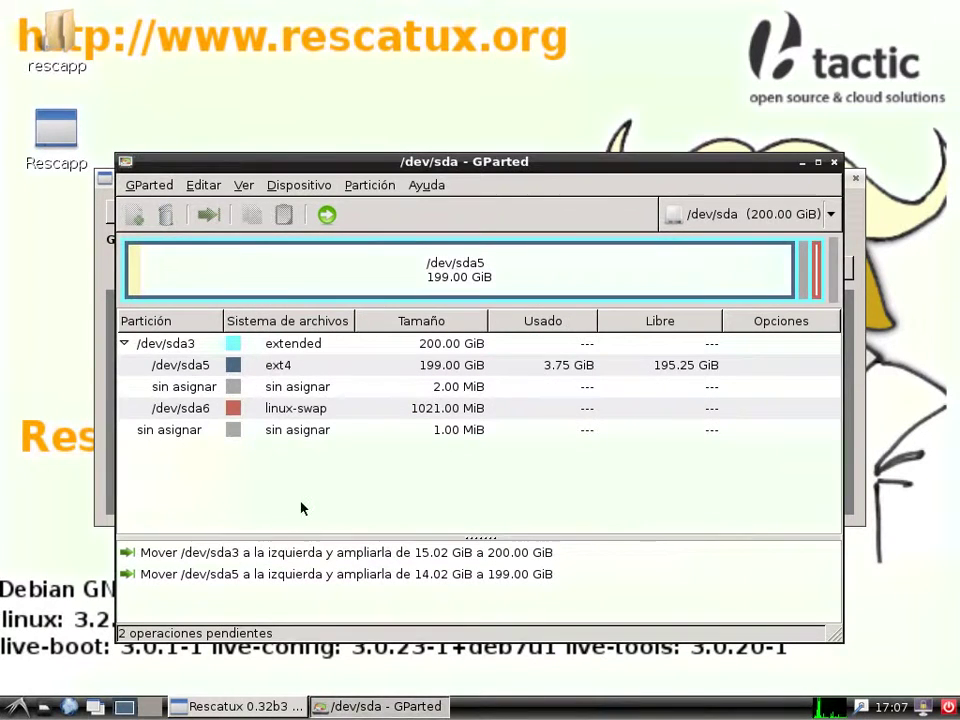
{"action": "left_click", "coordinate": [326, 216]}
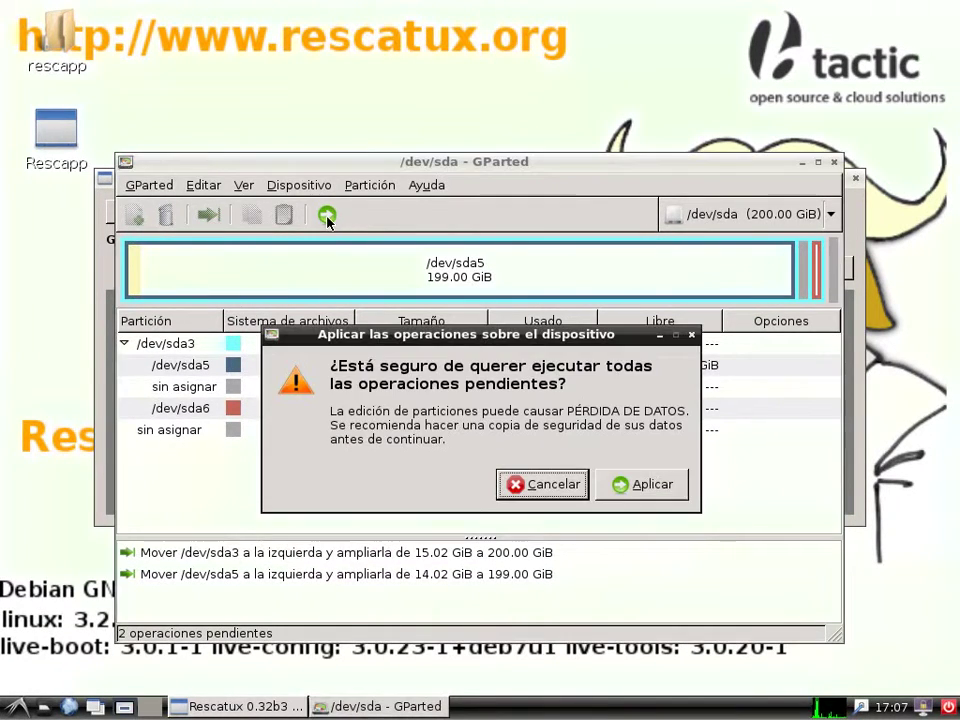
{"action": "left_click", "coordinate": [648, 486]}
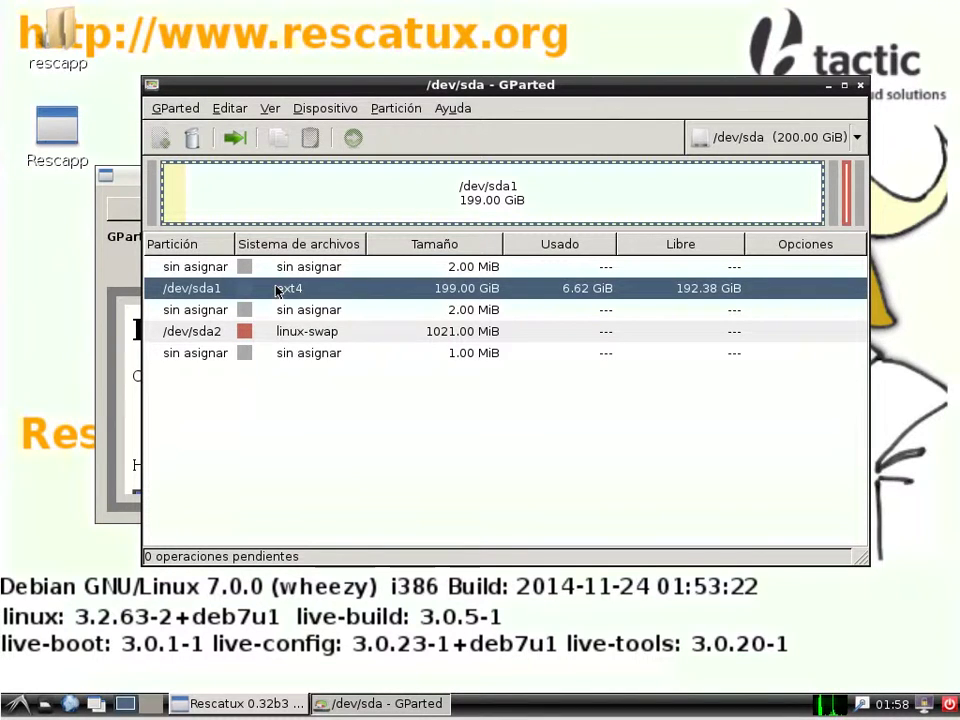
Power off the machine with Apagar from the LXDE session-exit dialog
{"action": "left_click", "coordinate": [297, 336]}
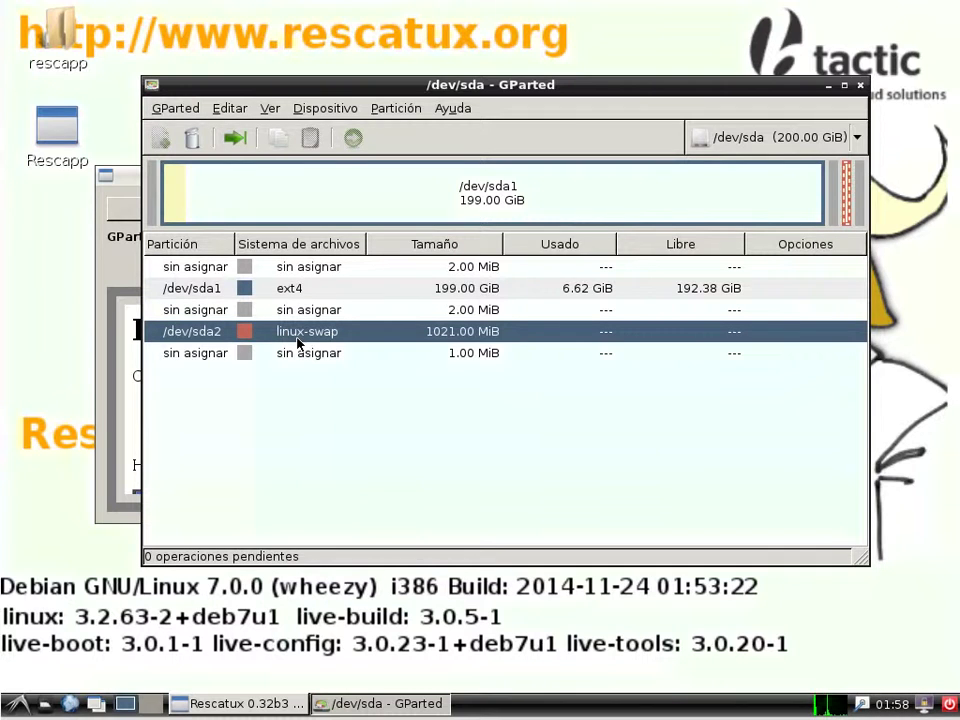
{"action": "left_click", "coordinate": [950, 706]}
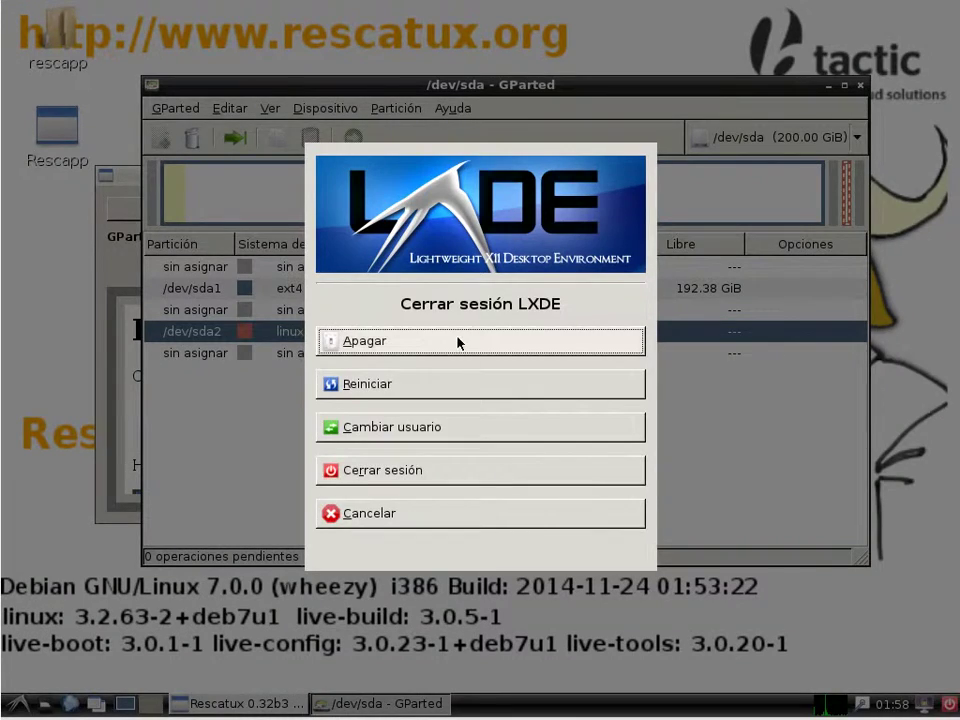
{"action": "left_click", "coordinate": [458, 340]}
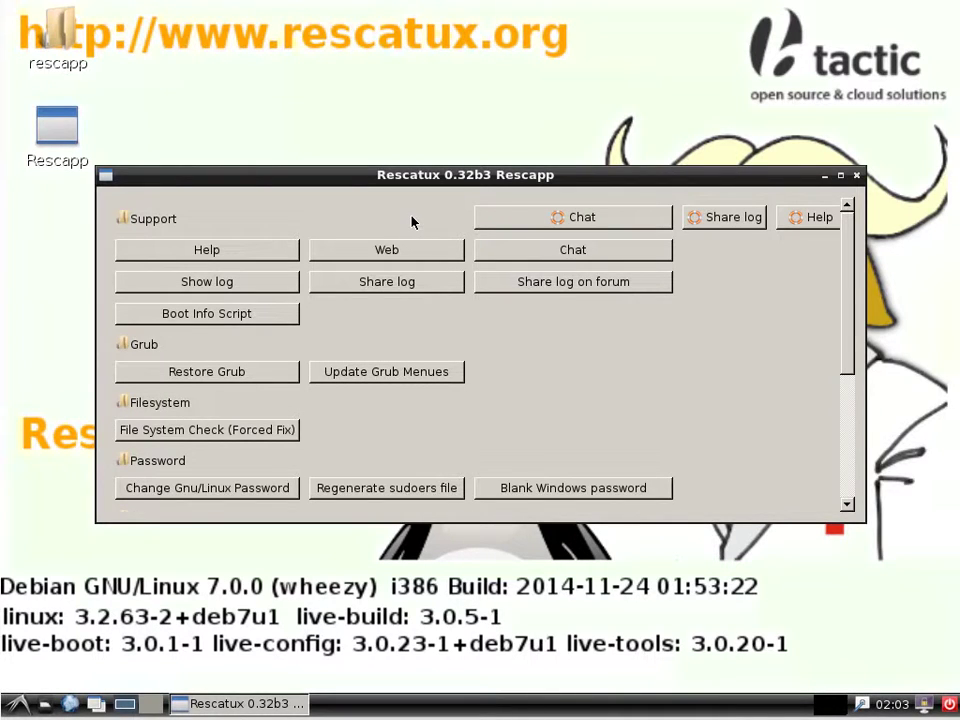
Update the GRUB configuration on Ubuntu partition sda1 and return to Rescapp's main menu
{"action": "left_click", "coordinate": [403, 374]}
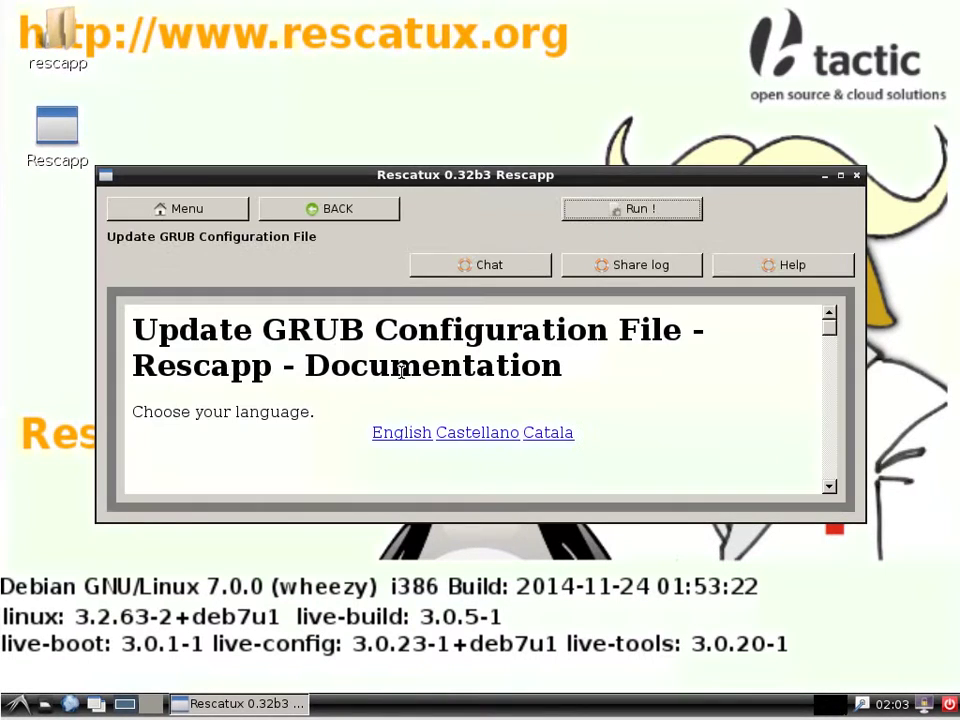
{"action": "left_click", "coordinate": [645, 215]}
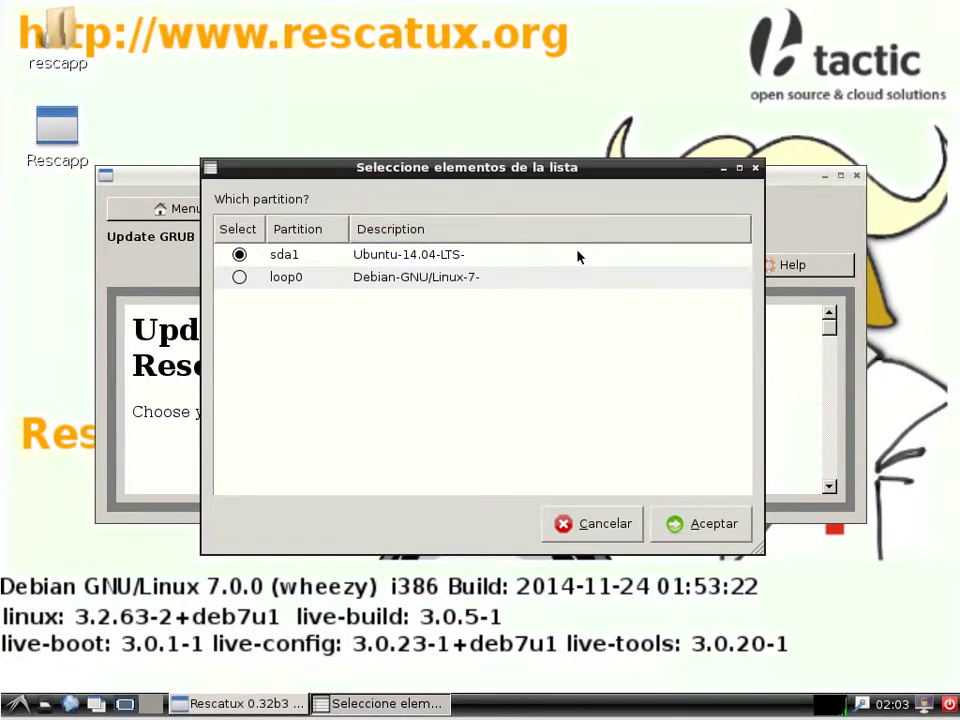
{"action": "left_click", "coordinate": [710, 520]}
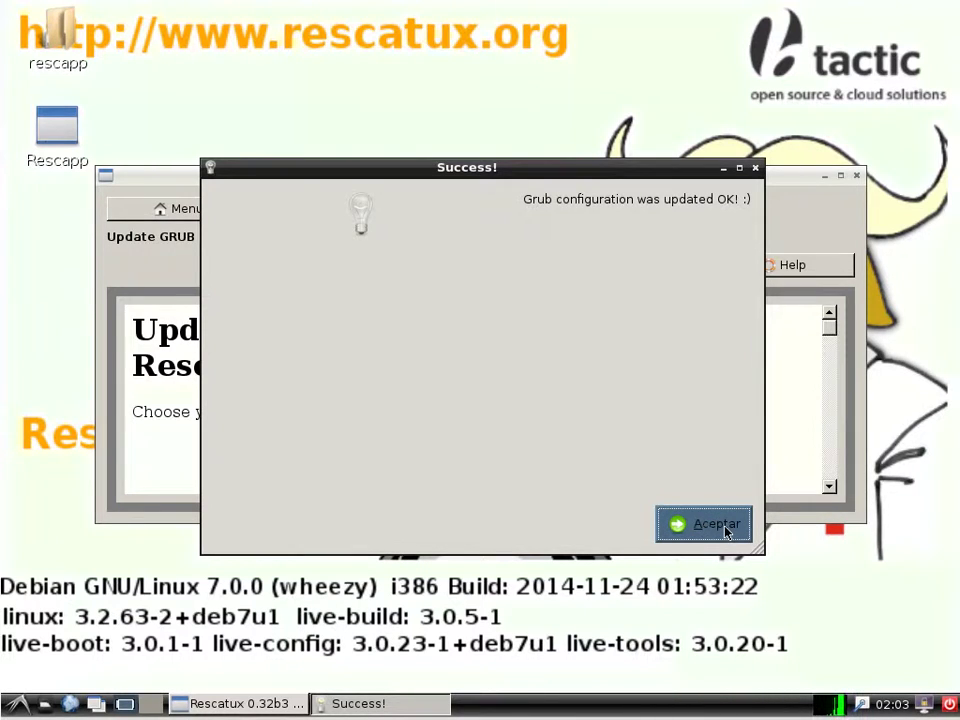
{"action": "left_click", "coordinate": [705, 524]}
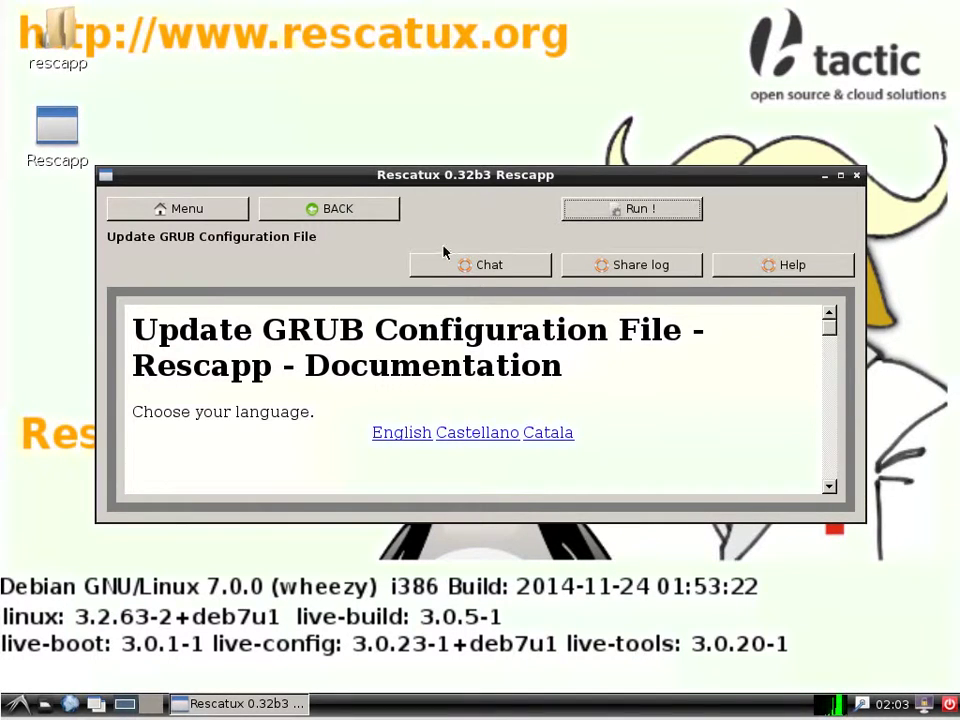
{"action": "left_click", "coordinate": [360, 210]}
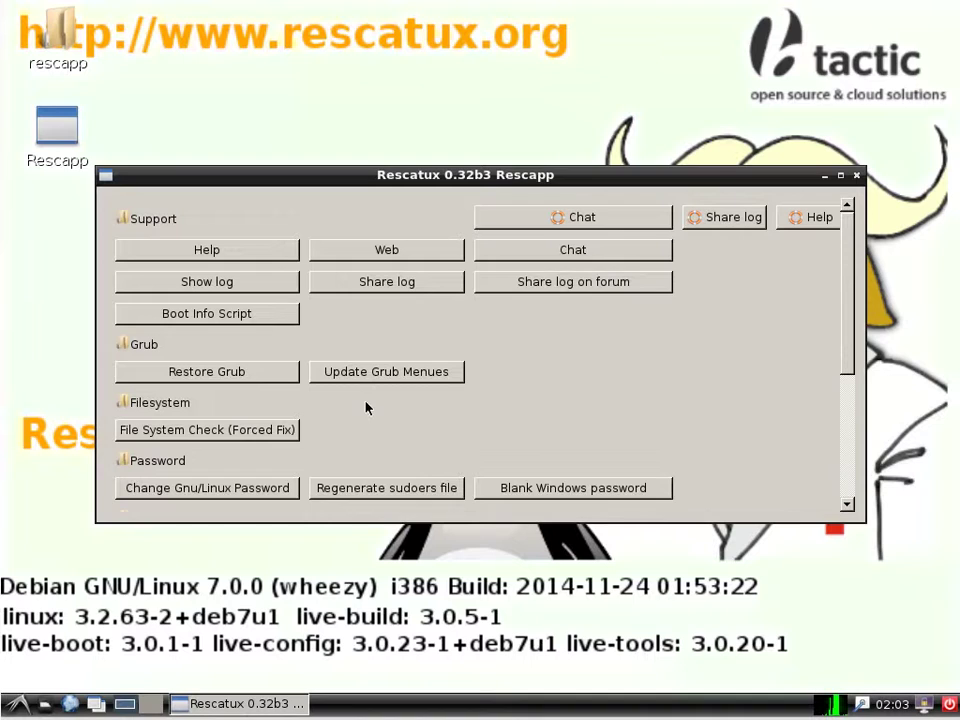
Reinstall GRUB on disk sda from Ubuntu 14.04 partition sda1, then open the shutdown options
{"action": "left_click", "coordinate": [244, 372]}
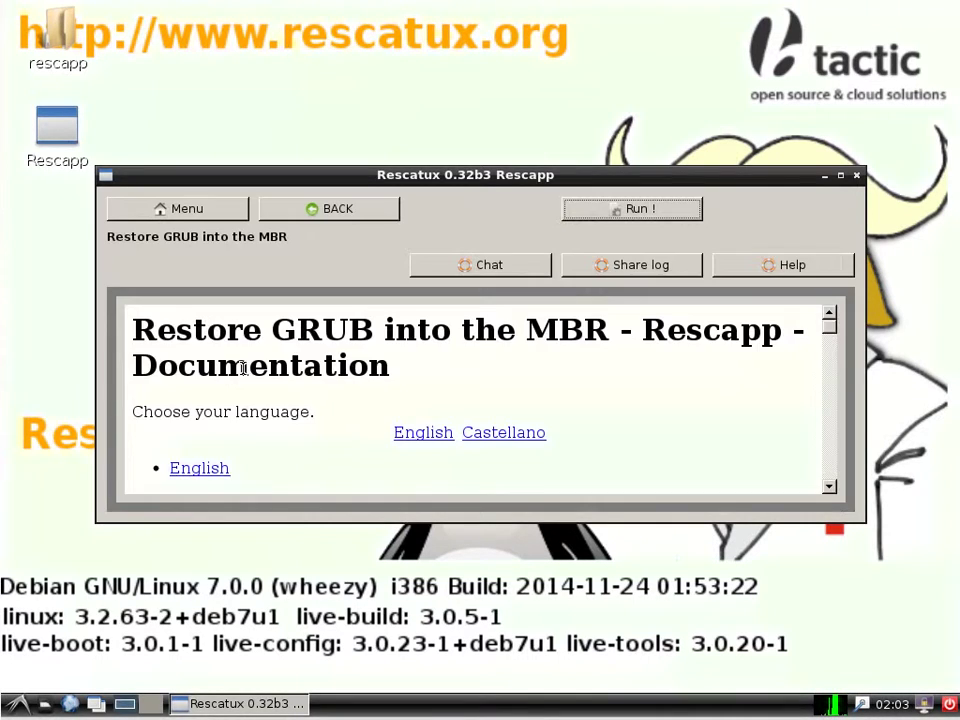
{"action": "left_click", "coordinate": [630, 209]}
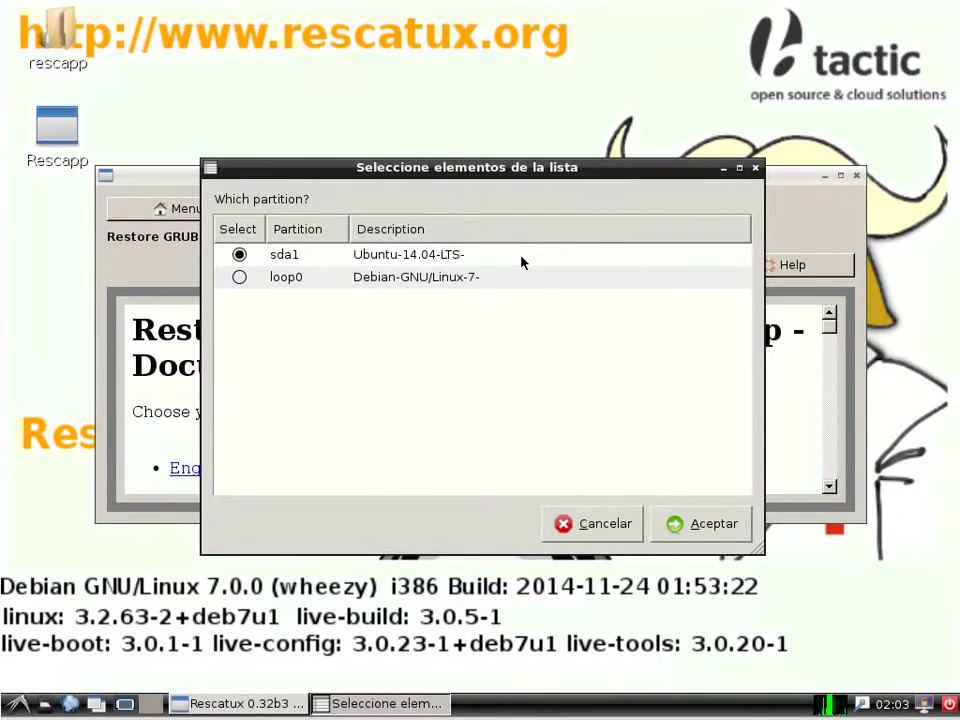
{"action": "left_click", "coordinate": [672, 528]}
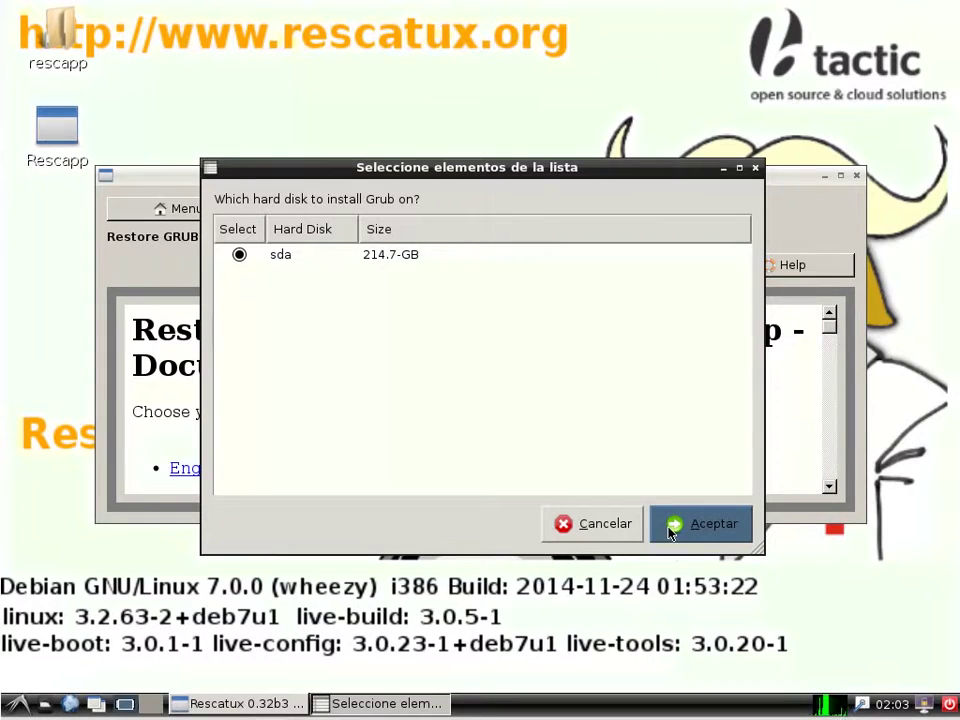
{"action": "left_click", "coordinate": [672, 530]}
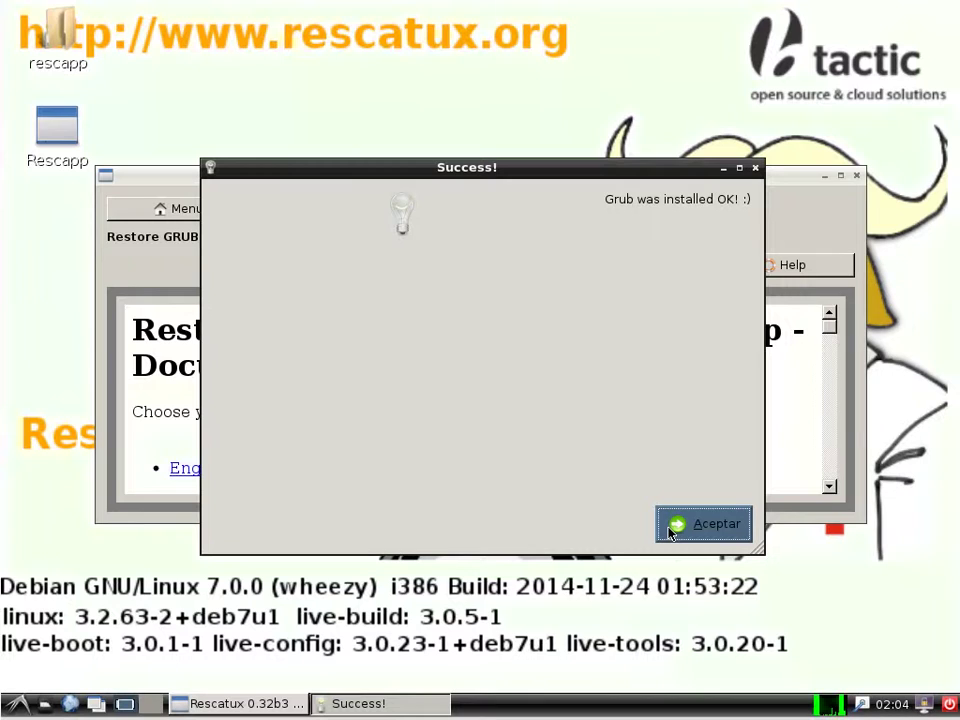
{"action": "left_click", "coordinate": [703, 524]}
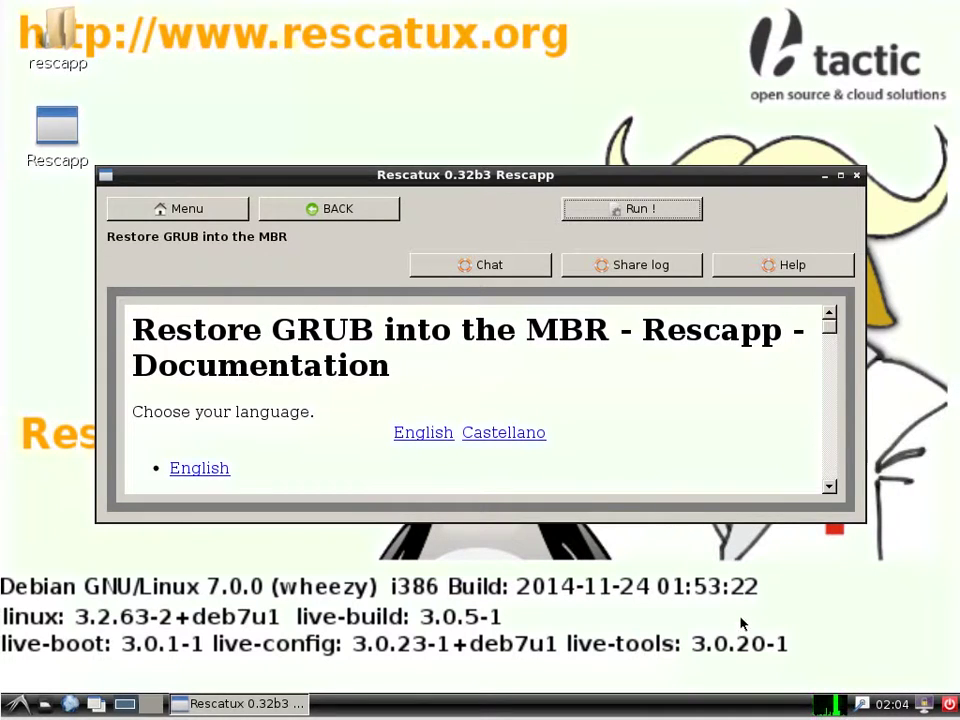
{"action": "left_click", "coordinate": [948, 704]}
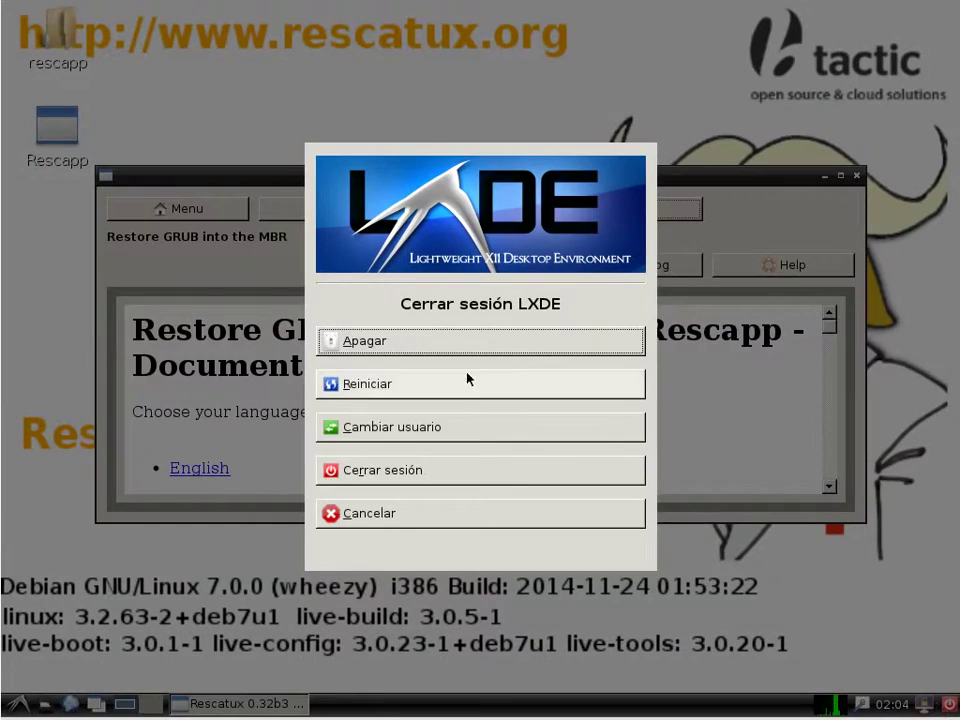
Choose Apagar to power off the Rescatux live system
{"action": "left_click", "coordinate": [474, 345]}
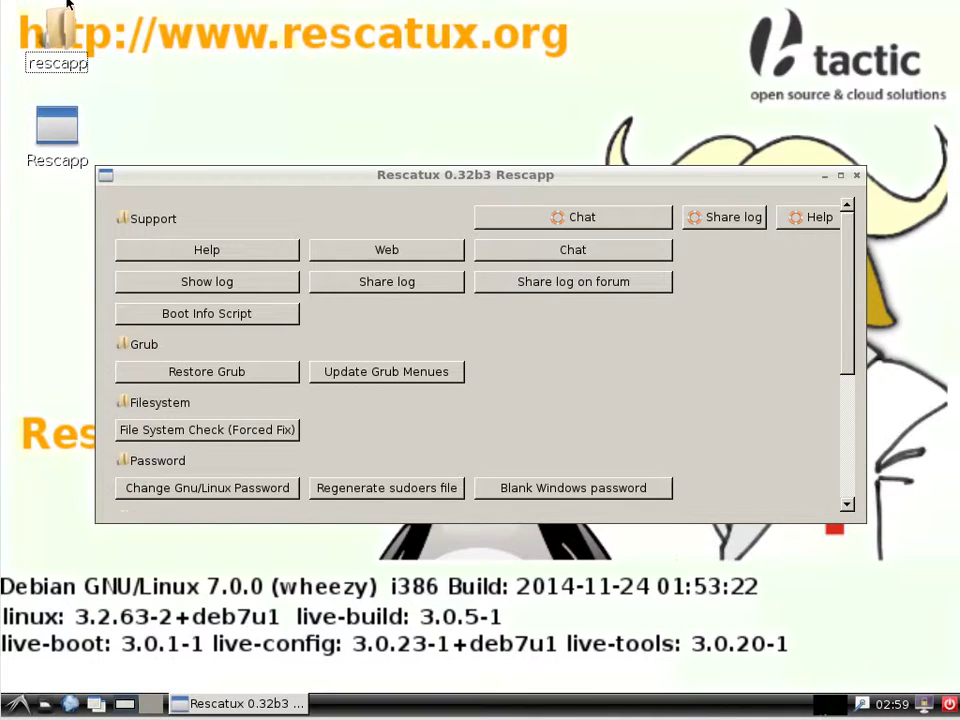
Launch XChat from Rescapp's Chat support tool to join #rescatux on freenode
{"action": "left_click", "coordinate": [677, 455]}
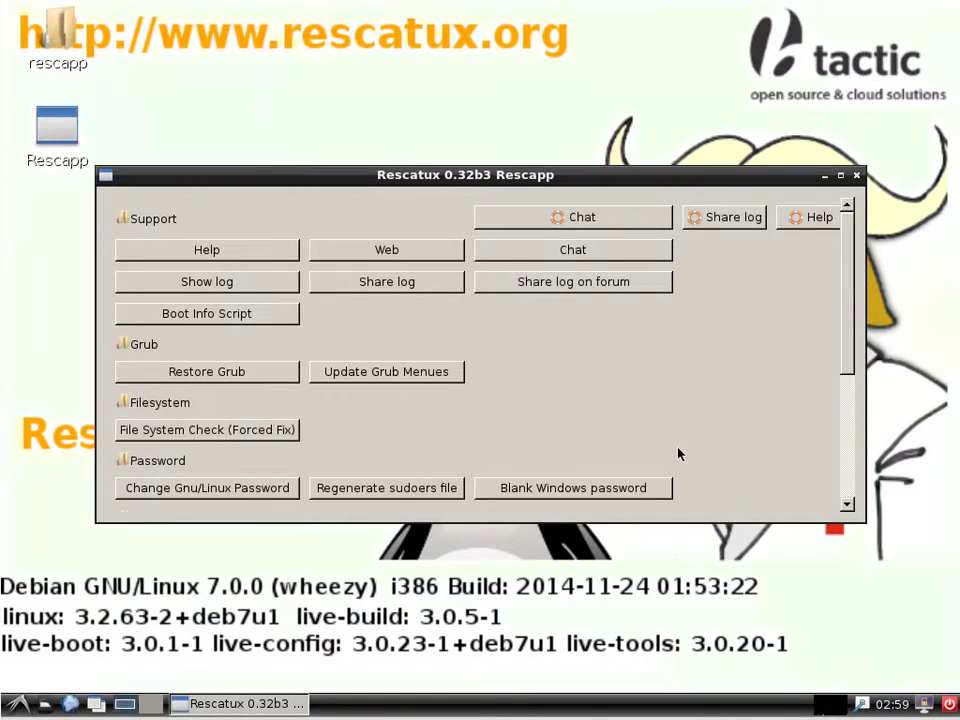
{"action": "left_click", "coordinate": [577, 218]}
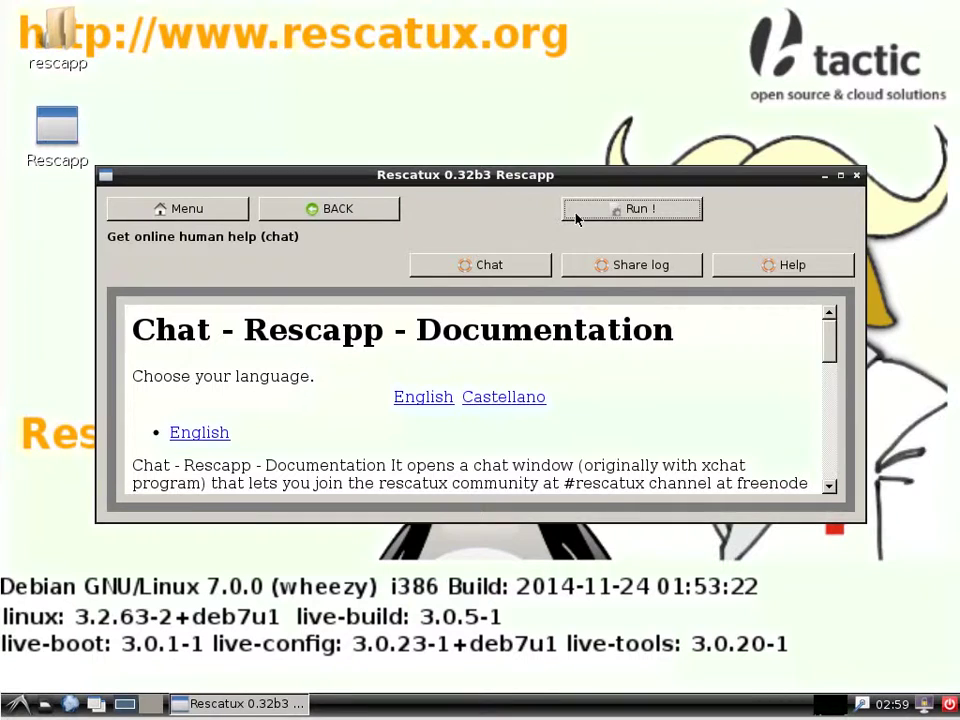
{"action": "left_click", "coordinate": [667, 218]}
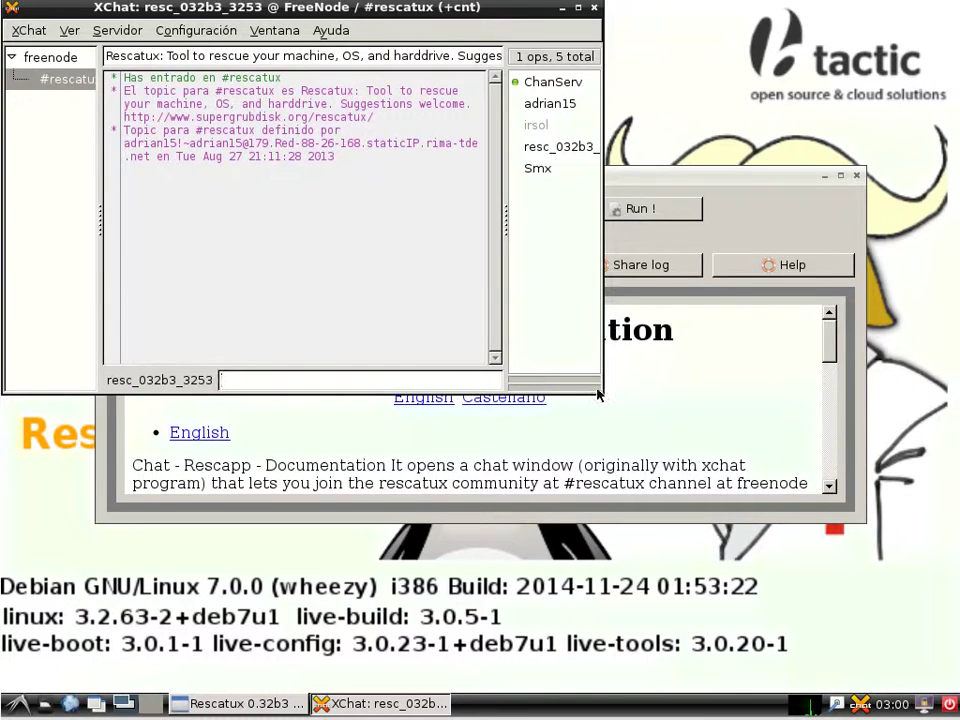
Enlarge XChat to read the helper's reply, then move it aside and return to Rescapp's main menu
{"action": "left_click_drag", "start_coordinate": [596, 386], "coordinate": [903, 551]}
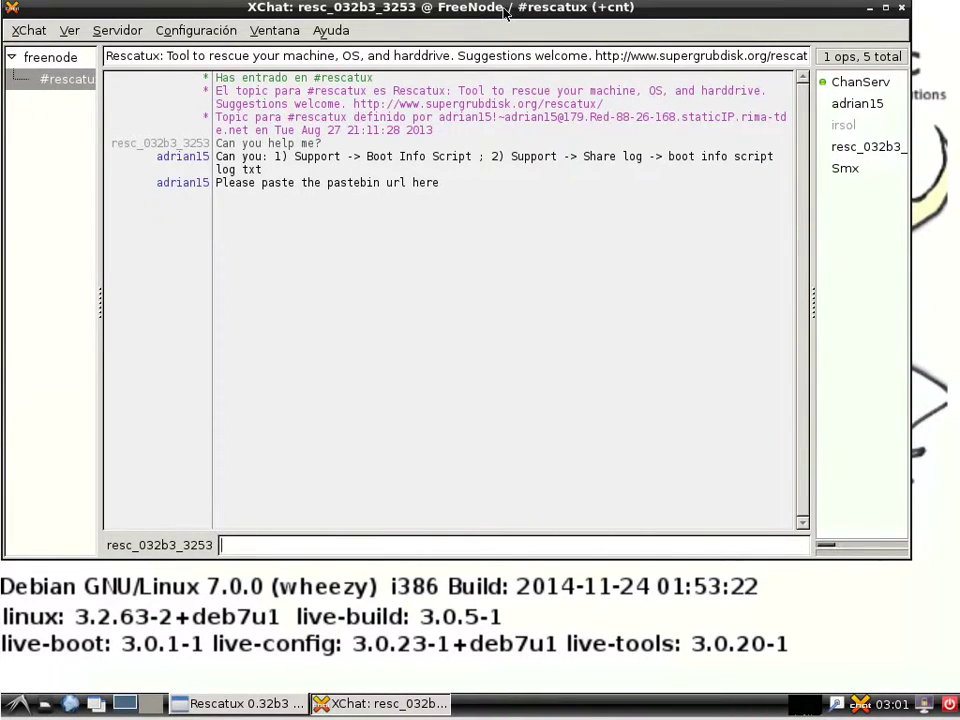
{"action": "left_click_drag", "start_coordinate": [506, 15], "coordinate": [501, 558]}
{"action": "left_click", "coordinate": [221, 215]}
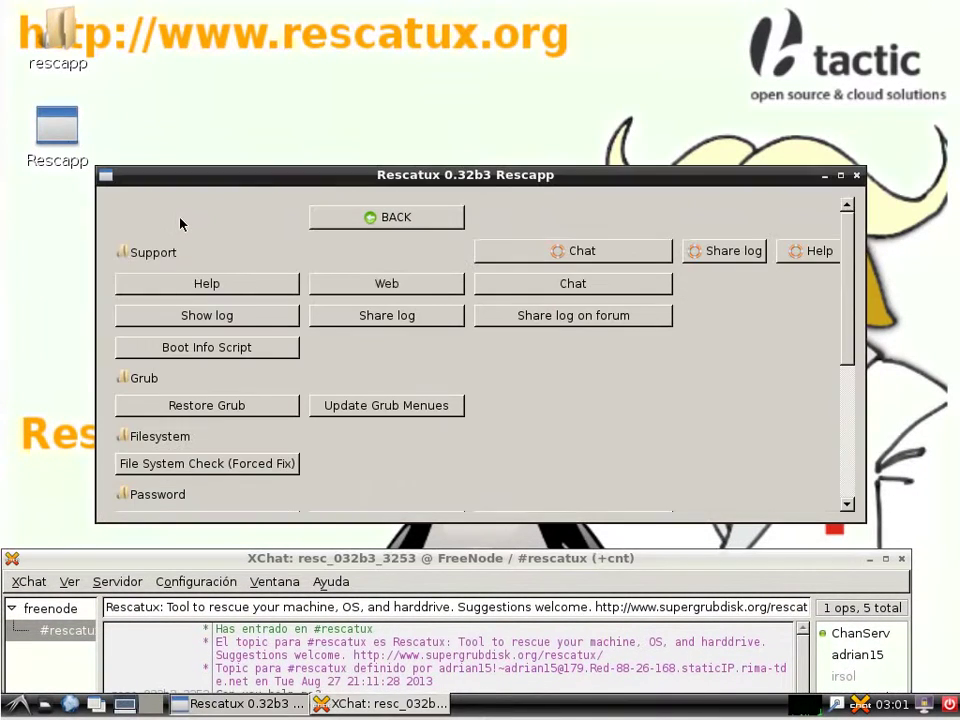
Run Boot Info Script in Rescapp, acknowledge both success messages, and go back to the main menu
{"action": "left_click", "coordinate": [246, 350]}
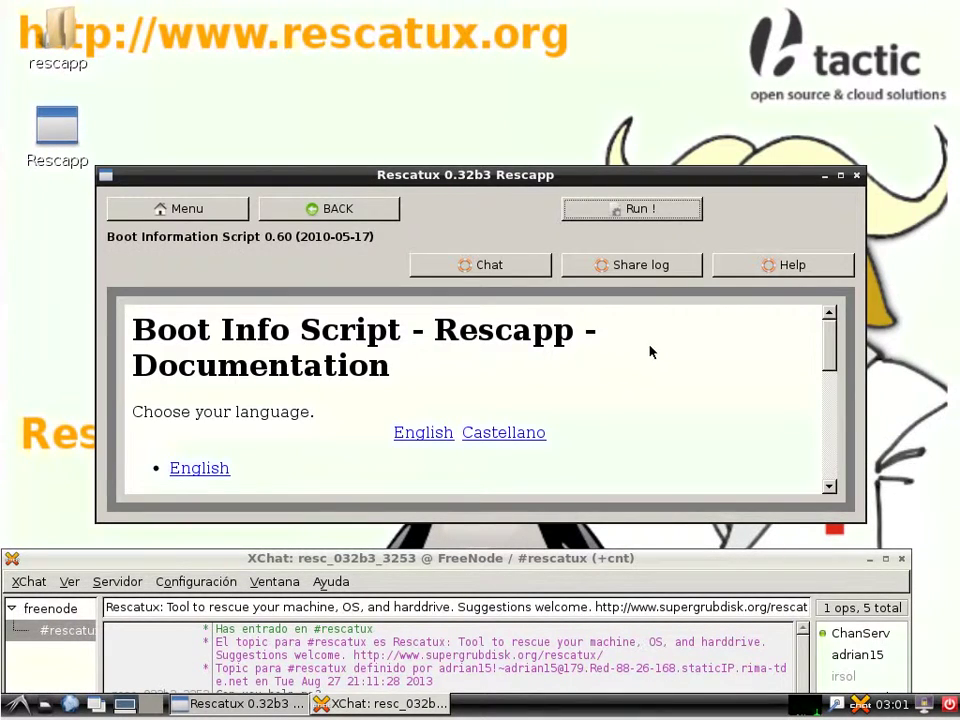
{"action": "left_click", "coordinate": [634, 209]}
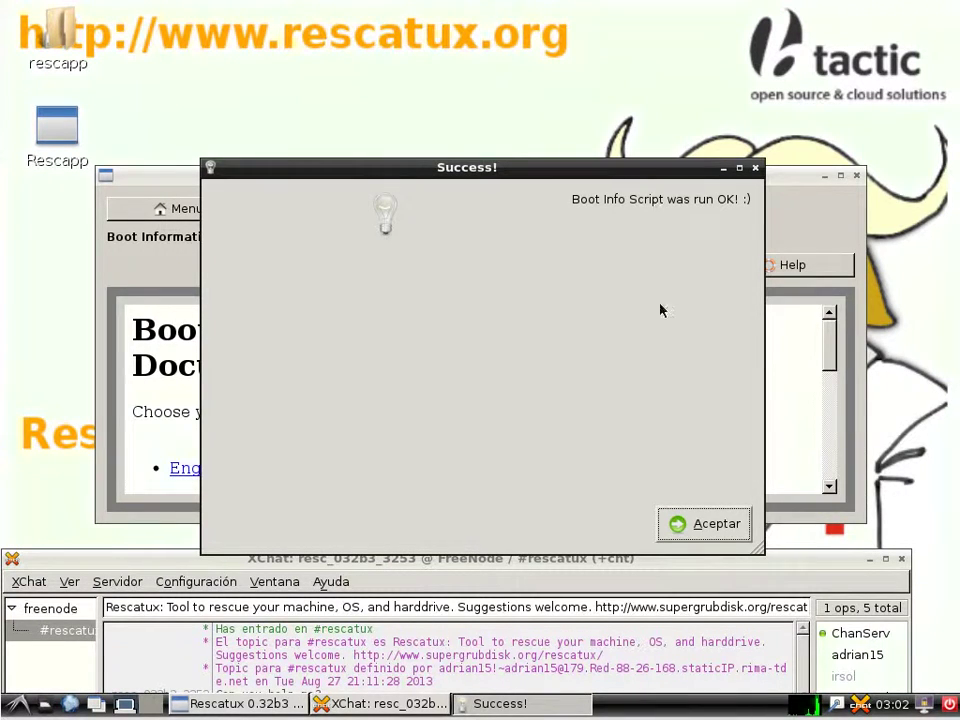
{"action": "left_click", "coordinate": [701, 526]}
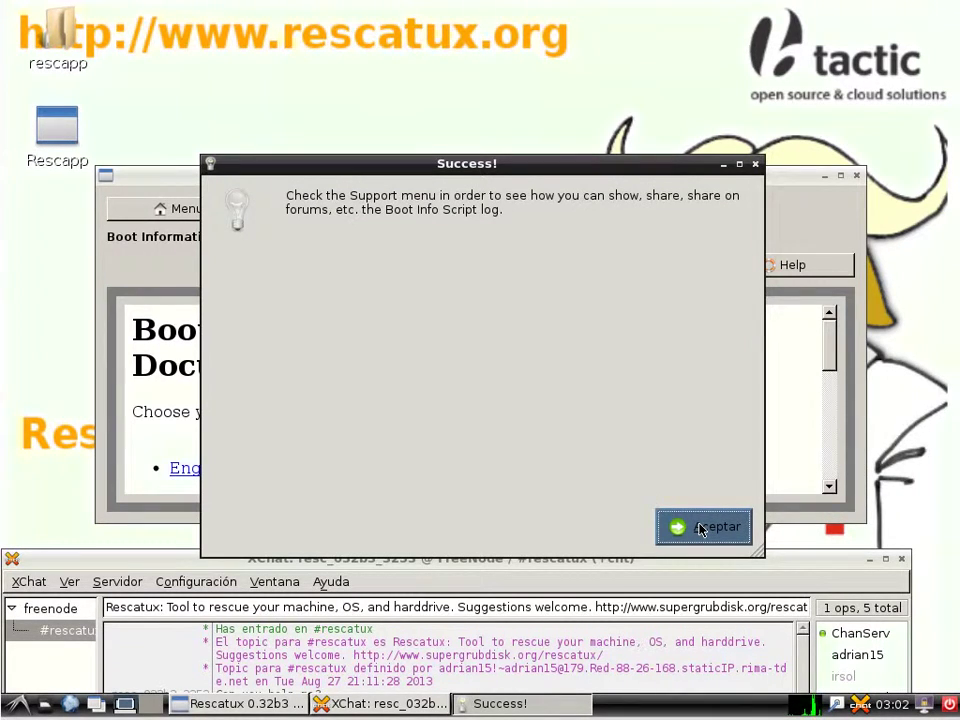
{"action": "left_click", "coordinate": [701, 527]}
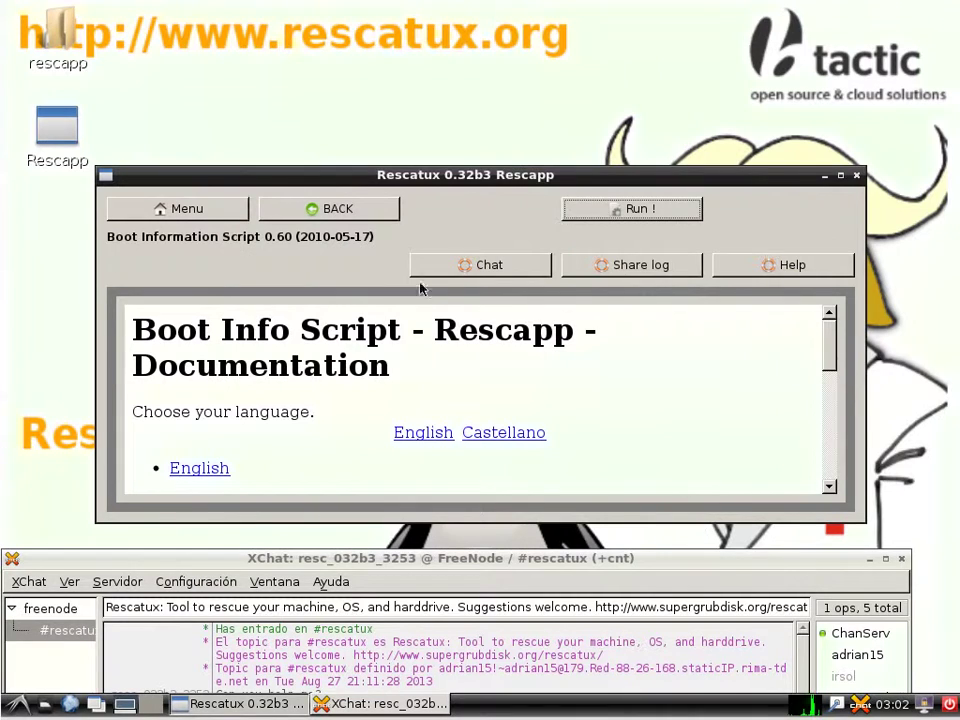
{"action": "left_click", "coordinate": [367, 210]}
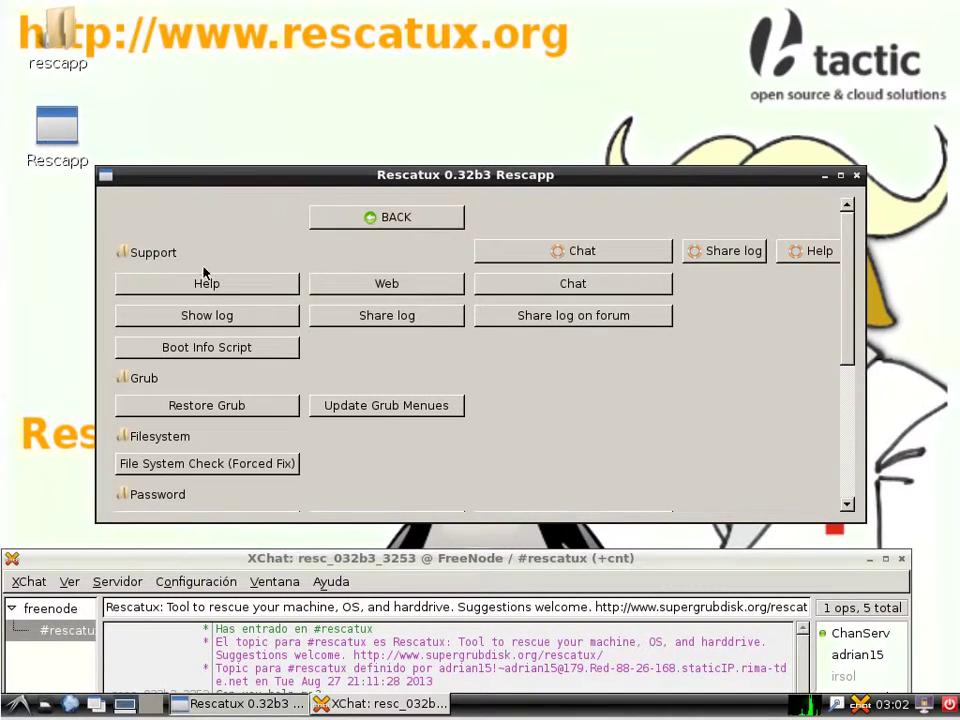
Upload bootinfoscript_log.txt with Share log and copy the resulting pastebin URL
{"action": "left_click", "coordinate": [406, 319]}
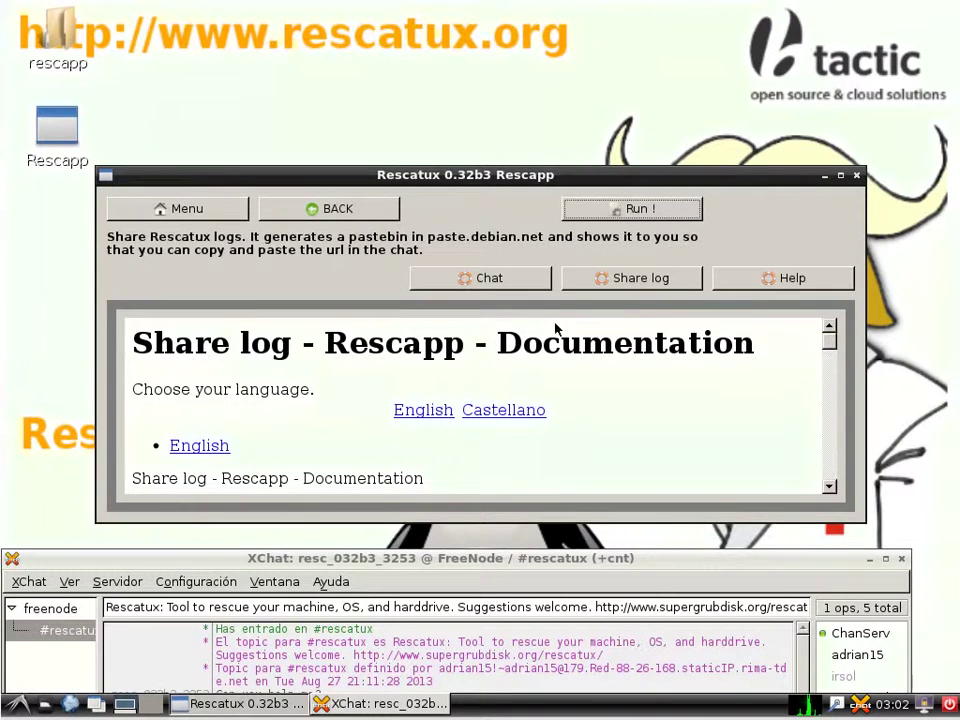
{"action": "left_click", "coordinate": [634, 211]}
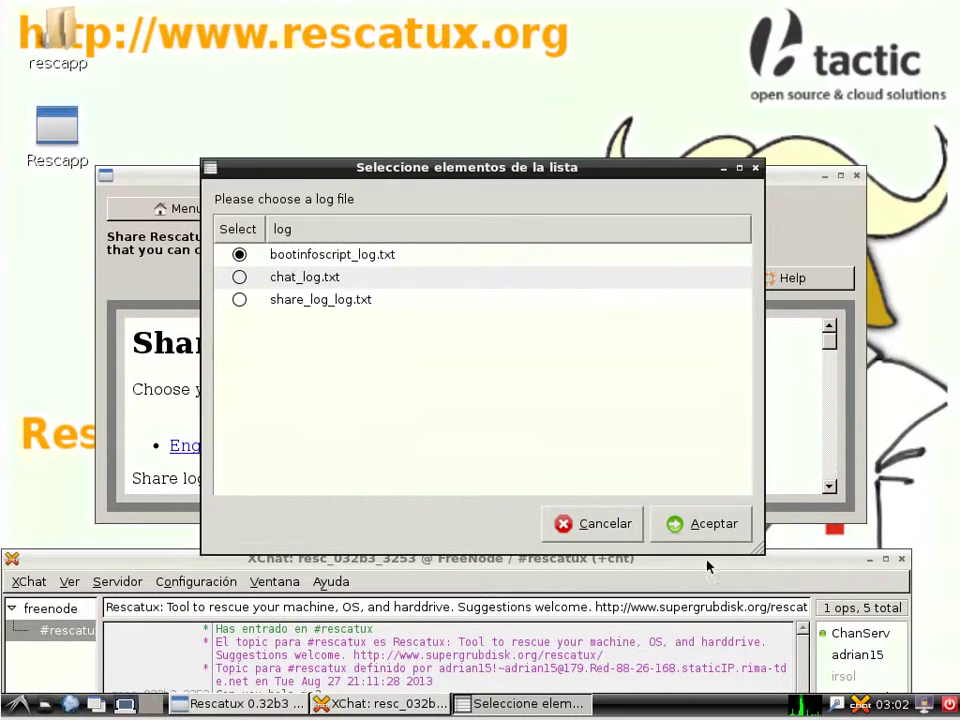
{"action": "left_click", "coordinate": [713, 525]}
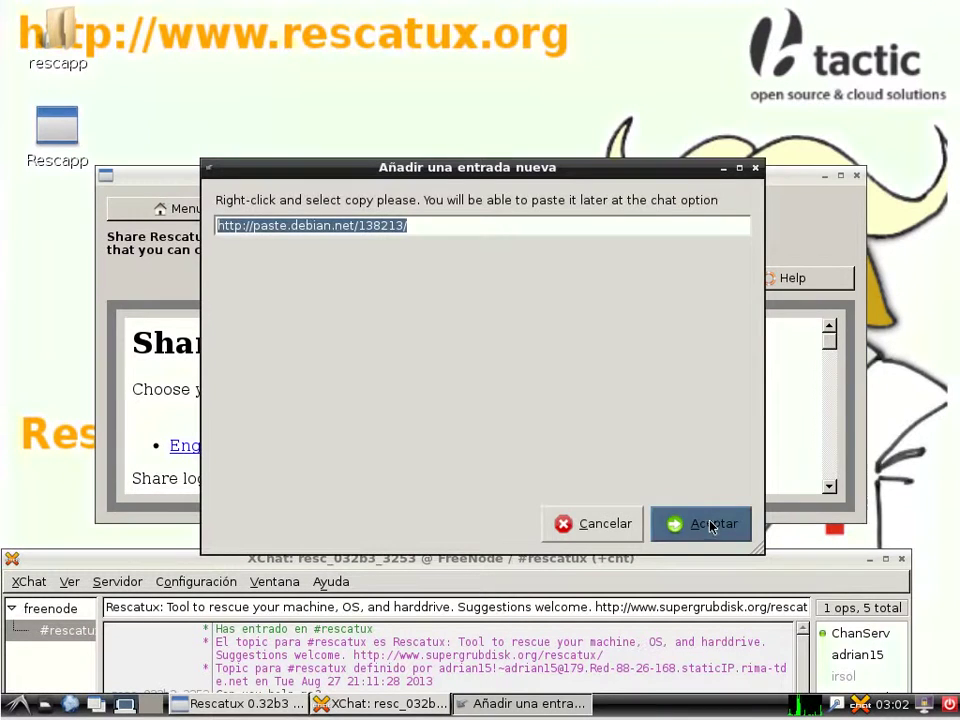
{"action": "right_click", "coordinate": [356, 225]}
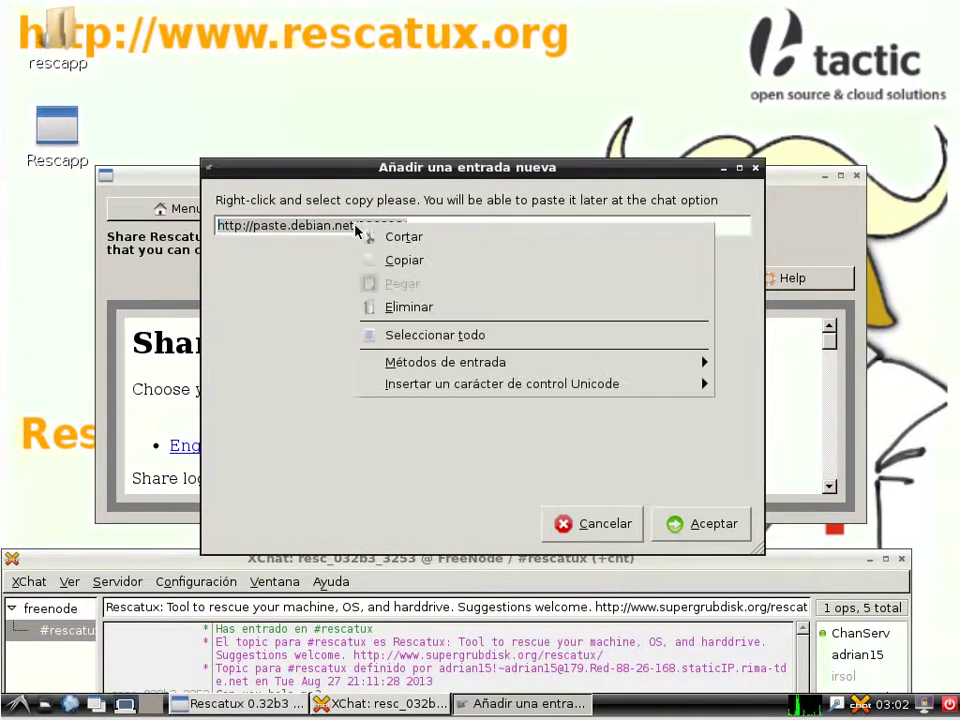
{"action": "left_click", "coordinate": [379, 262]}
{"action": "left_click", "coordinate": [232, 562]}
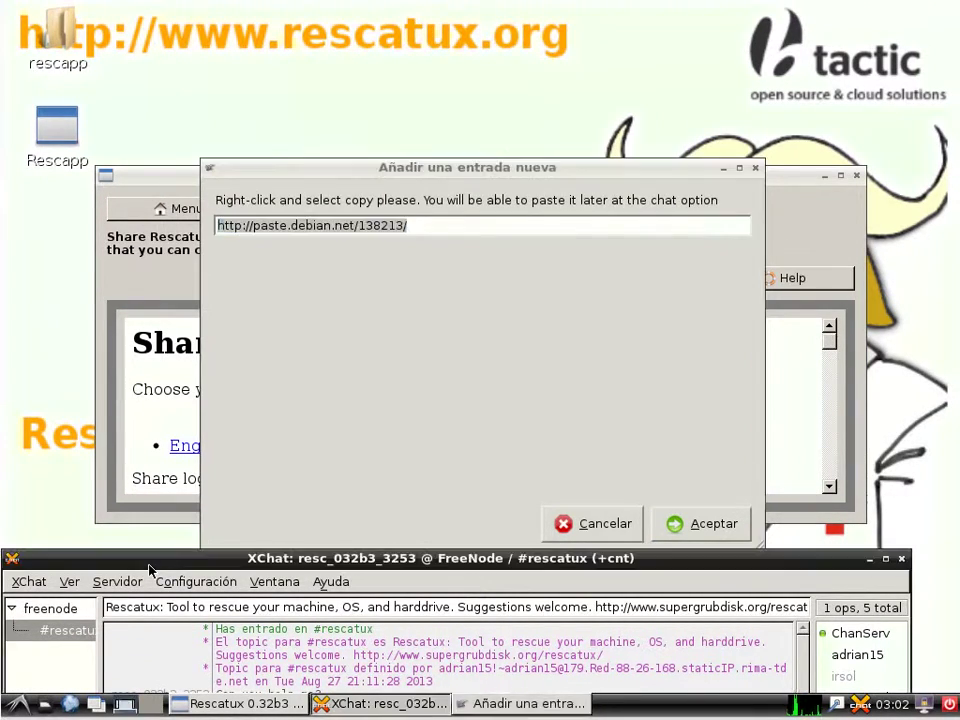
{"action": "left_click_drag", "start_coordinate": [232, 566], "coordinate": [235, 30]}
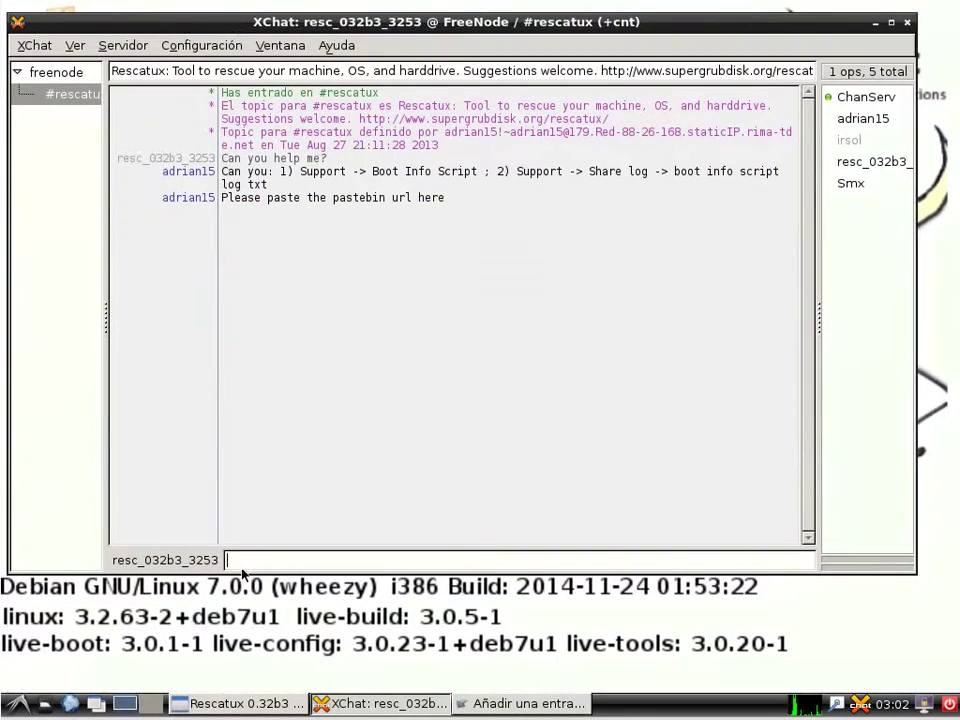
{"action": "right_click", "coordinate": [237, 560]}
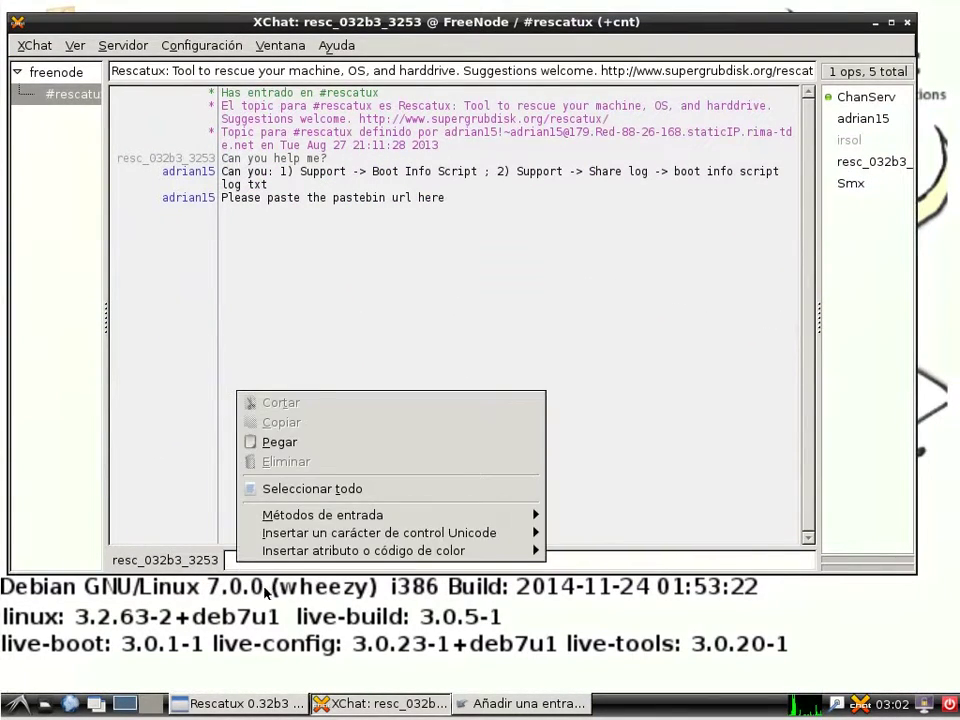
{"action": "left_click", "coordinate": [279, 442]}
{"action": "key", "text": "Return"}
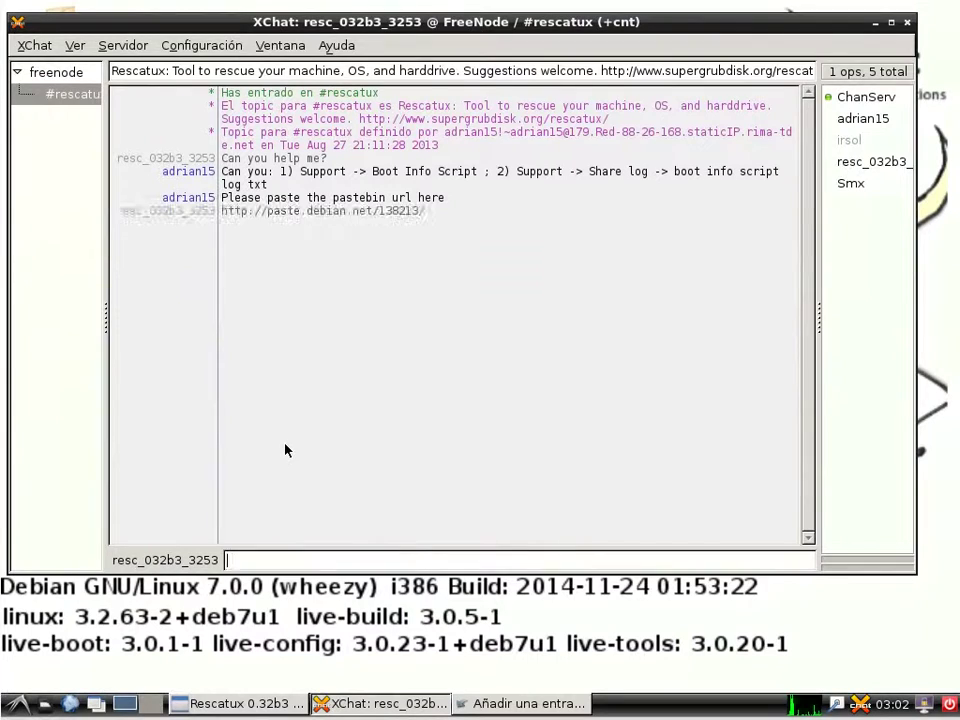
{"action": "left_click_drag", "start_coordinate": [381, 21], "coordinate": [405, 601]}
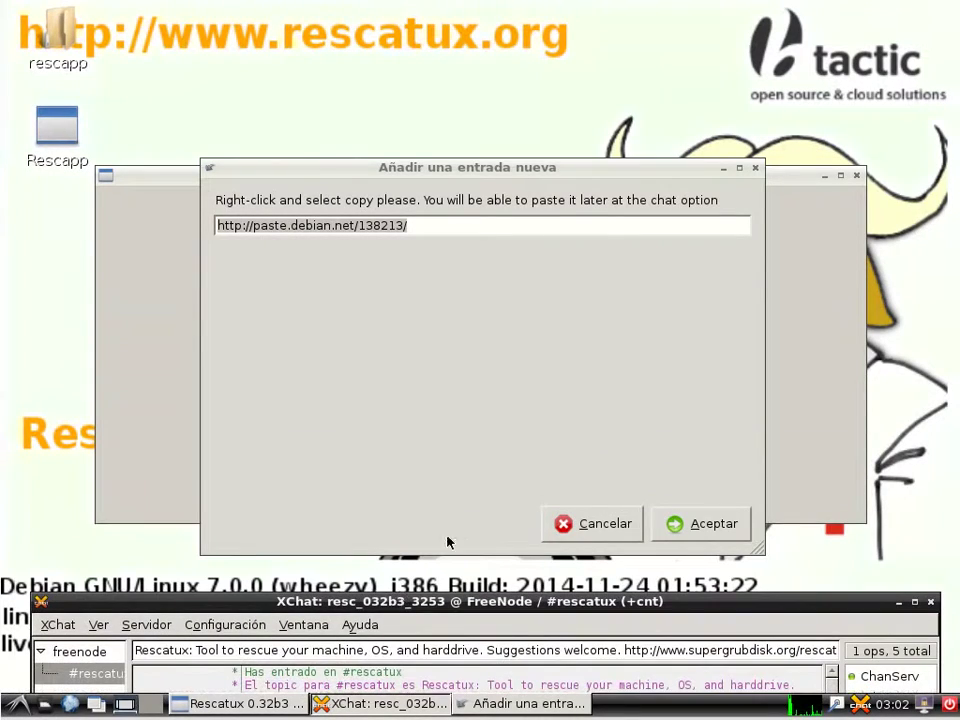
{"action": "left_click", "coordinate": [705, 523]}
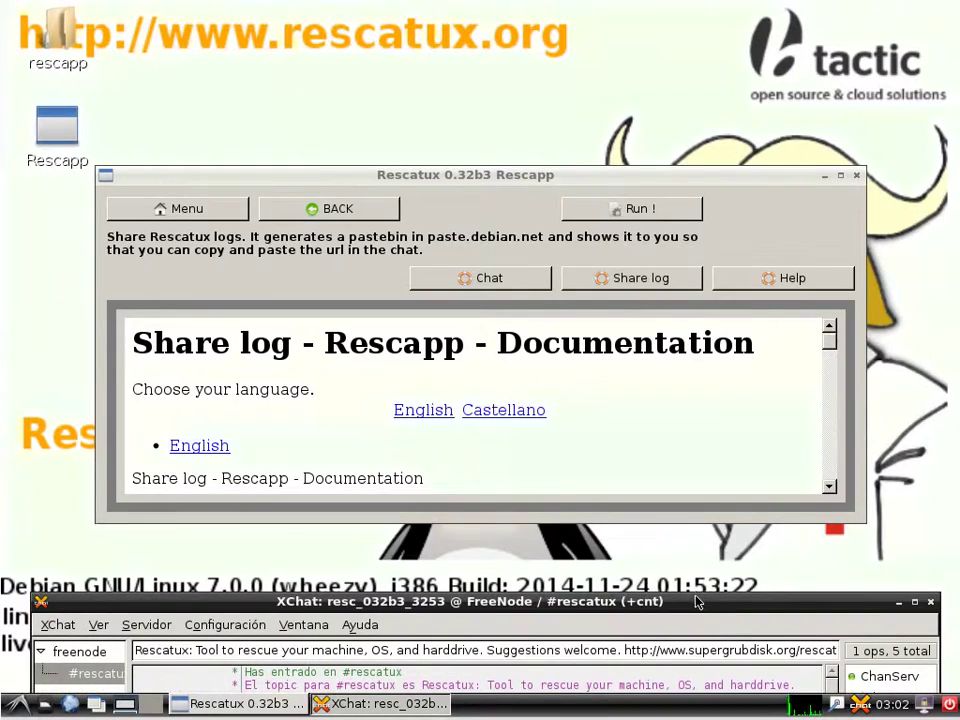
{"action": "left_click_drag", "start_coordinate": [693, 601], "coordinate": [686, 68]}
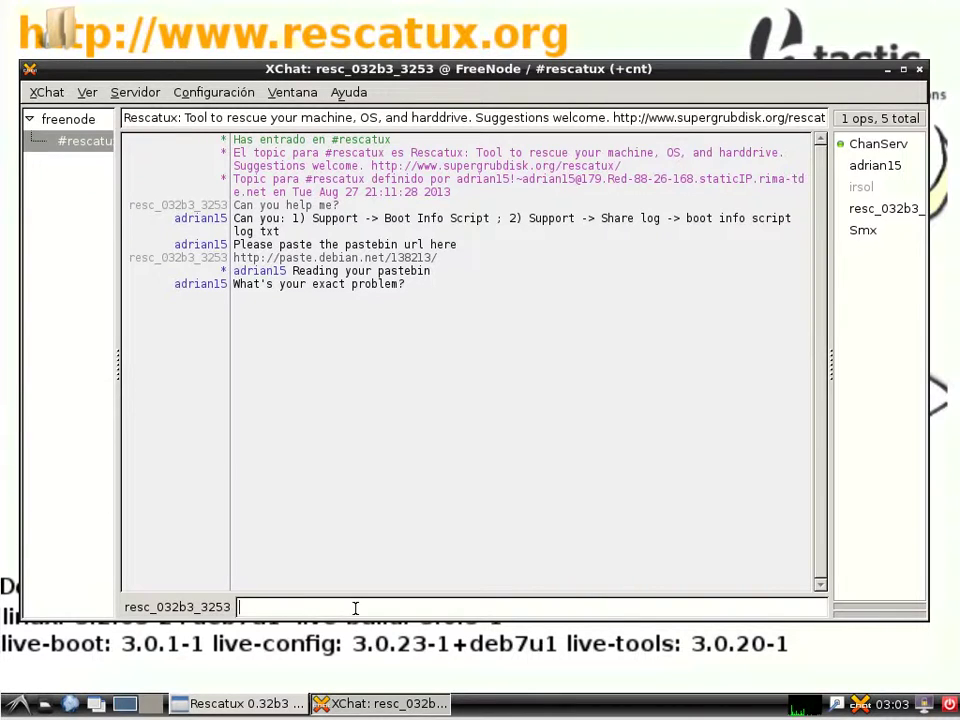
Tell #rescatux that 'Grub does not work'
{"action": "type", "text": "Grub"}
{"action": "type", "text": "s nto"}
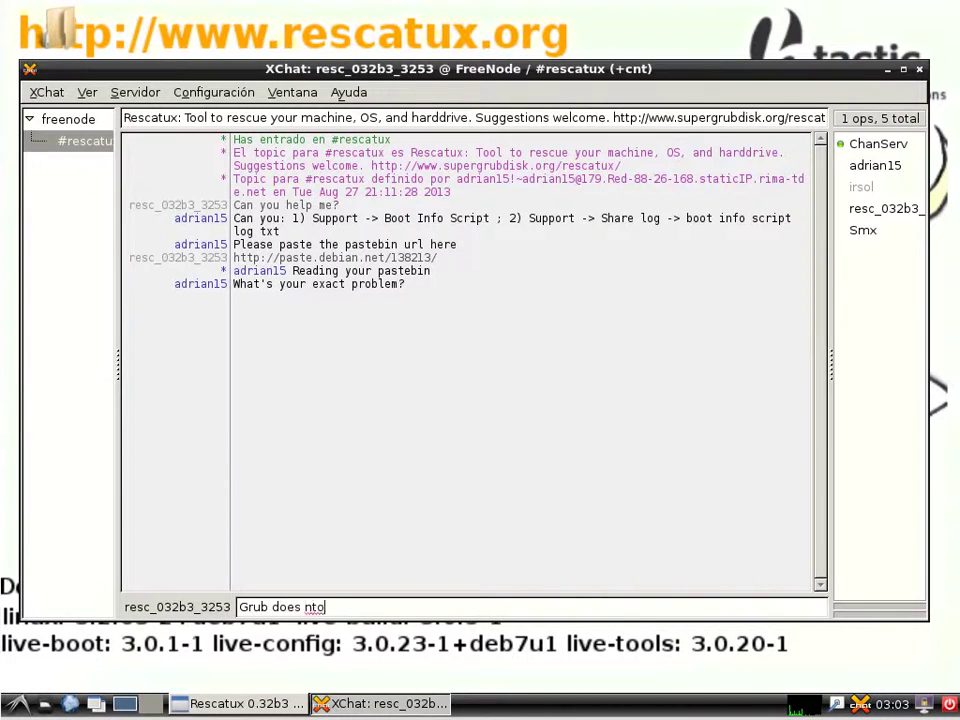
{"action": "key", "text": "BackSpace"}
{"action": "key", "text": "BackSpace"}
{"action": "type", "text": "ot work"}
{"action": "key", "text": "Return"}
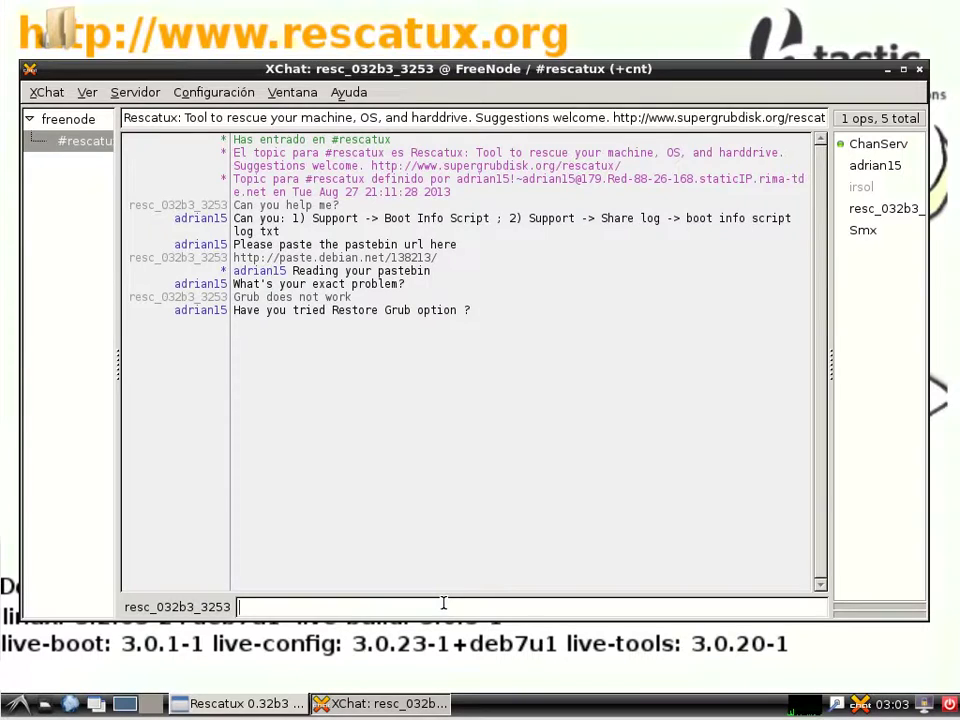
Reply 'No! Thank you. I will try it right now.' and 'Sorry again for not thinking about it.'
{"action": "type", "text": "No! Thank you. I will try it right now."}
{"action": "key", "text": "Return"}
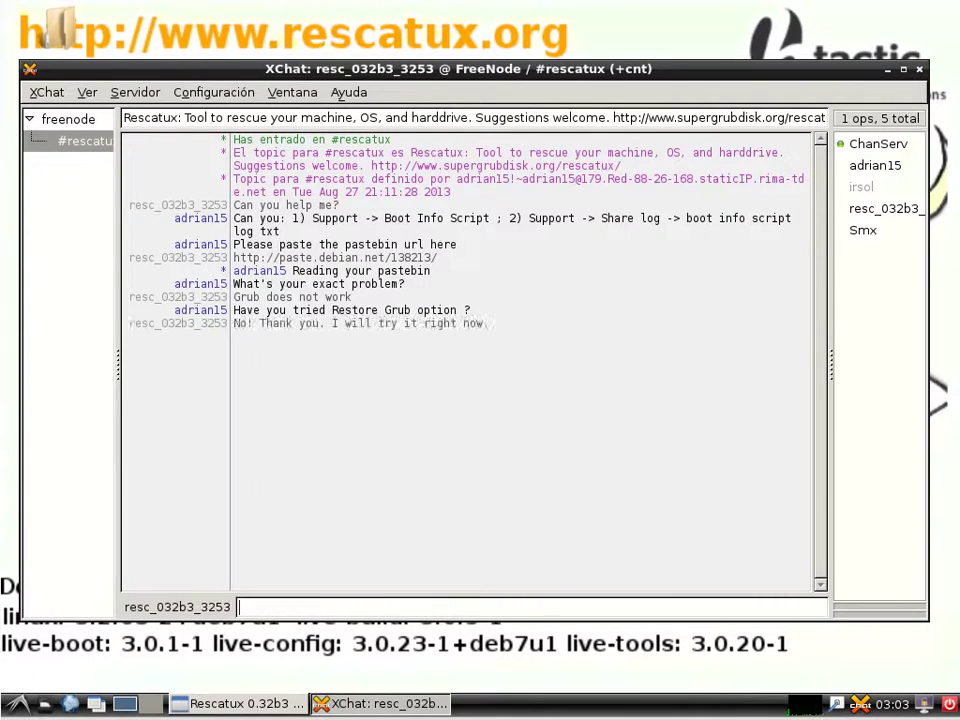
{"action": "type", "text": "Sorry again for not thinking about it."}
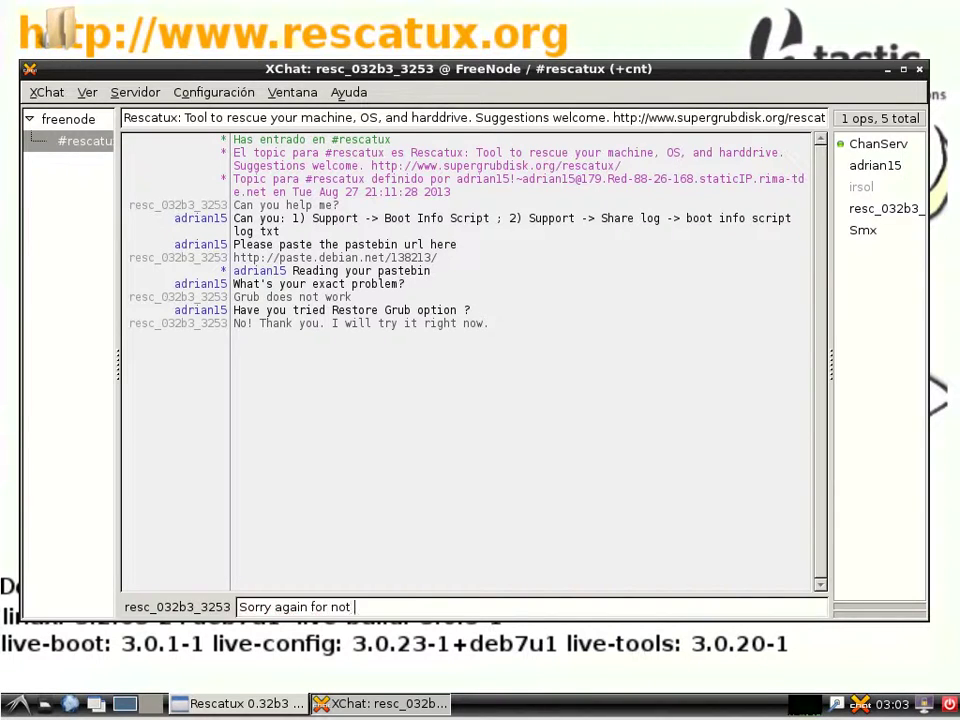
{"action": "key", "text": "Return"}
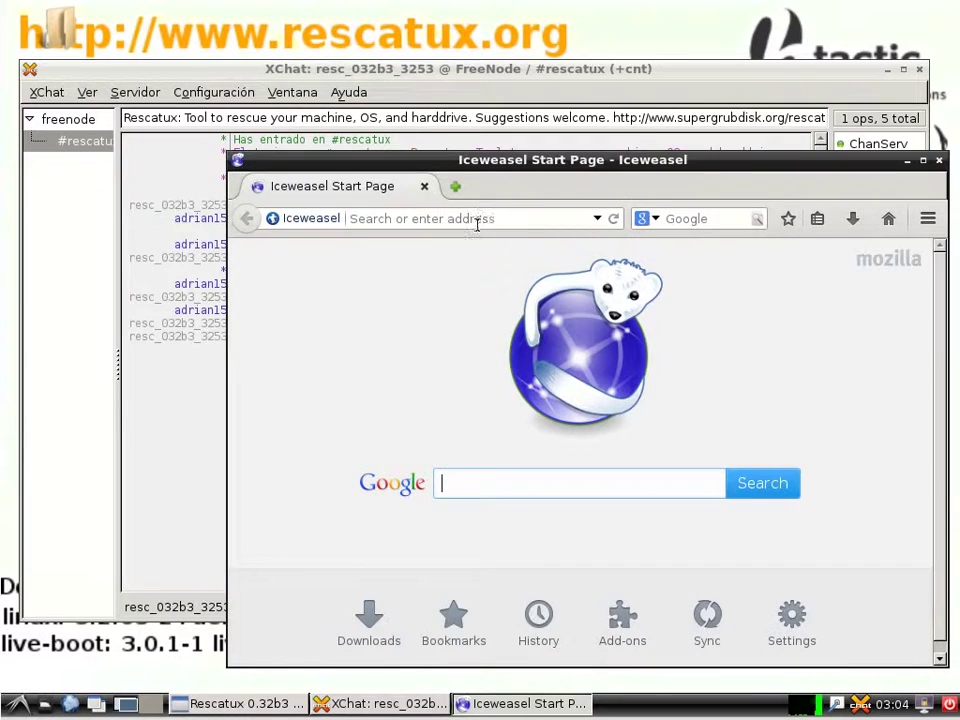
Copy the pastebin link from XChat and open it in Iceweasel's address bar
{"action": "left_click", "coordinate": [482, 219]}
{"action": "right_click", "coordinate": [482, 221]}
{"action": "left_click", "coordinate": [180, 257]}
{"action": "right_click", "coordinate": [390, 258]}
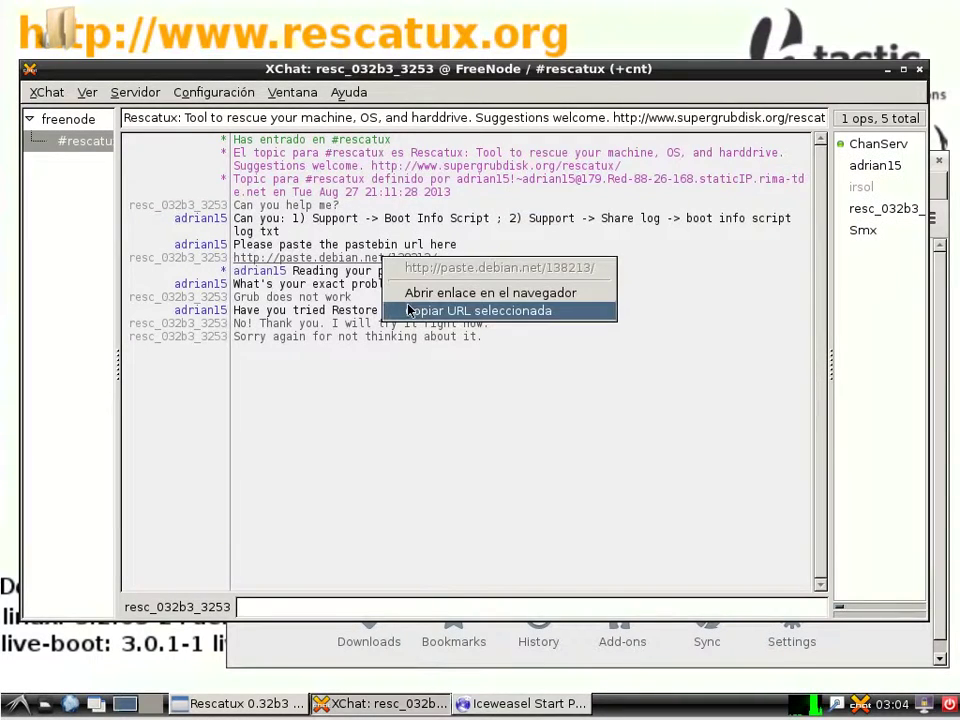
{"action": "left_click", "coordinate": [414, 313]}
{"action": "left_click", "coordinate": [520, 704]}
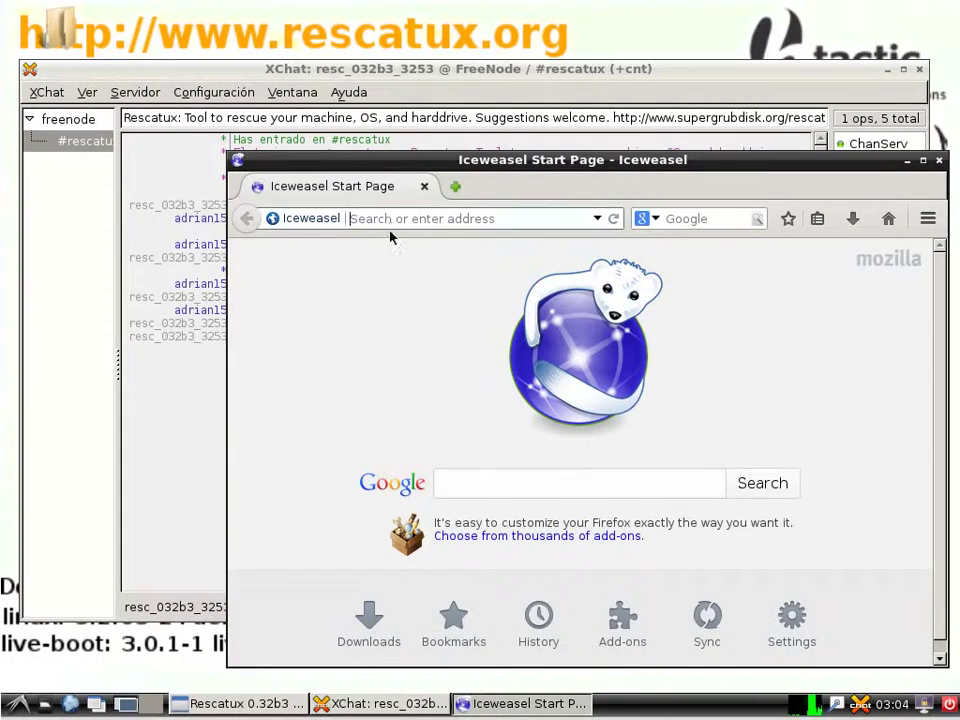
{"action": "right_click", "coordinate": [392, 218]}
{"action": "left_click", "coordinate": [452, 310]}
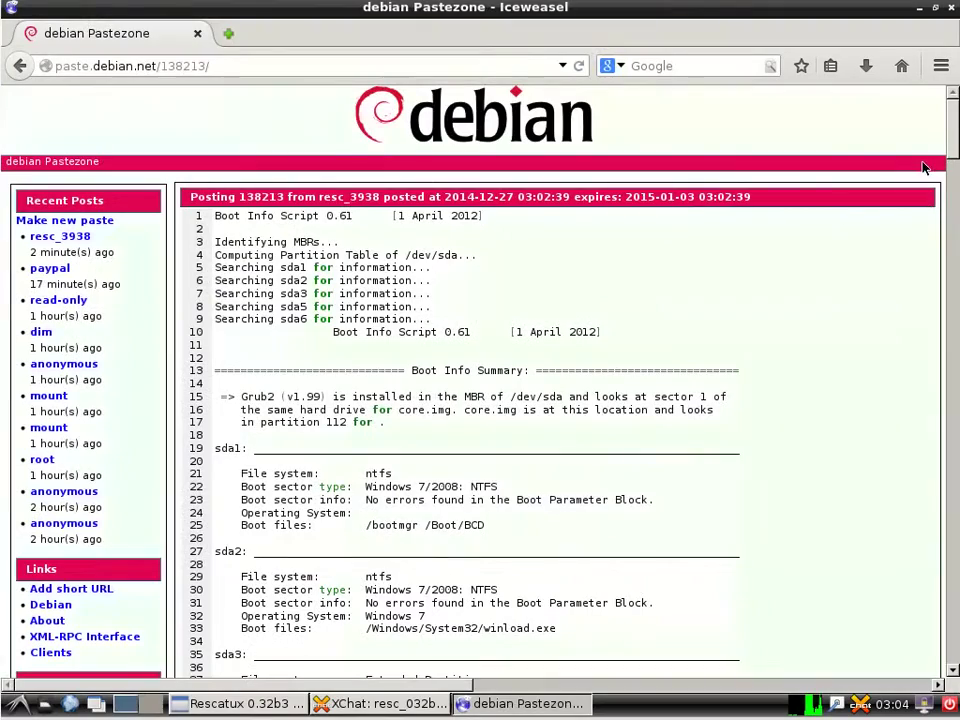
Scroll through the boot info log paste 138213, then close Iceweasel
{"action": "left_click_drag", "start_coordinate": [948, 163], "coordinate": [946, 662]}
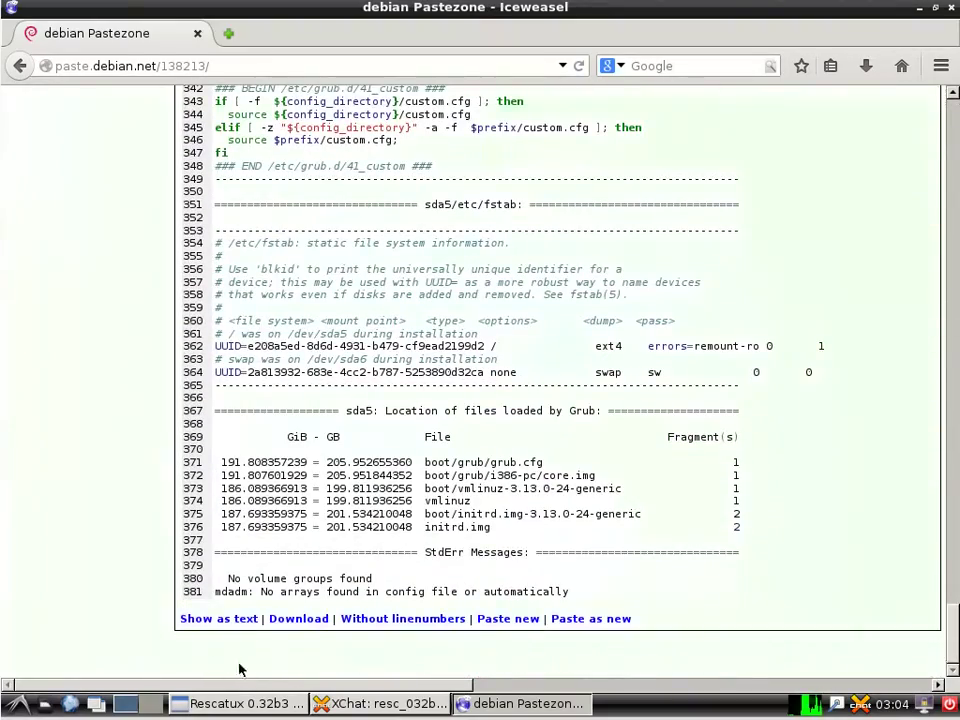
{"action": "left_click_drag", "start_coordinate": [285, 684], "coordinate": [383, 684]}
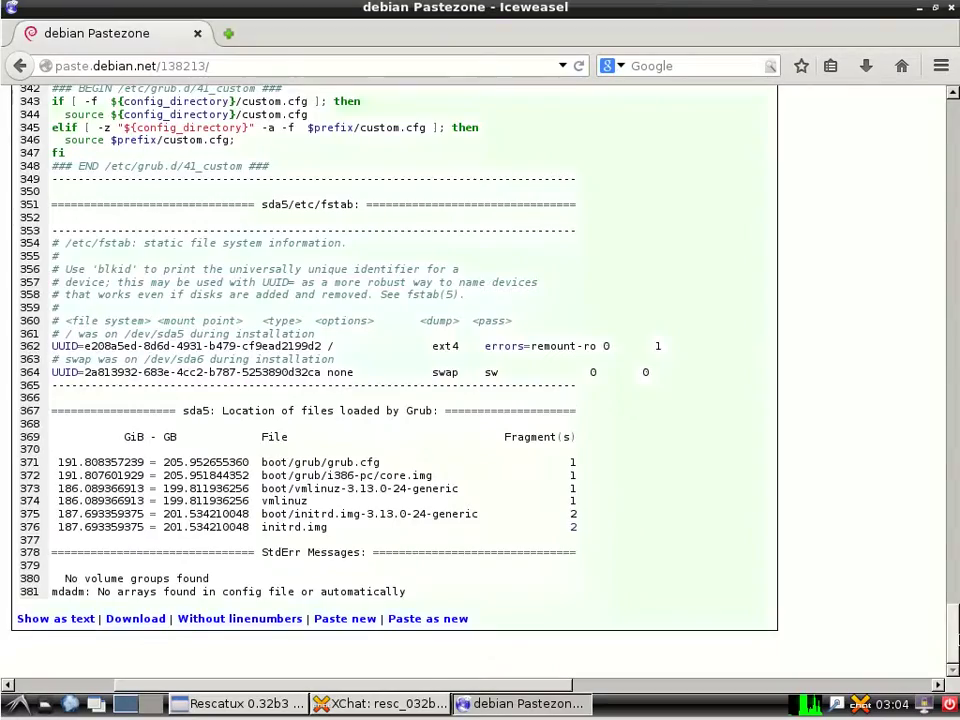
{"action": "left_click_drag", "start_coordinate": [950, 629], "coordinate": [943, 118]}
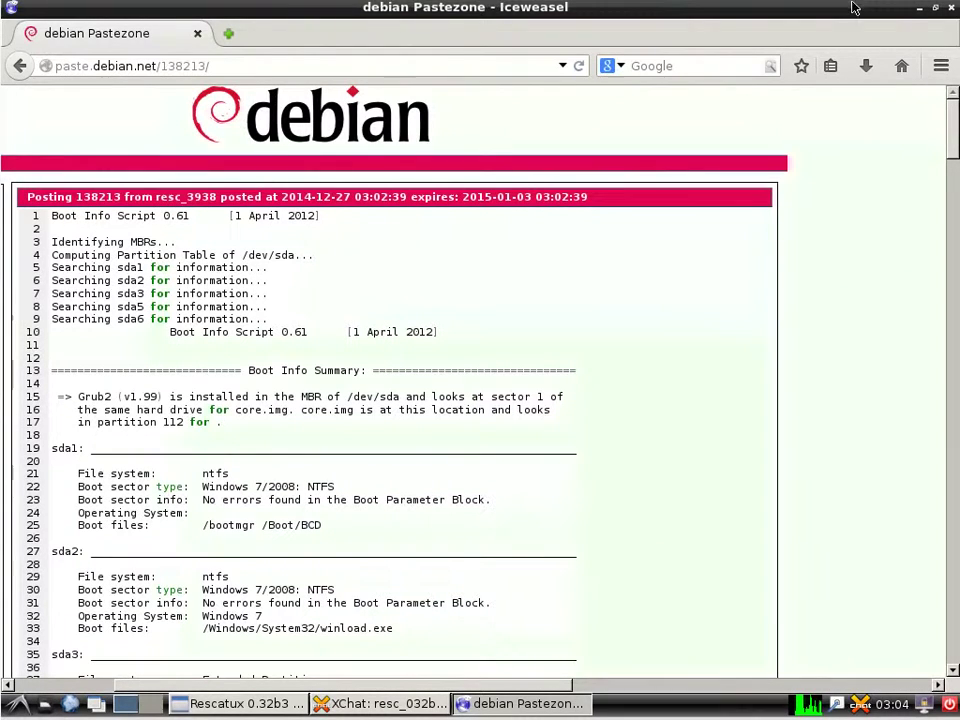
{"action": "left_click", "coordinate": [951, 8]}
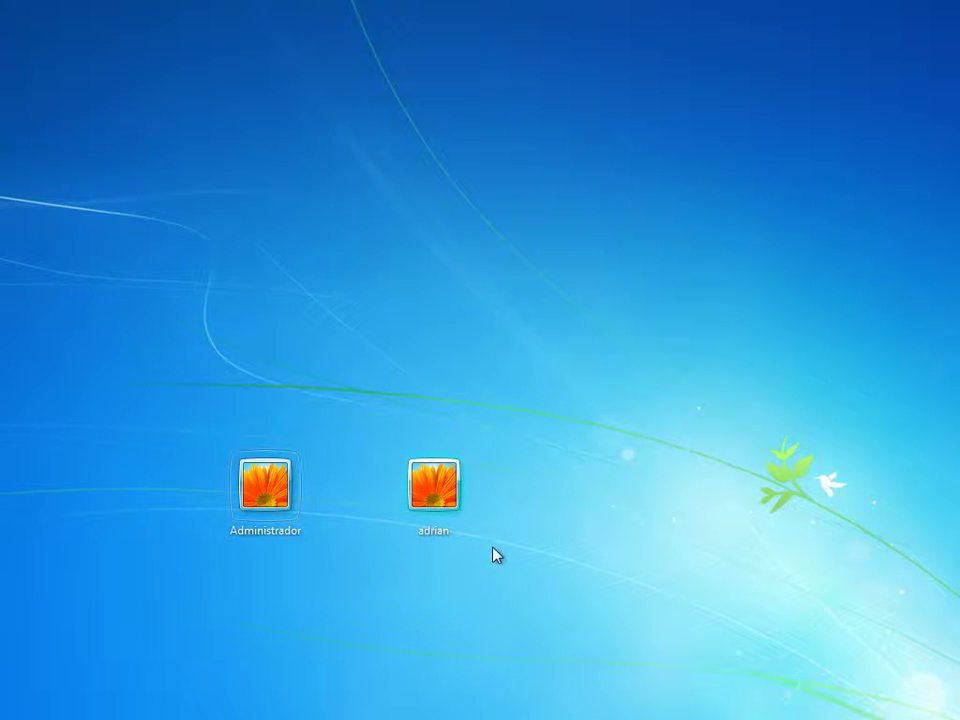
Log in to Windows 7 through the second user tile
{"action": "left_click", "coordinate": [446, 495]}
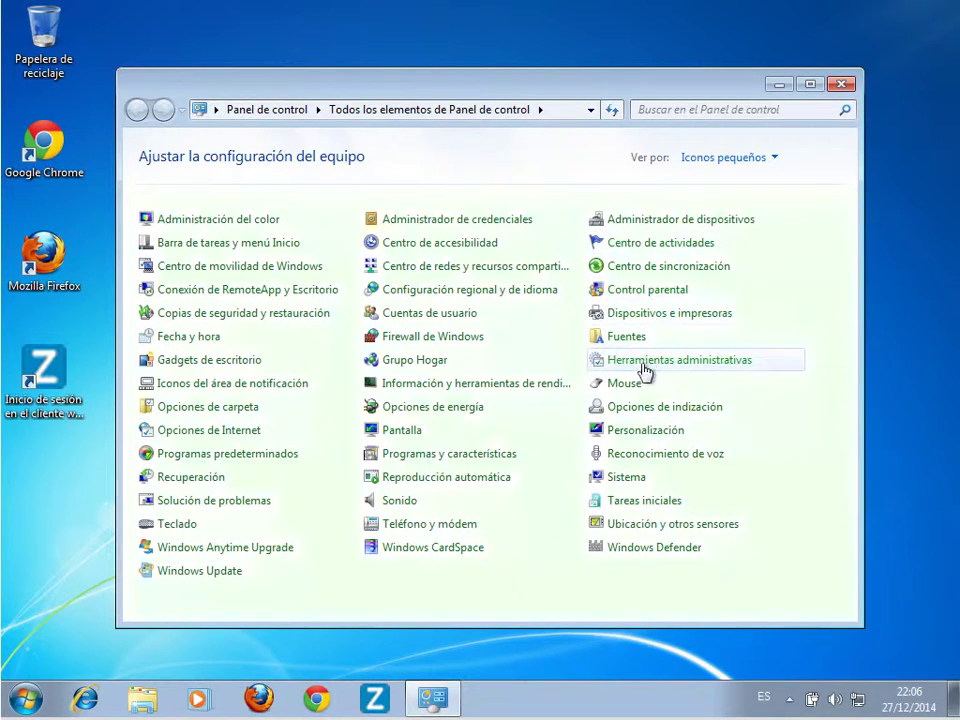
Open Establecer contraseña for the standard user under Computer Management's Local Users, accepting the warning
{"action": "left_click", "coordinate": [637, 366]}
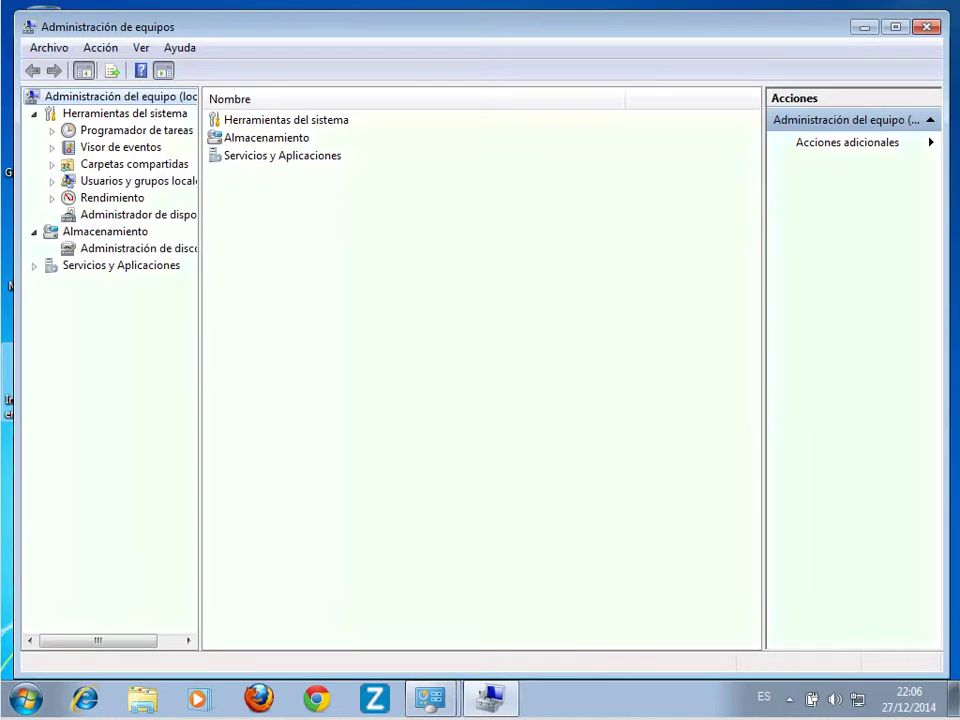
{"action": "left_click", "coordinate": [147, 186]}
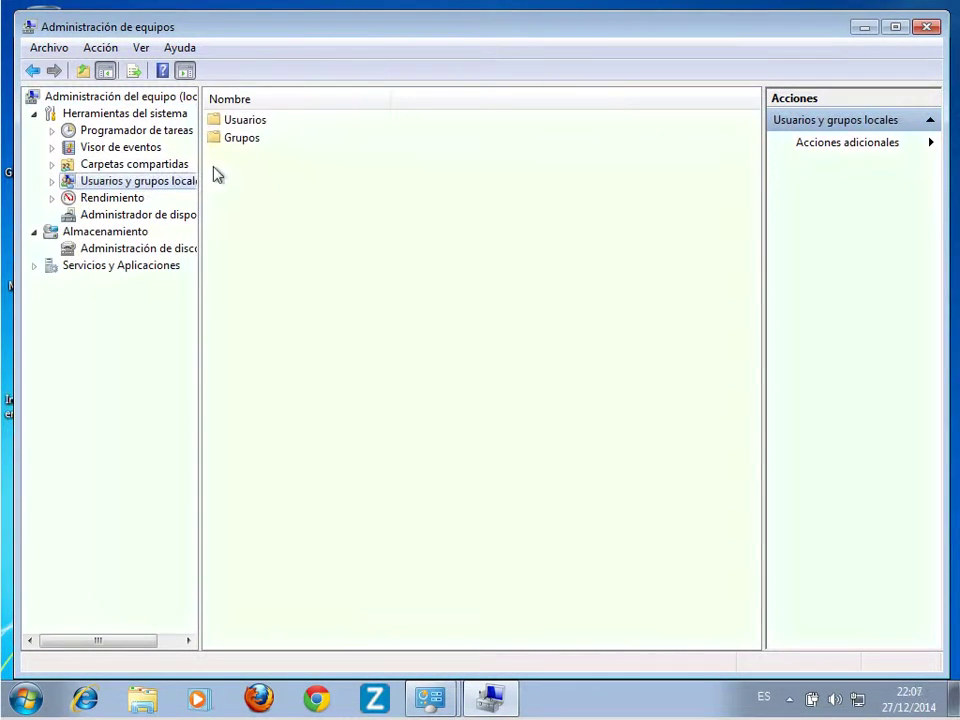
{"action": "double_click", "coordinate": [245, 121]}
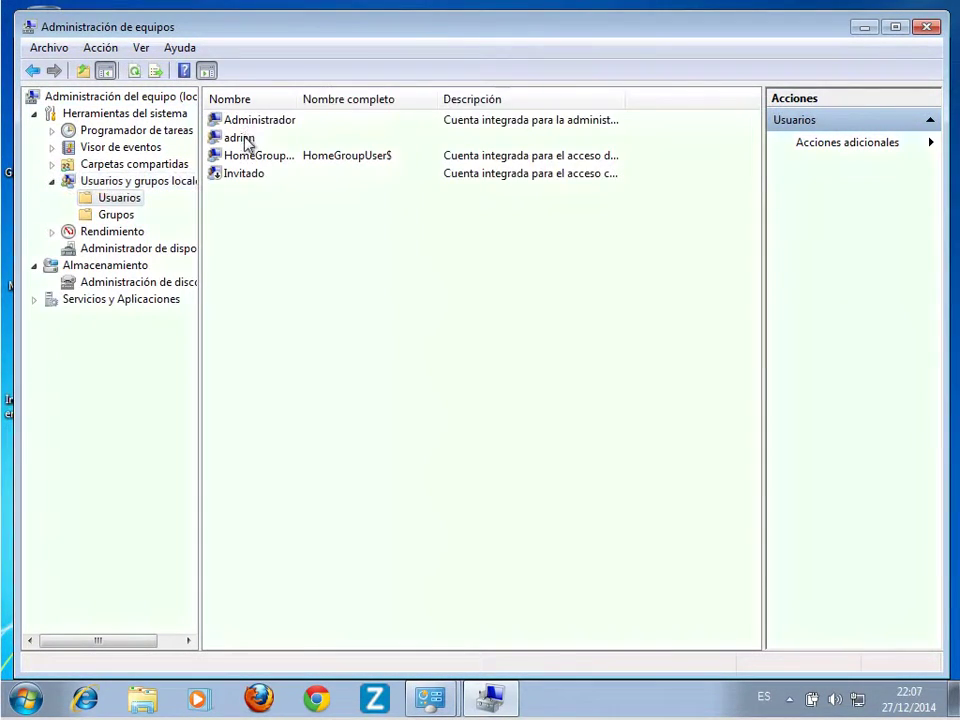
{"action": "left_click", "coordinate": [249, 140]}
{"action": "right_click", "coordinate": [247, 139]}
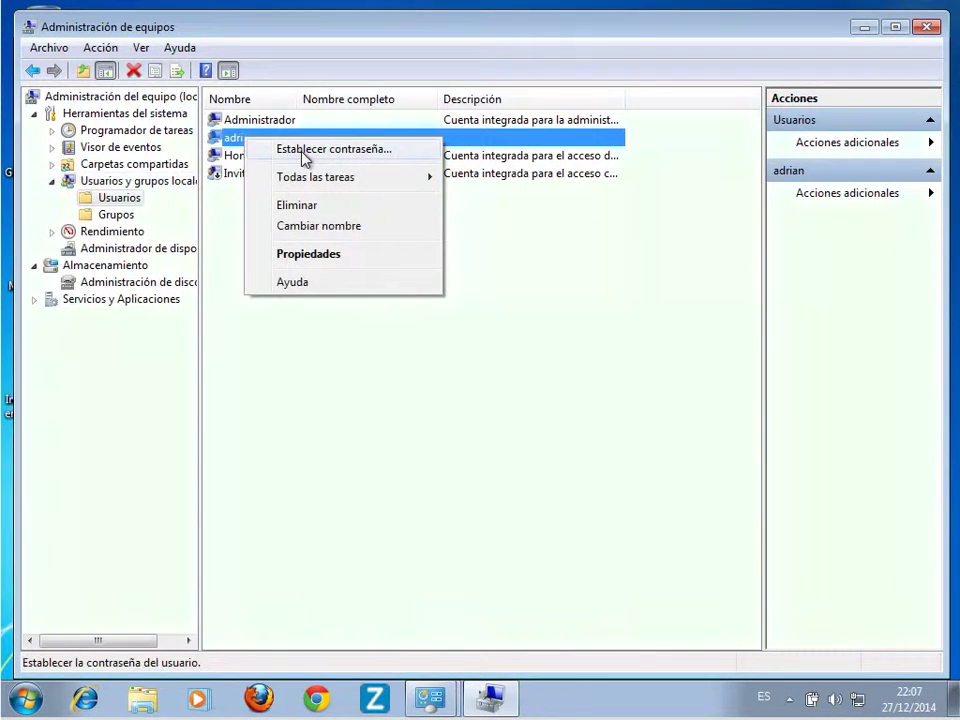
{"action": "left_click", "coordinate": [305, 151]}
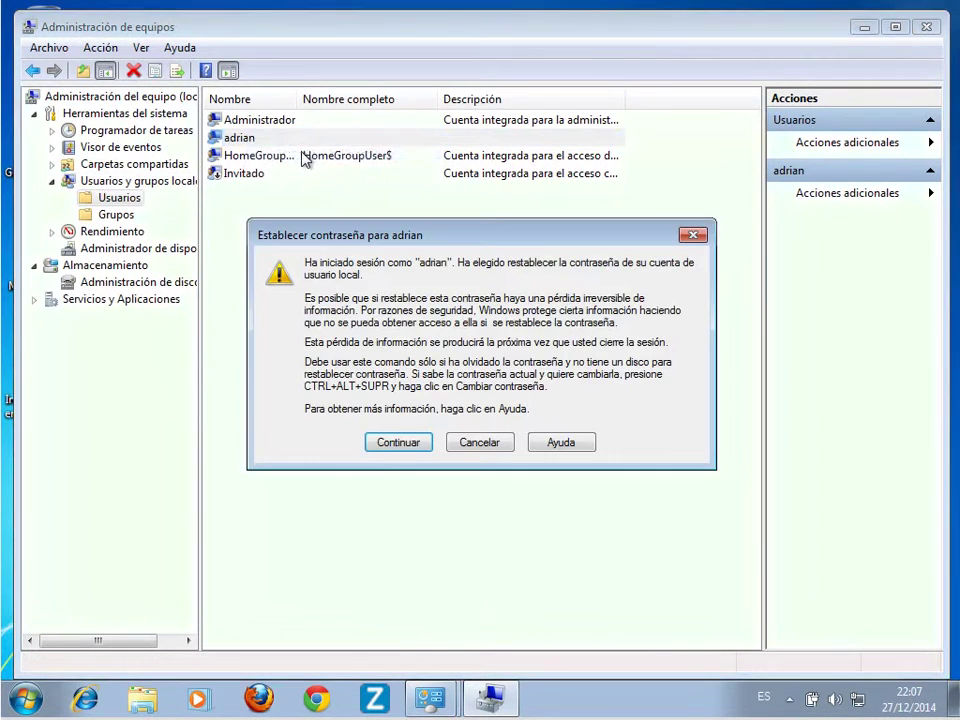
{"action": "left_click", "coordinate": [400, 445]}
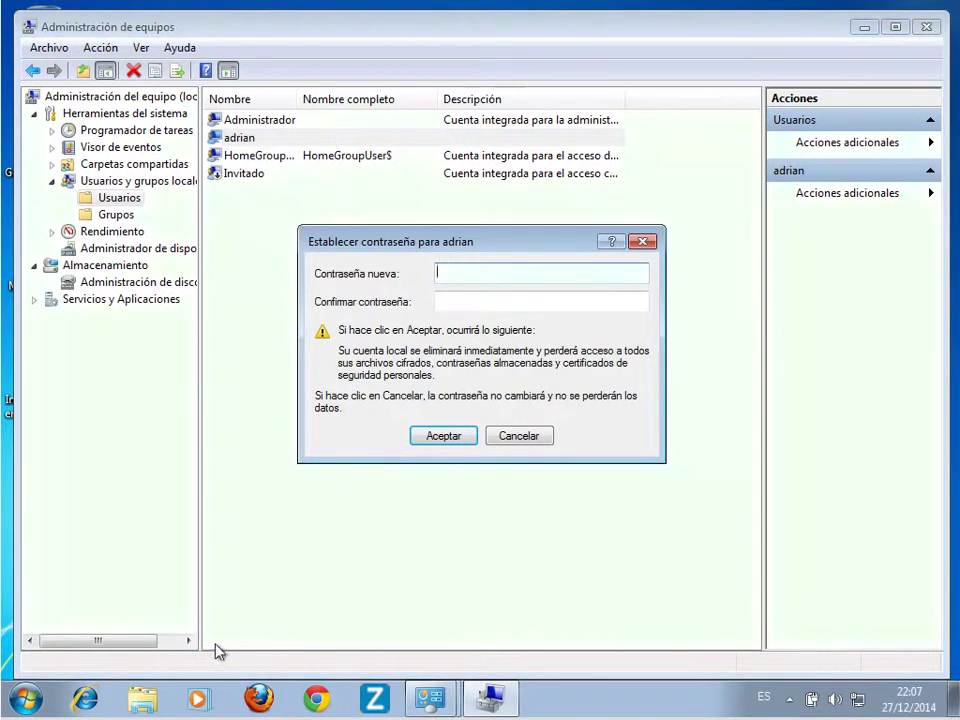
{"action": "key", "text": "alt+Tab"}
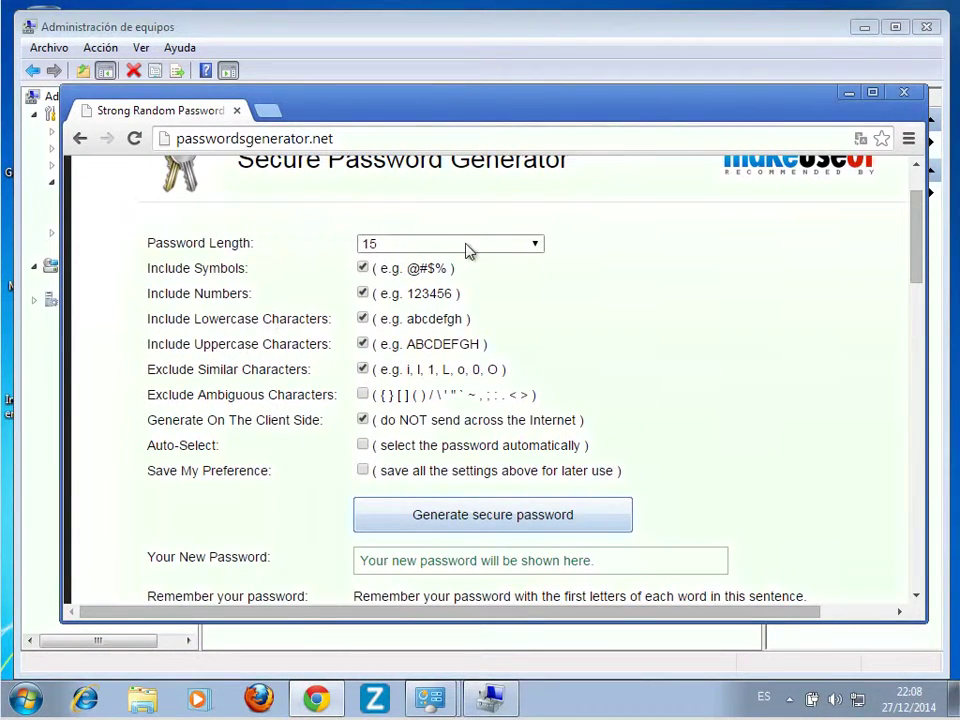
Generate a 15-character password without symbols on passwordsgenerator.net and copy it
{"action": "left_click", "coordinate": [570, 522]}
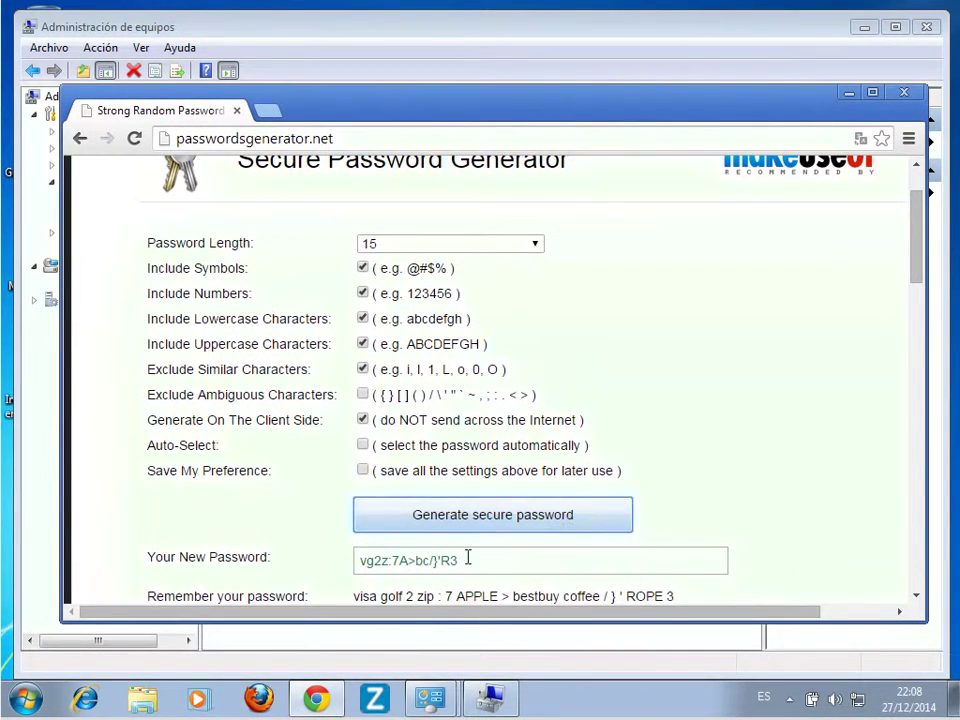
{"action": "left_click", "coordinate": [362, 268]}
{"action": "left_click", "coordinate": [565, 513]}
{"action": "double_click", "coordinate": [553, 561]}
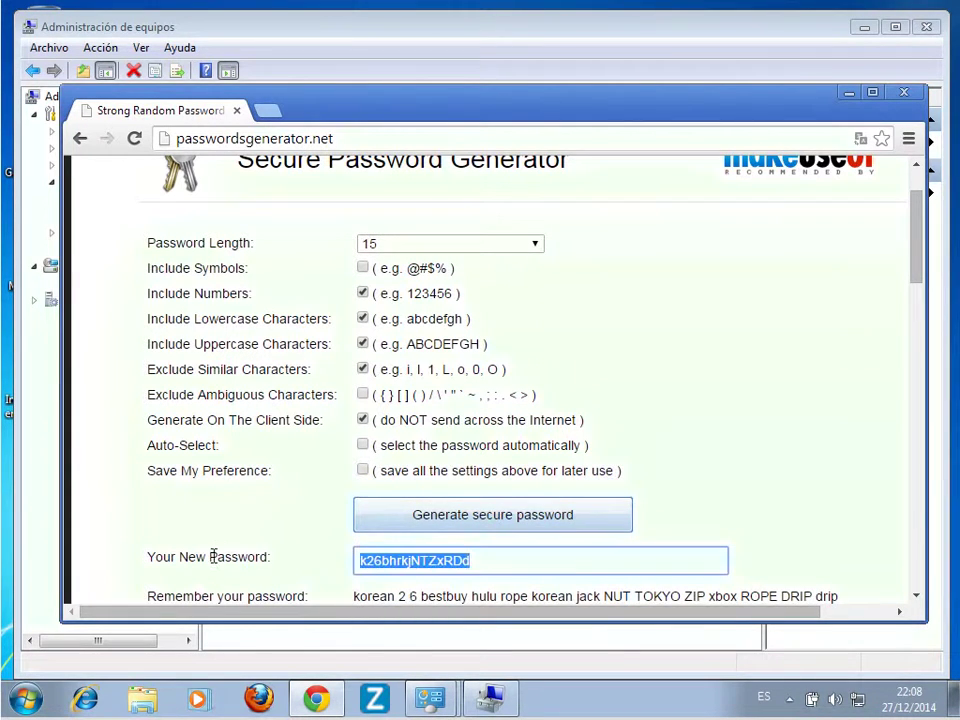
{"action": "right_click", "coordinate": [420, 563]}
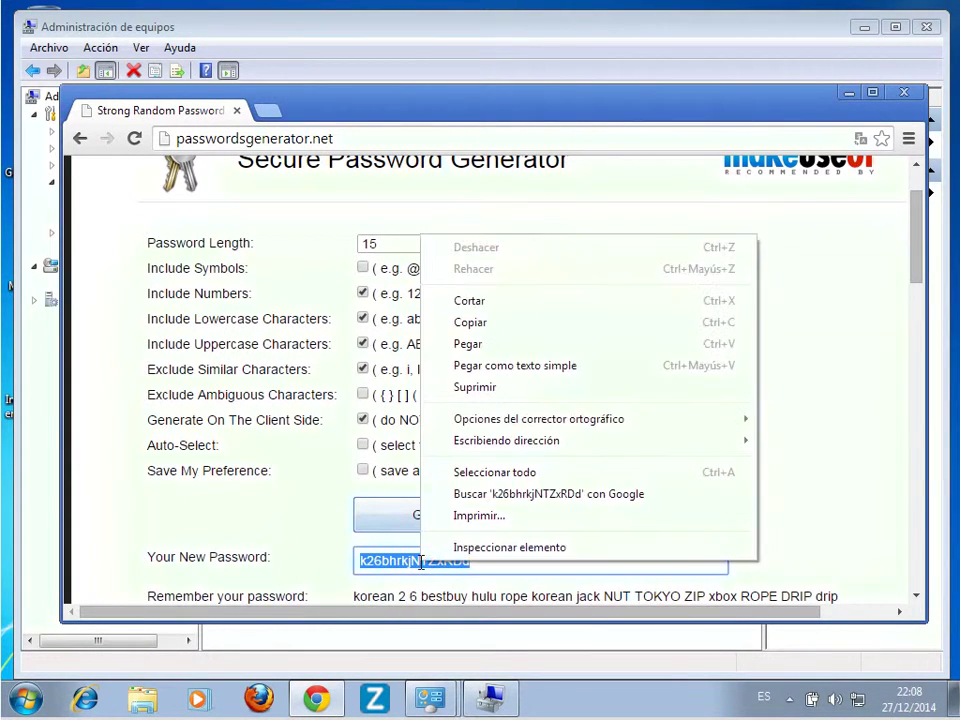
{"action": "left_click", "coordinate": [530, 324]}
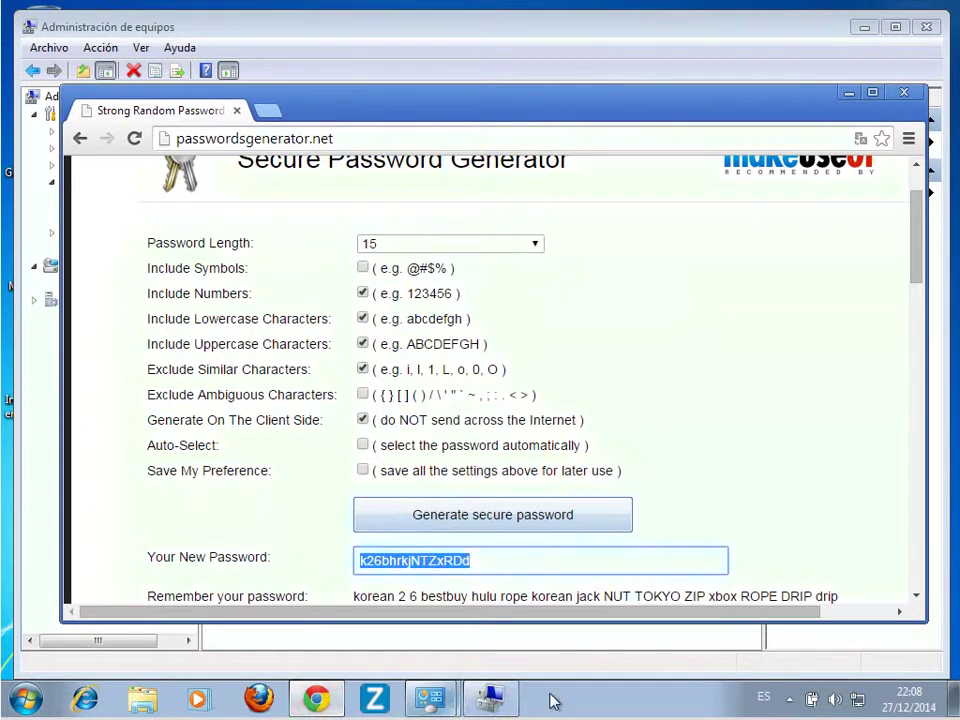
{"action": "left_click", "coordinate": [849, 93]}
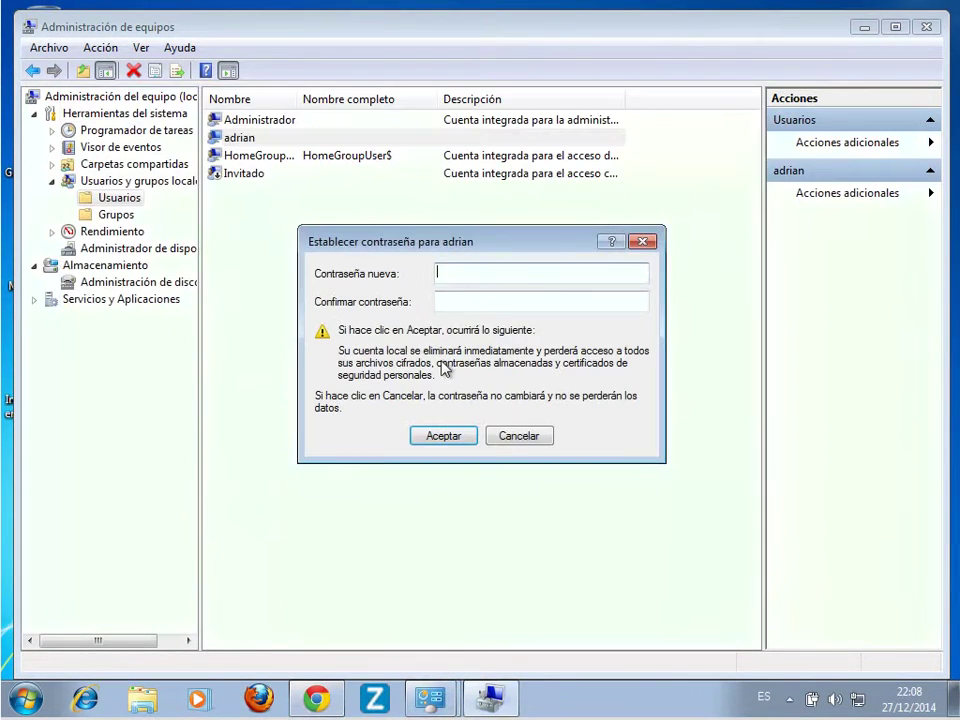
Paste the generated password into both password fields, apply it, and log off Windows
{"action": "right_click", "coordinate": [476, 271]}
{"action": "left_click", "coordinate": [510, 349]}
{"action": "right_click", "coordinate": [489, 301]}
{"action": "left_click", "coordinate": [535, 385]}
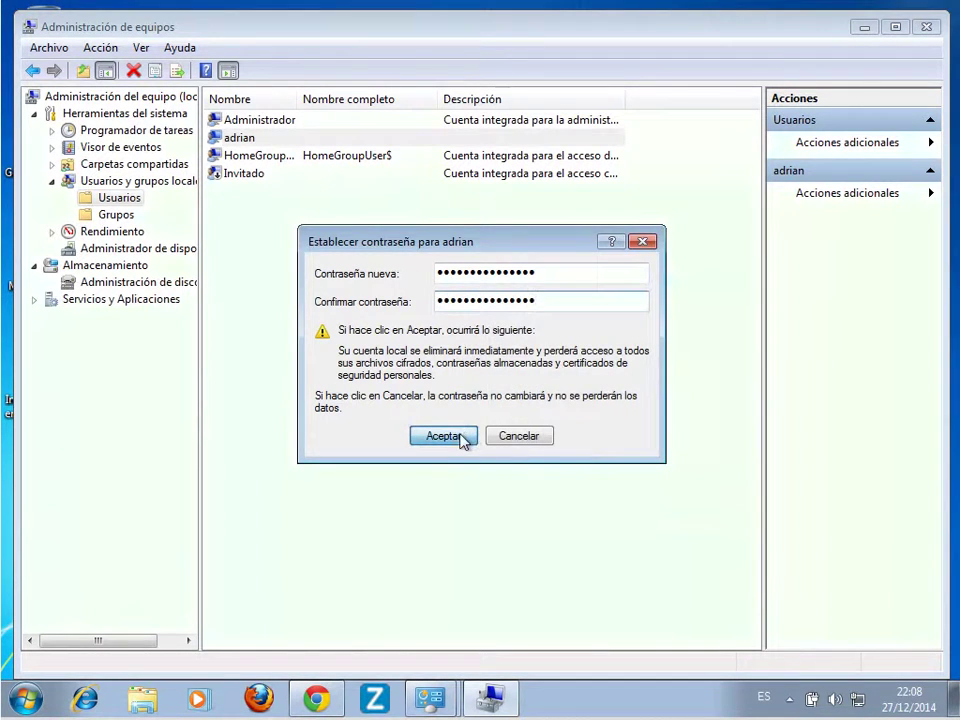
{"action": "left_click", "coordinate": [463, 439]}
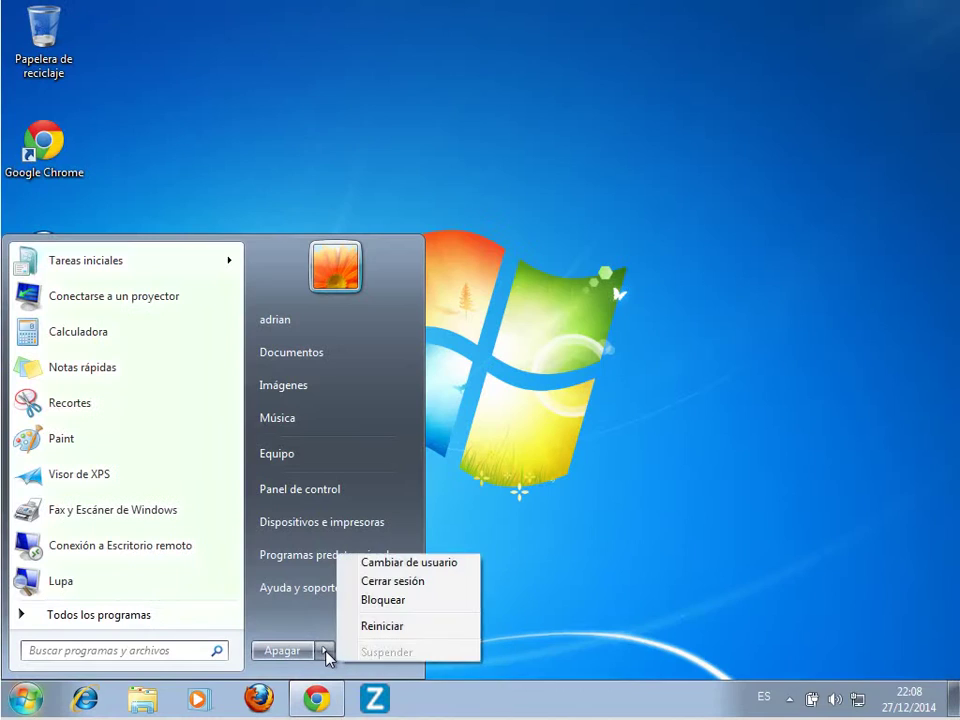
{"action": "left_click", "coordinate": [438, 586]}
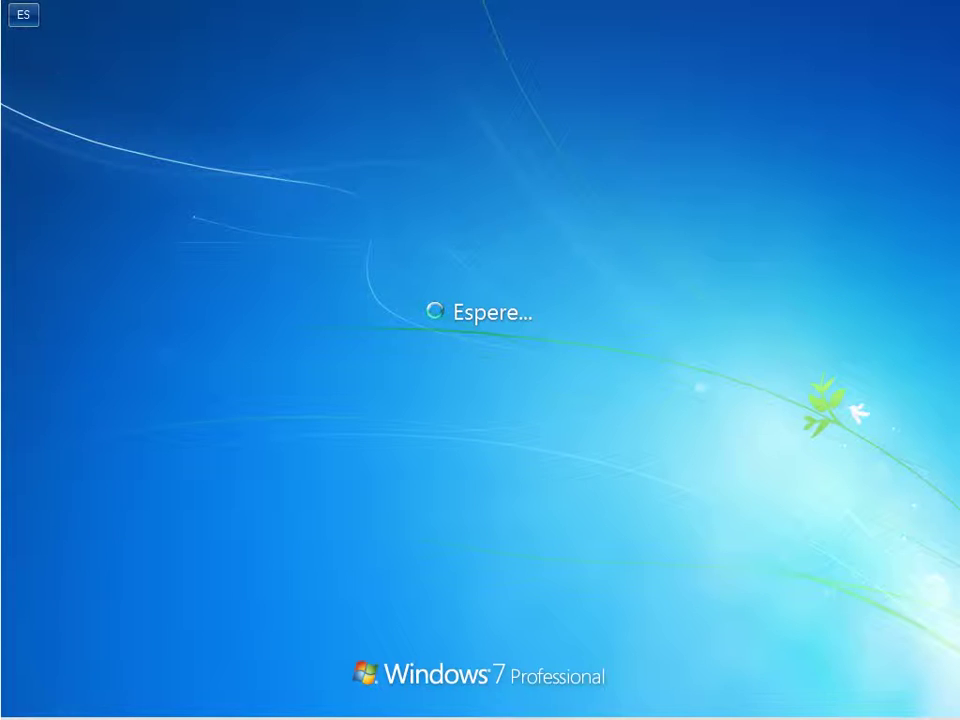
Try signing in as the user with the old password and dismiss the incorrect-password error
{"action": "left_click", "coordinate": [571, 441]}
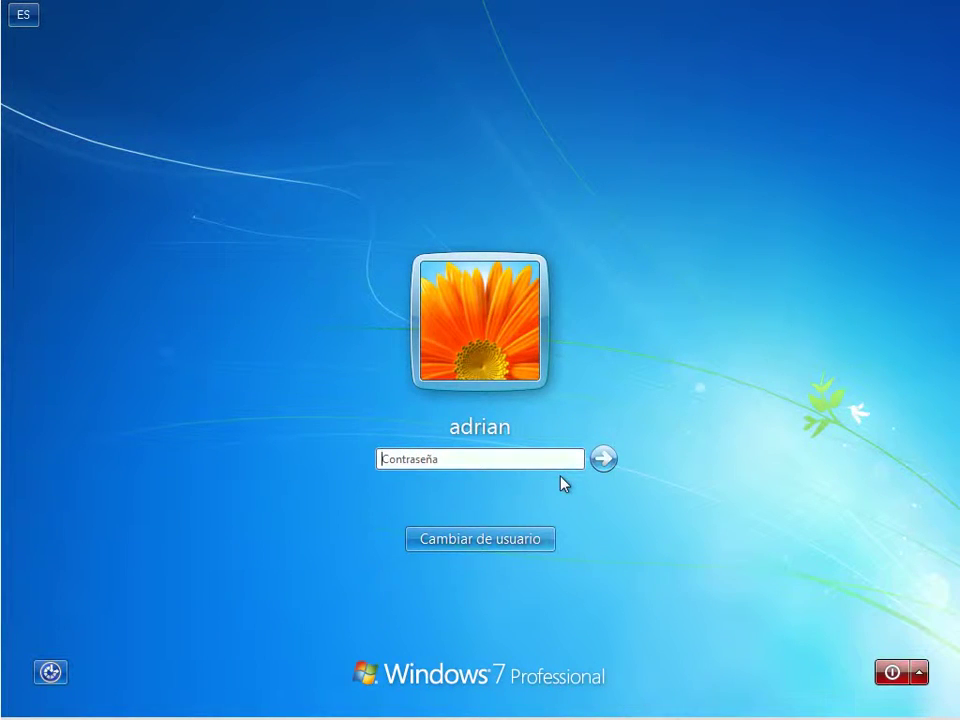
{"action": "type", "text": "••••••••••••"}
{"action": "key", "text": "Return"}
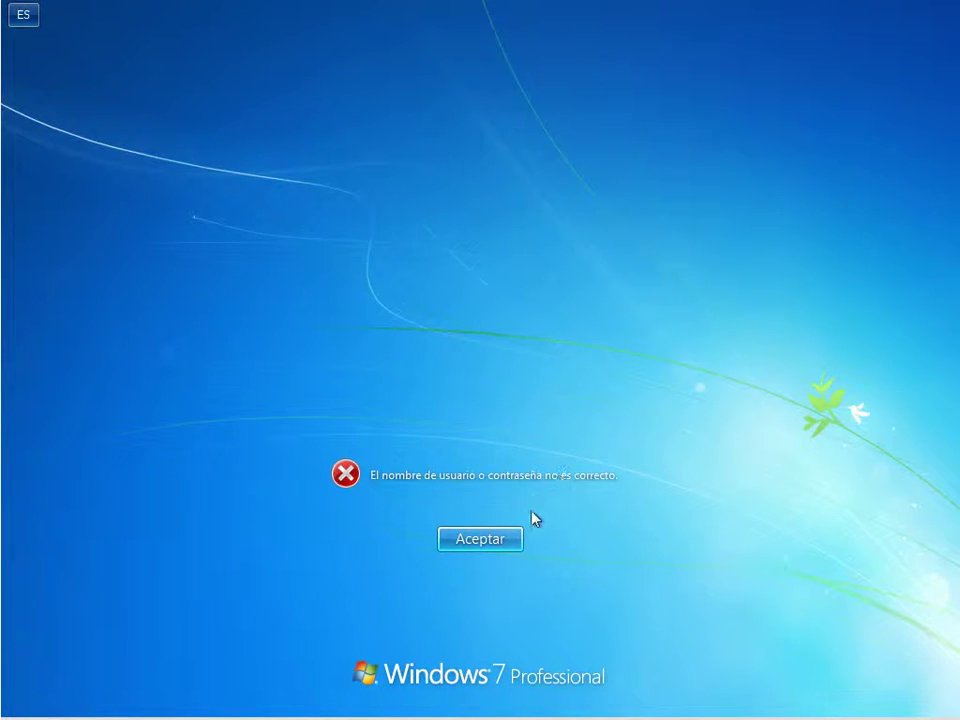
{"action": "left_click", "coordinate": [480, 539]}
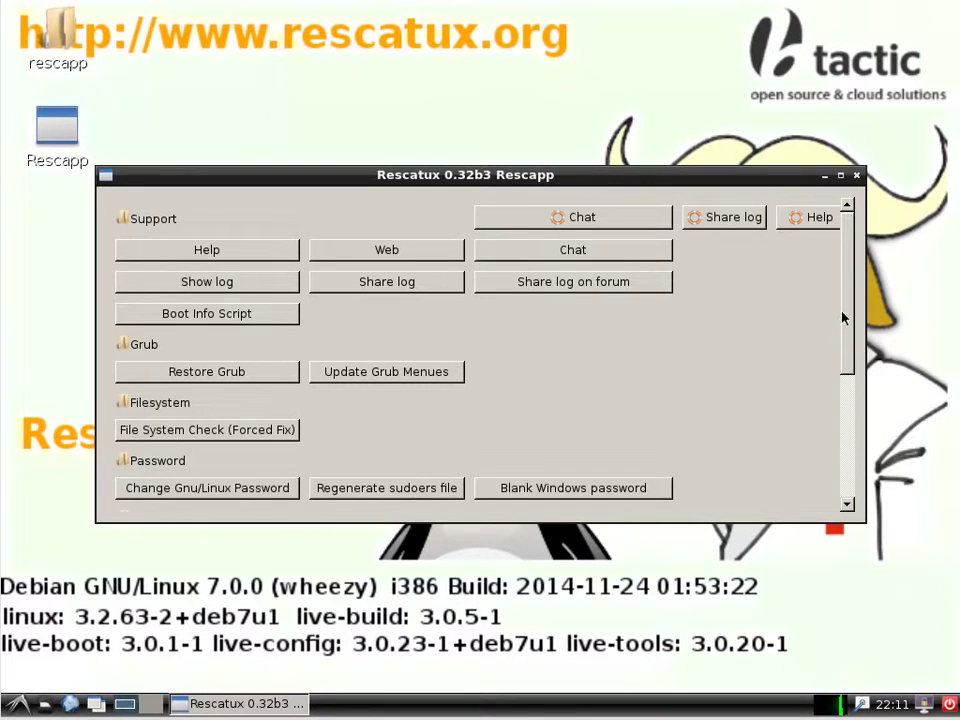
Scroll Rescapp's menu down to show Blank Windows password, Unlock Windows user and Expert Tools
{"action": "left_click_drag", "start_coordinate": [846, 311], "coordinate": [857, 439]}
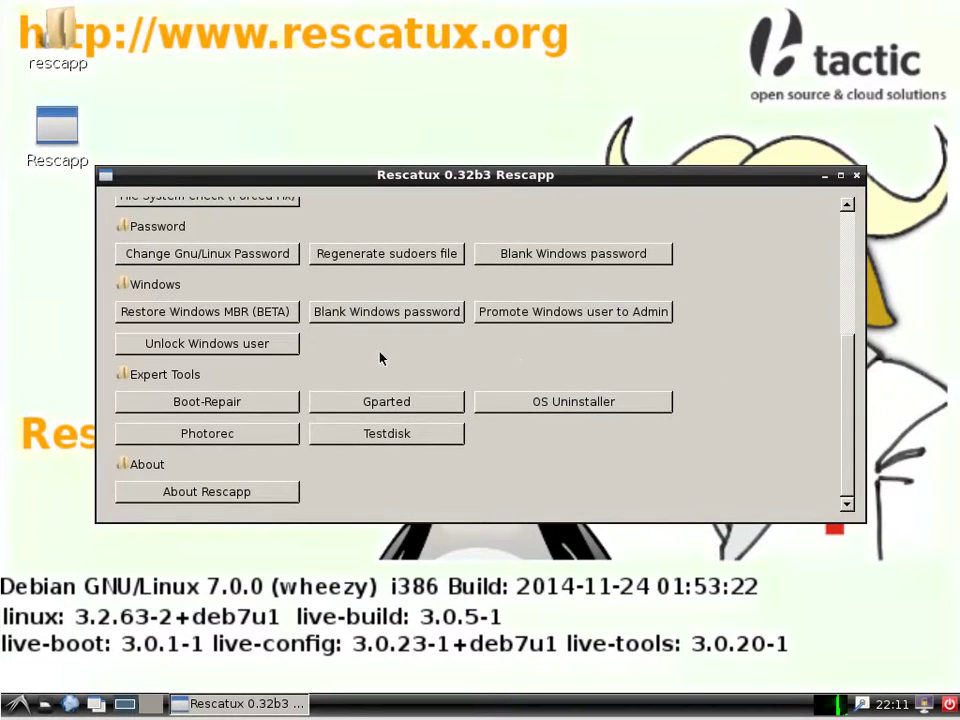
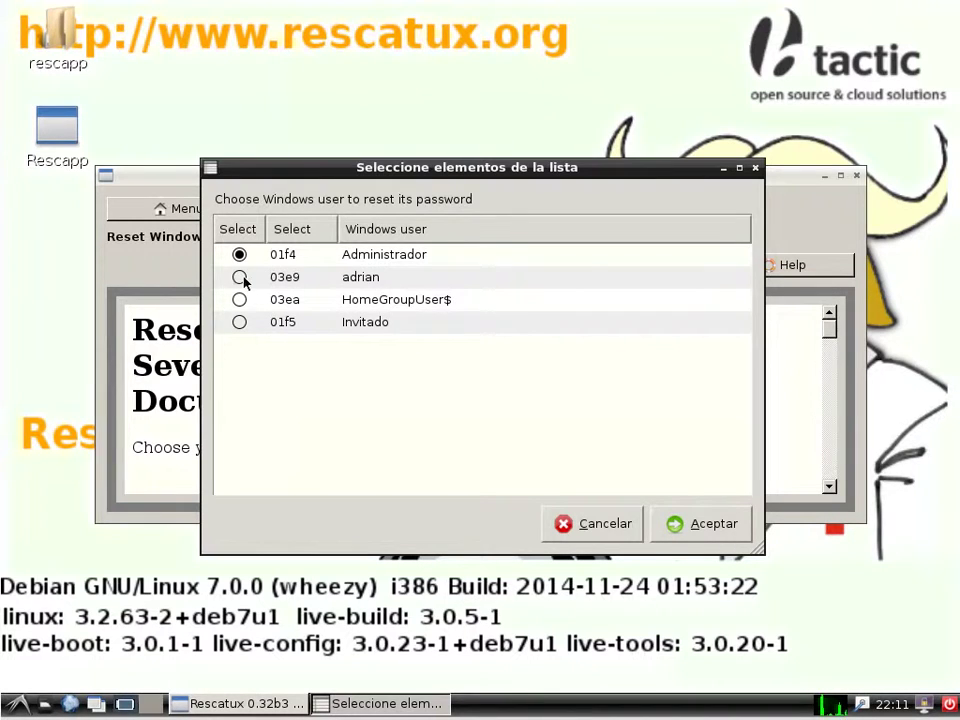
Select the second Windows user (03e9), below Administrador, as the account whose password to reset
{"action": "left_click", "coordinate": [240, 278]}
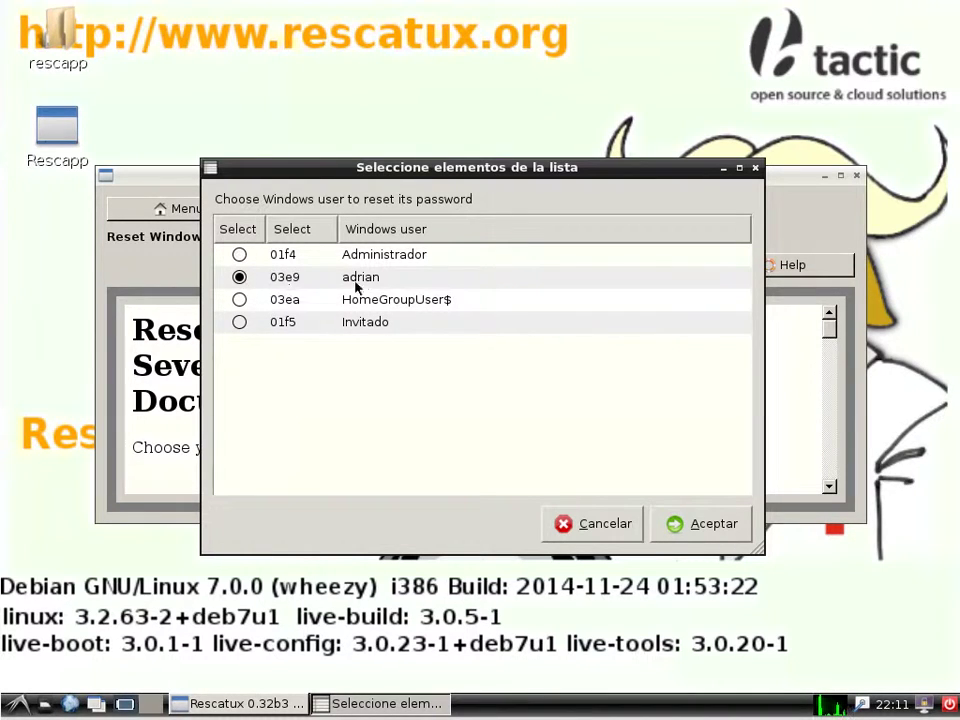
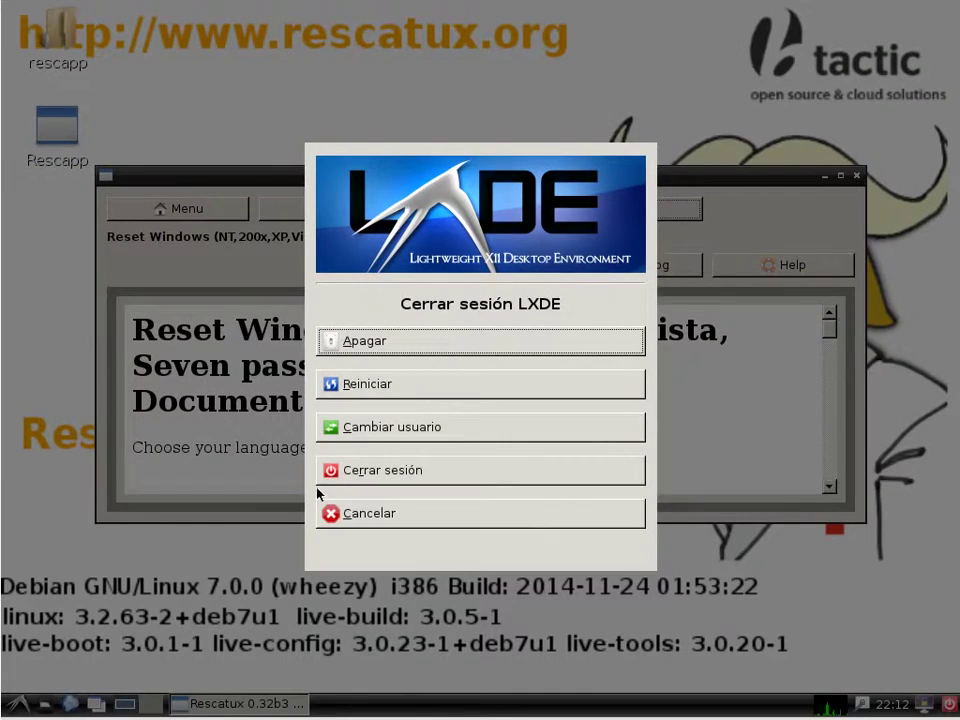
Reboot the Rescatux live system and boot Windows 7 (loader) from the GRUB menu
{"action": "left_click", "coordinate": [379, 390]}
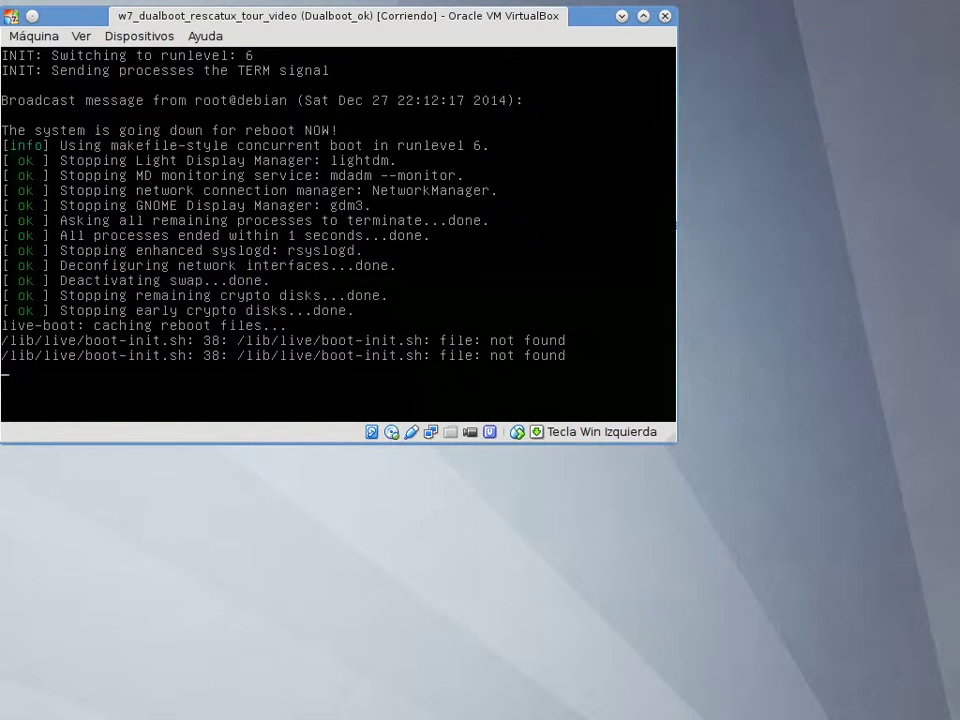
{"action": "key", "text": "Return"}
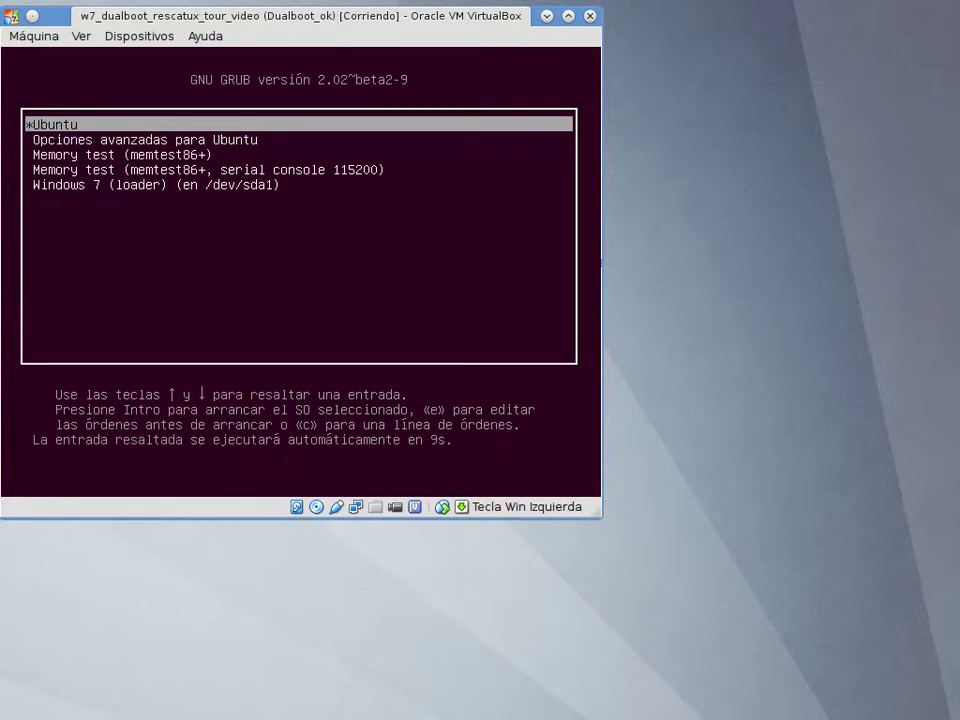
{"action": "key", "text": "Down"}
{"action": "key", "text": "Down"}
{"action": "key", "text": "Down"}
{"action": "key", "text": "Down"}
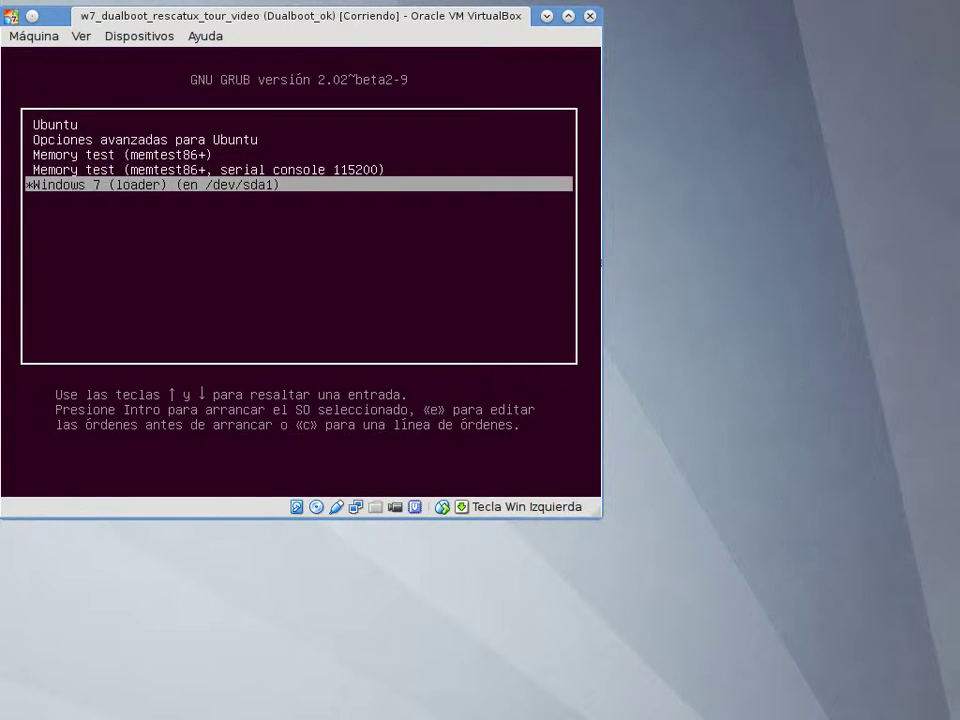
{"action": "key", "text": "Return"}
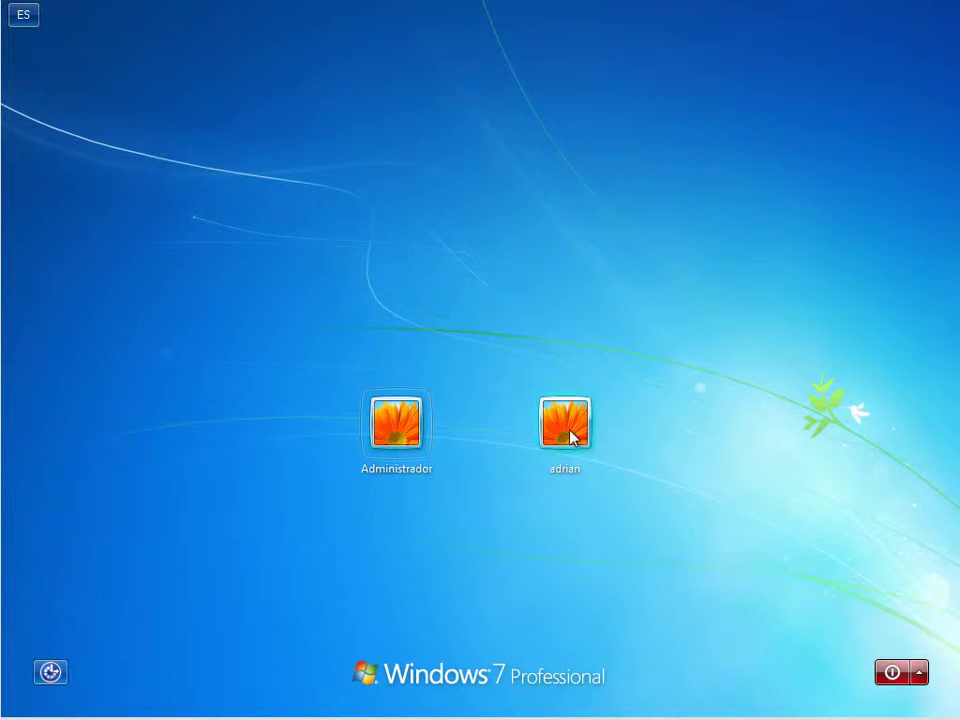
Log into the Windows 7 user account, then shut Windows down with Apagar
{"action": "left_click", "coordinate": [565, 424]}
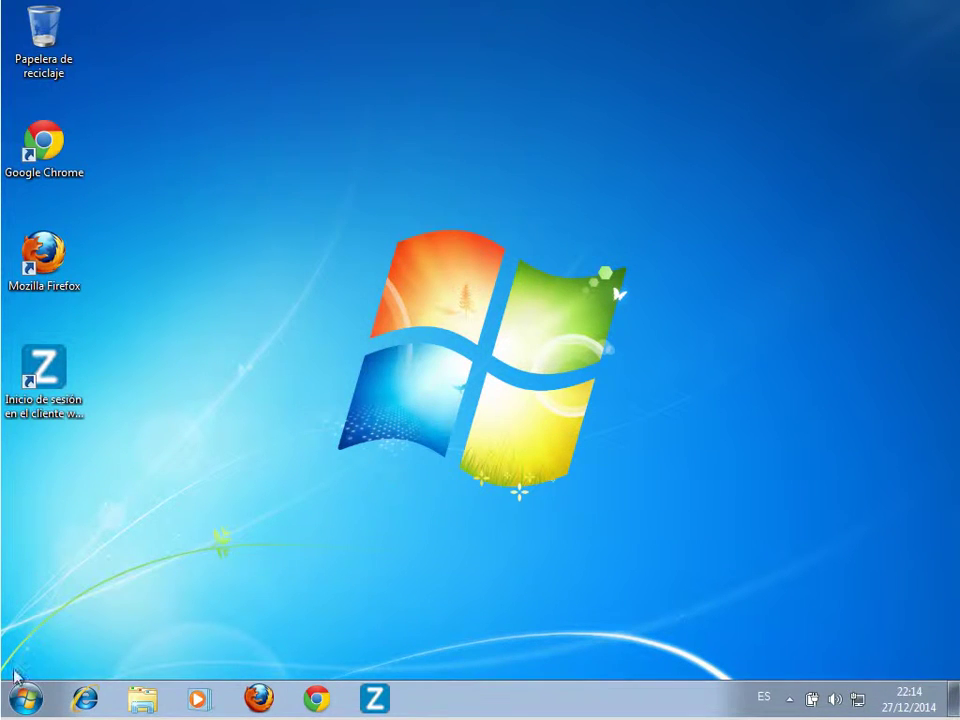
{"action": "left_click", "coordinate": [21, 703]}
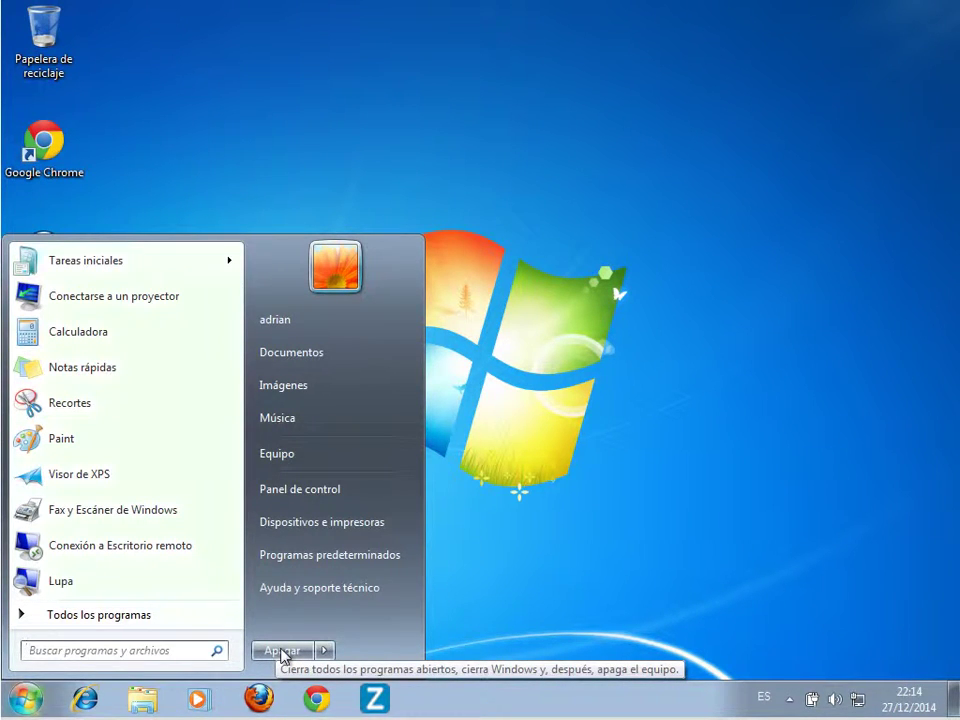
{"action": "left_click", "coordinate": [308, 653]}
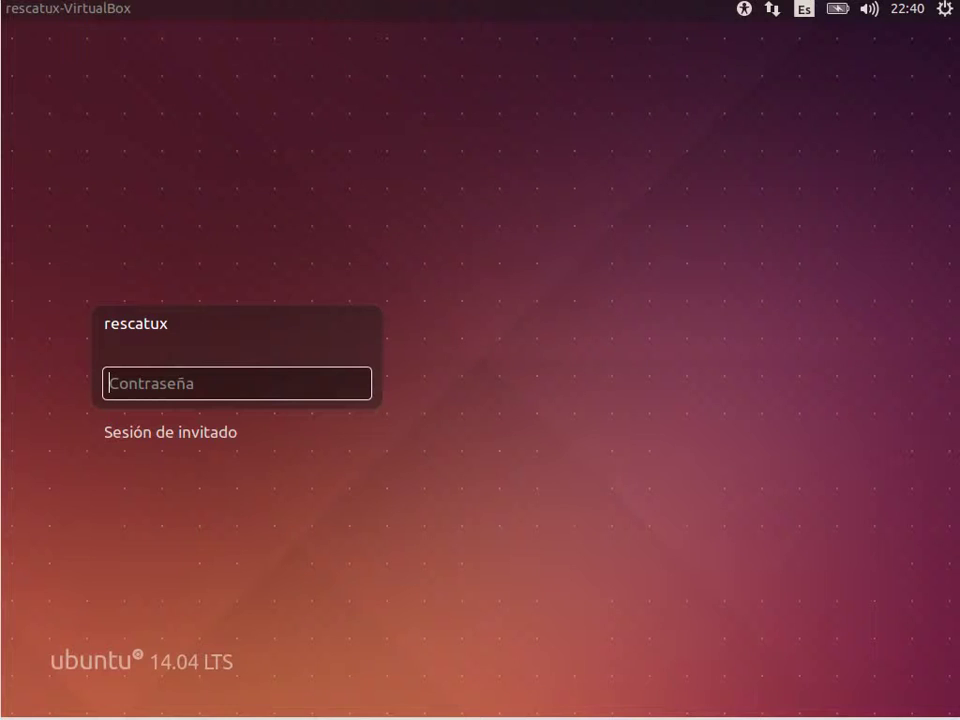
Log into Ubuntu, then generate and copy a 15-character password on passwordsgenerator.net
{"action": "type", "text": "rescatux"}
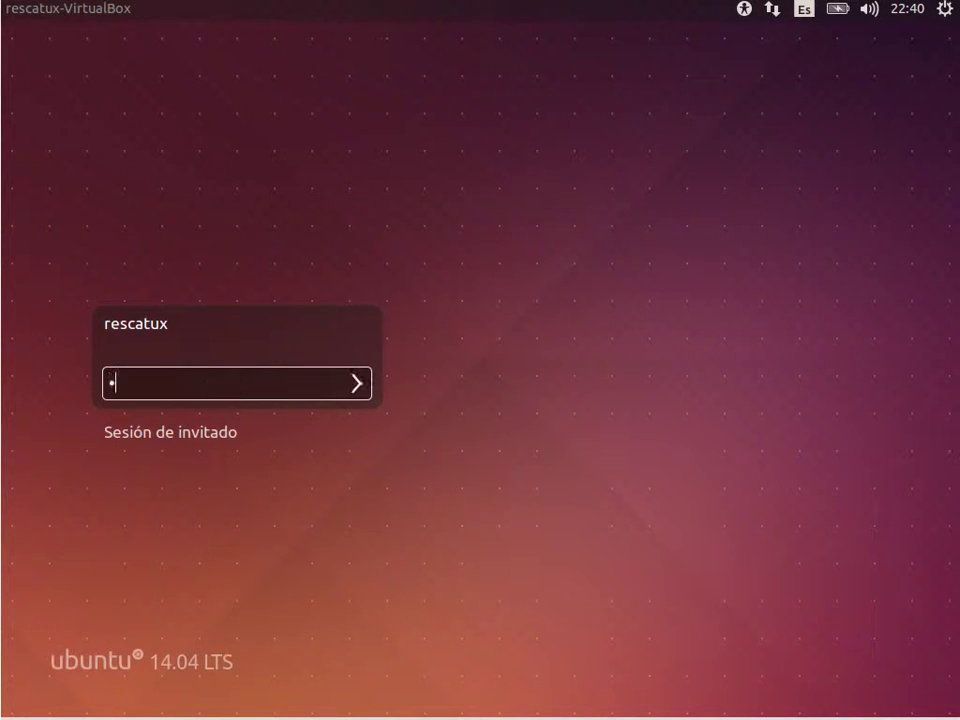
{"action": "key", "text": "Return"}
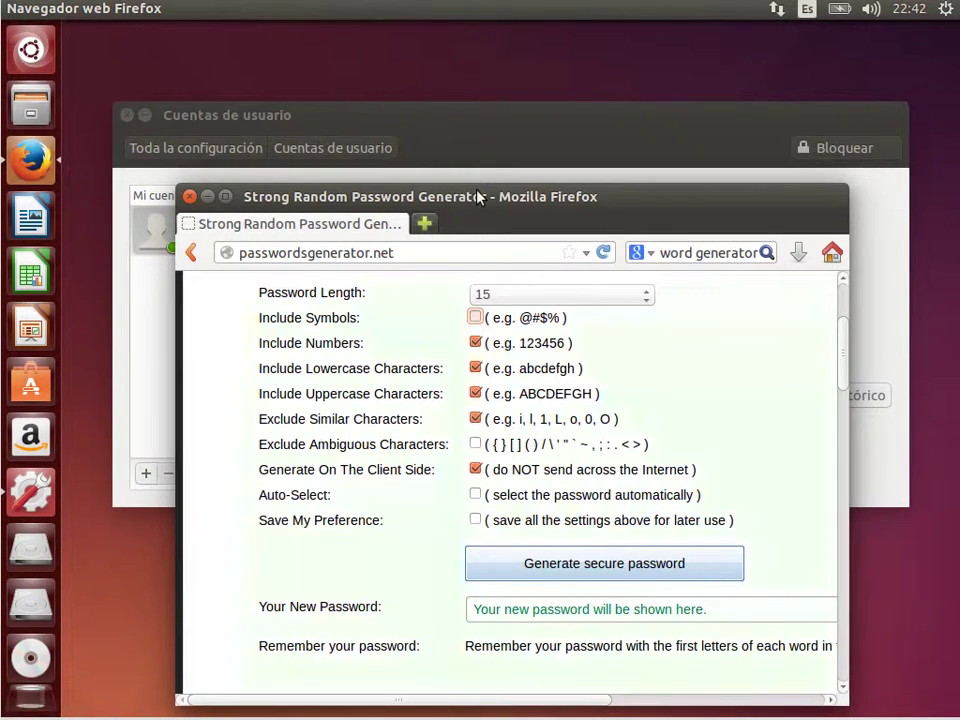
{"action": "left_click", "coordinate": [570, 567]}
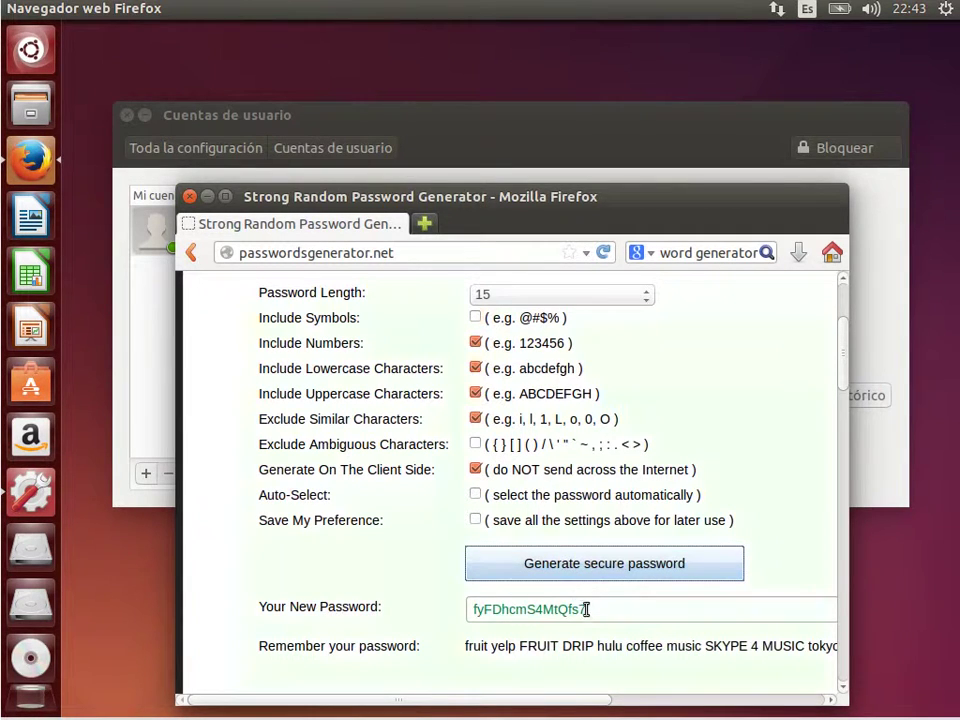
{"action": "left_click_drag", "start_coordinate": [587, 609], "coordinate": [456, 606]}
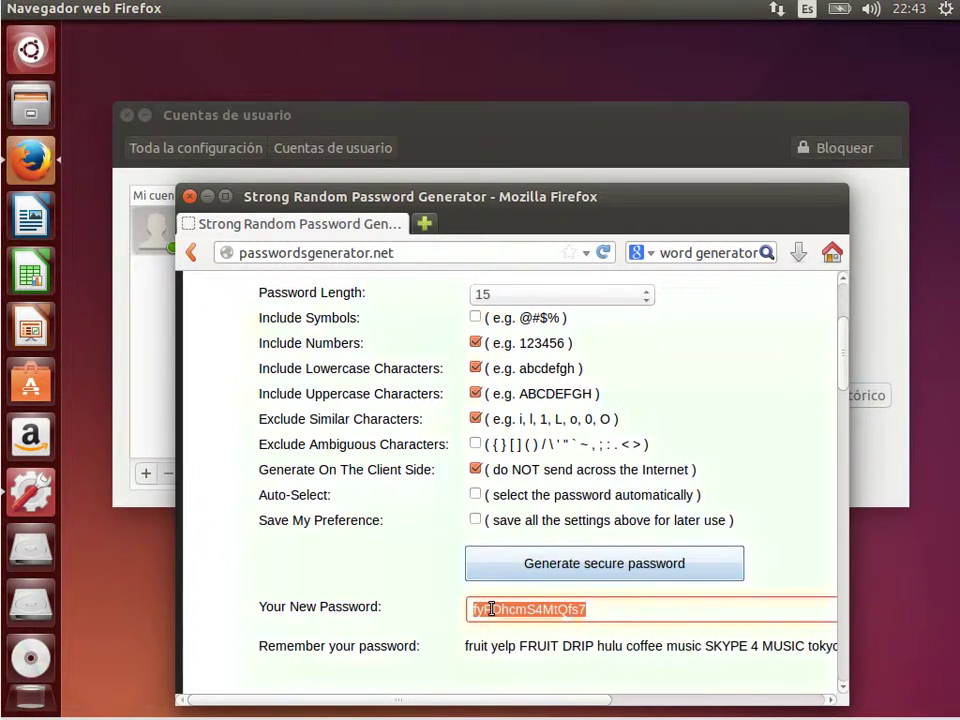
{"action": "right_click", "coordinate": [490, 608]}
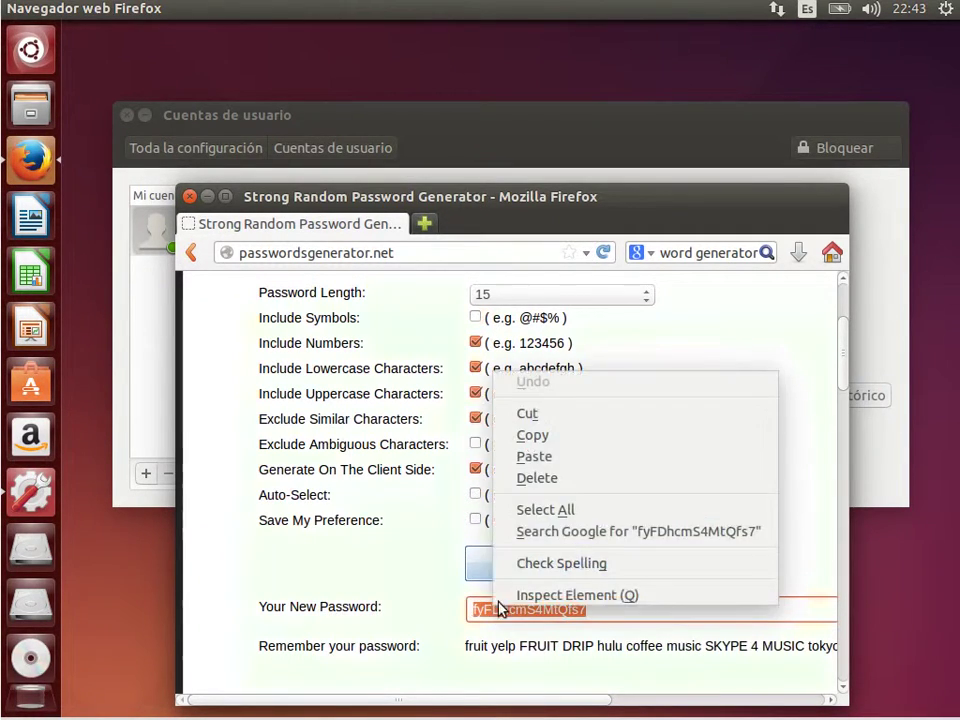
{"action": "left_click", "coordinate": [572, 444]}
{"action": "left_click", "coordinate": [386, 115]}
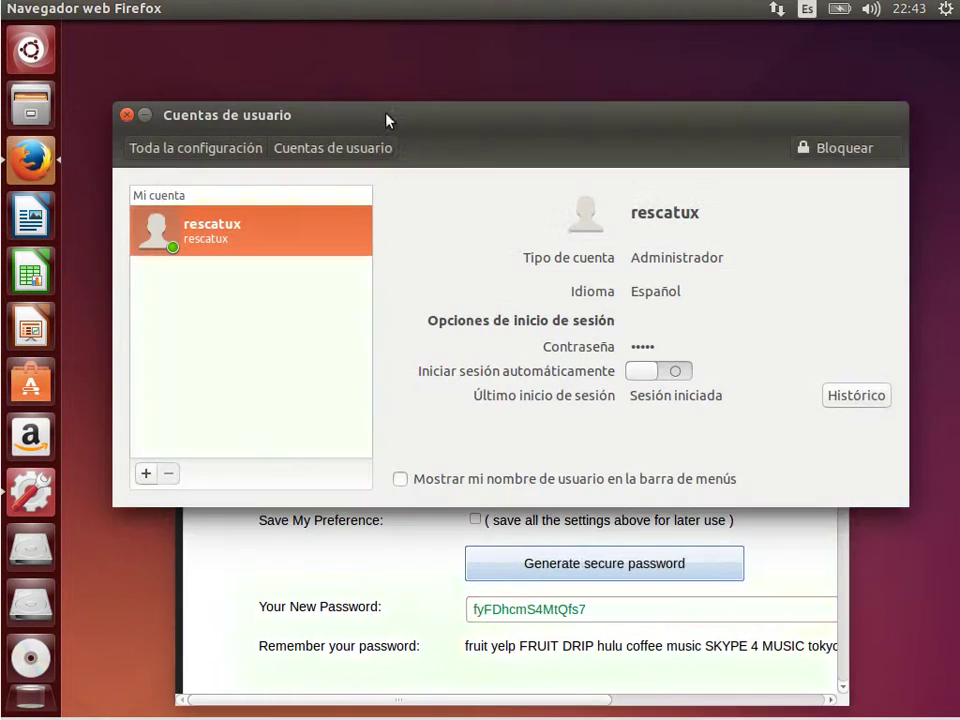
Change the account password to the pasted generated one, confirm with Cambiar, and close User Accounts
{"action": "left_click", "coordinate": [639, 349]}
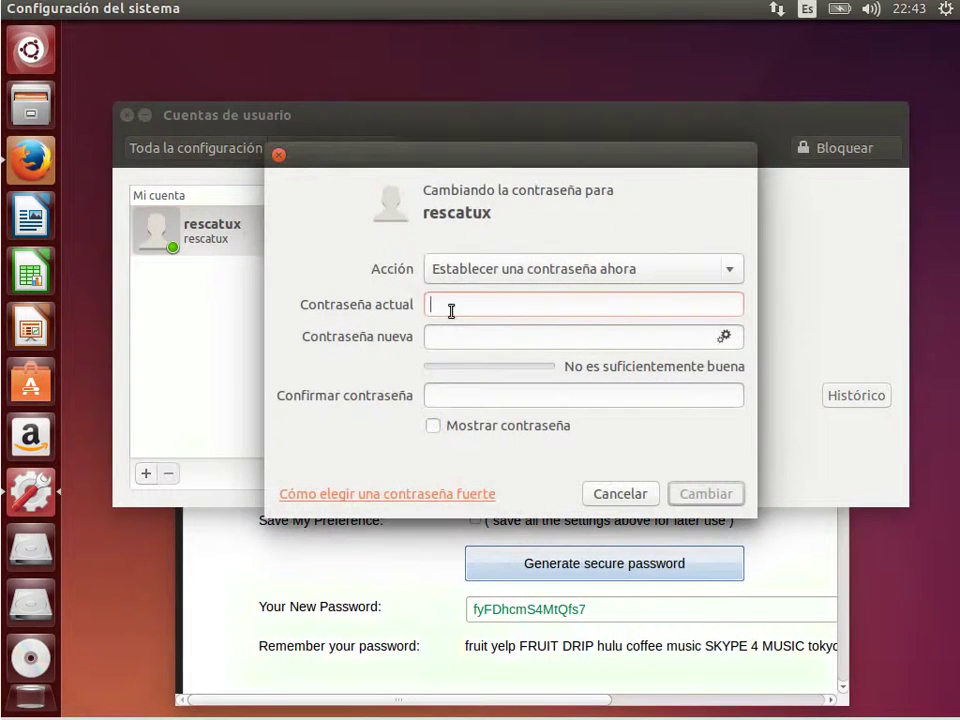
{"action": "type", "text": "********"}
{"action": "left_click", "coordinate": [505, 335]}
{"action": "key", "text": "ctrl+v"}
{"action": "left_click", "coordinate": [497, 395]}
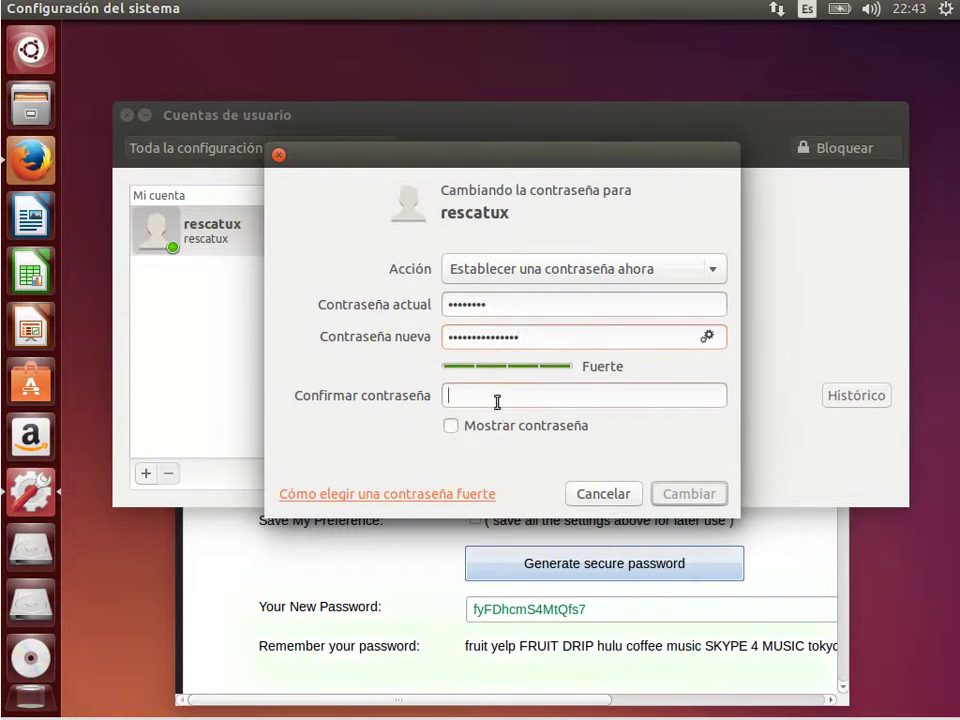
{"action": "key", "text": "ctrl+v"}
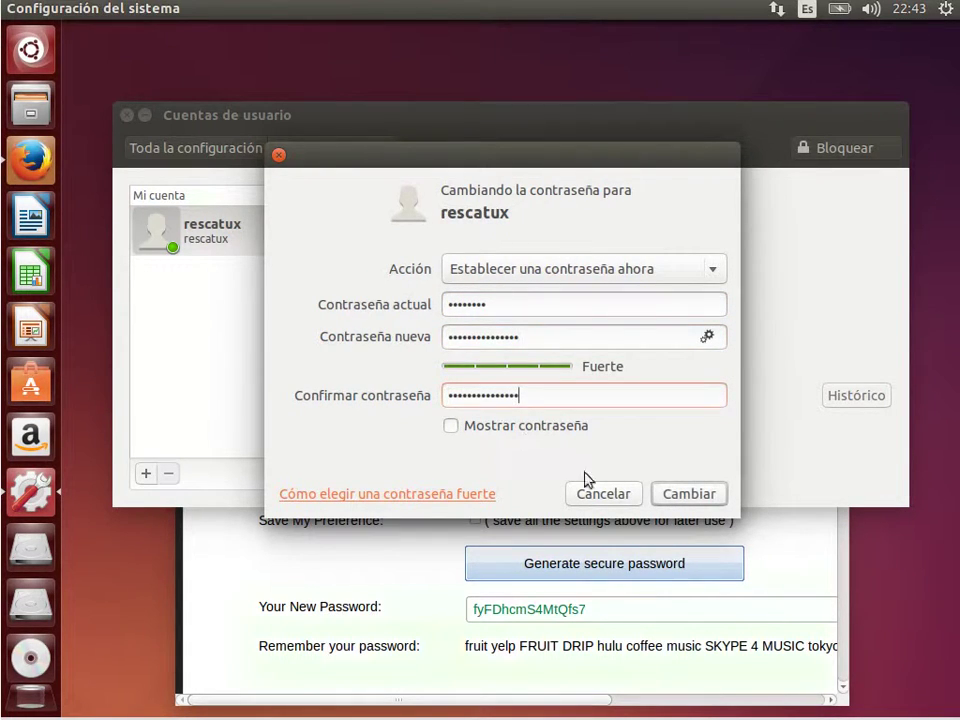
{"action": "left_click", "coordinate": [451, 426]}
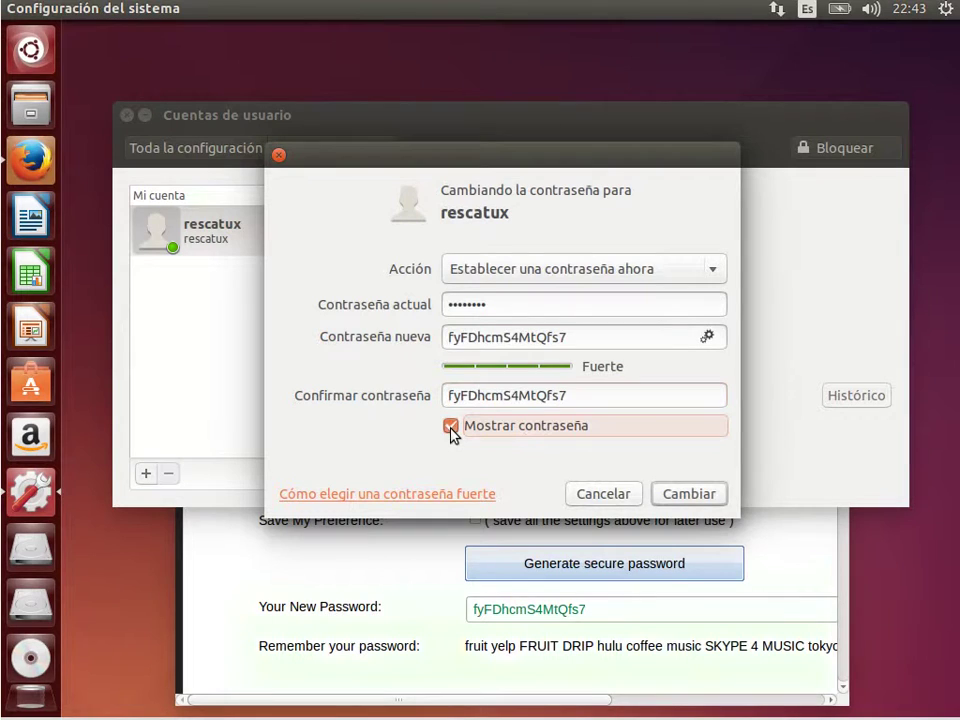
{"action": "left_click", "coordinate": [451, 426]}
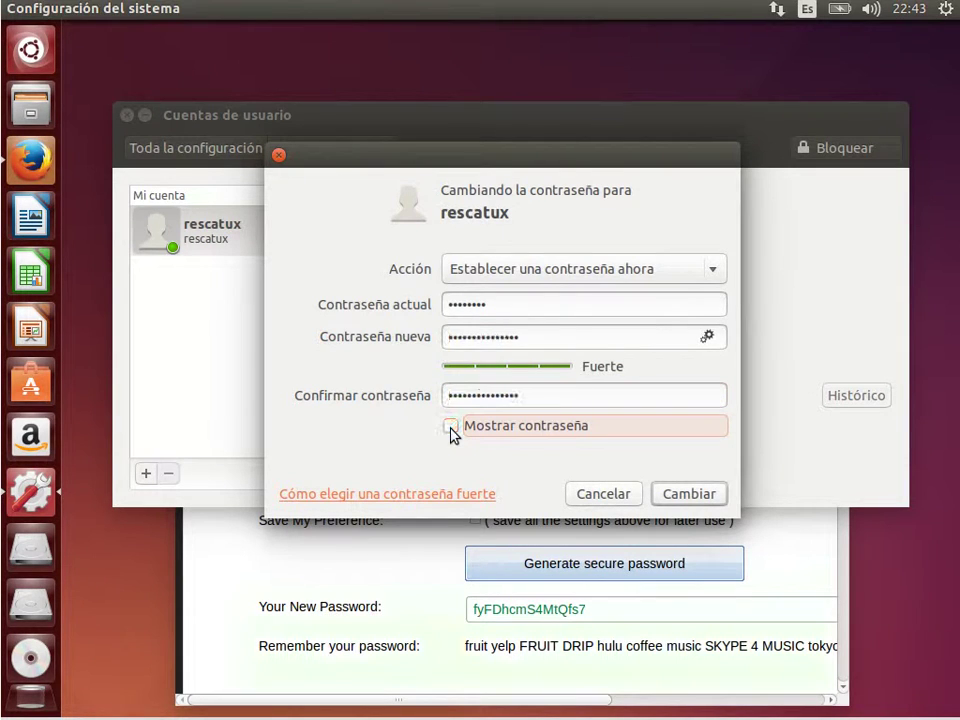
{"action": "left_click", "coordinate": [692, 494]}
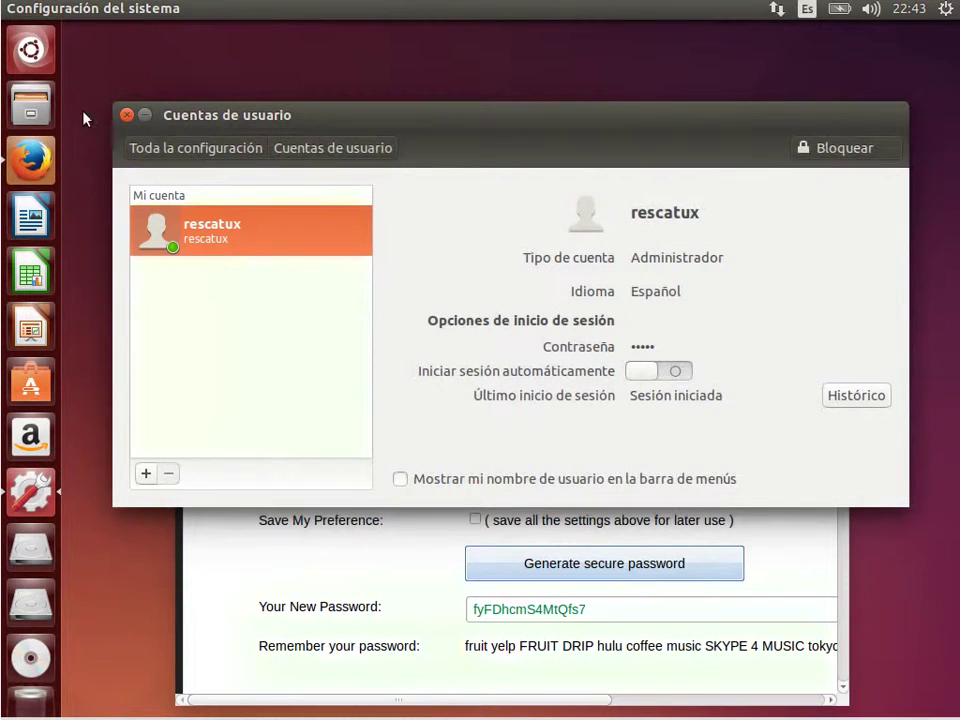
{"action": "left_click", "coordinate": [125, 118]}
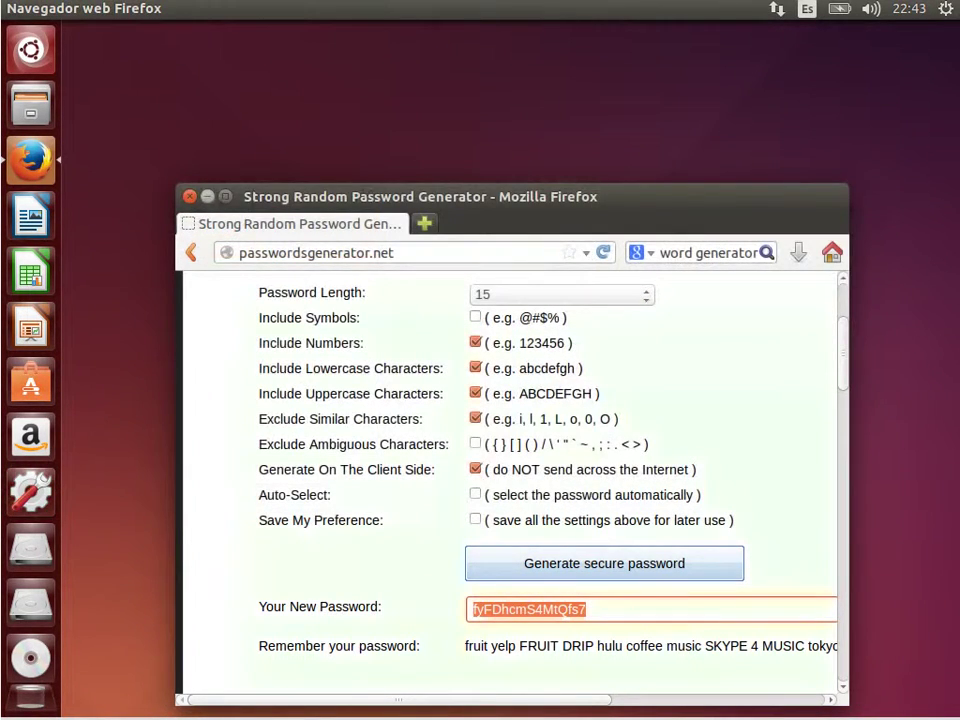
Close Firefox and log out of the Ubuntu session with Cerrar sesión
{"action": "left_click", "coordinate": [946, 10]}
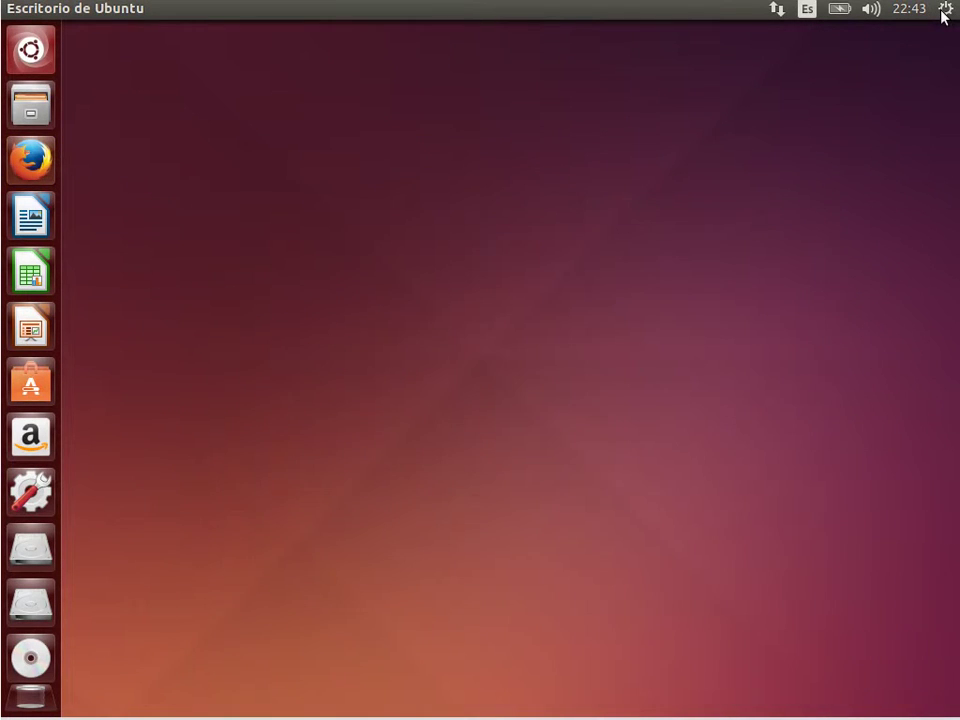
{"action": "left_click", "coordinate": [944, 12]}
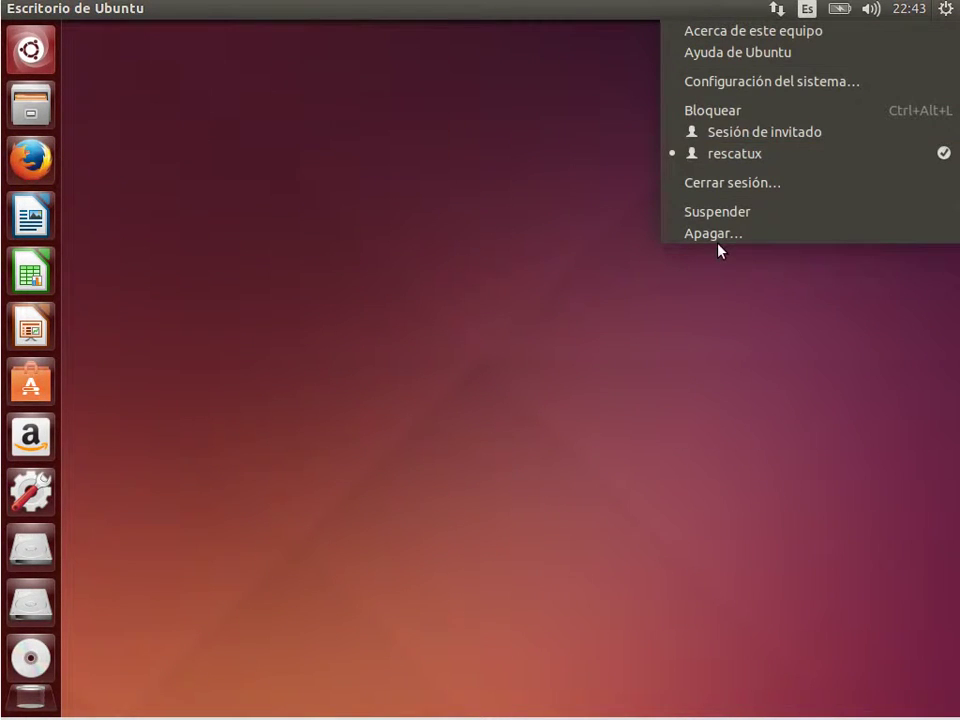
{"action": "left_click", "coordinate": [737, 184]}
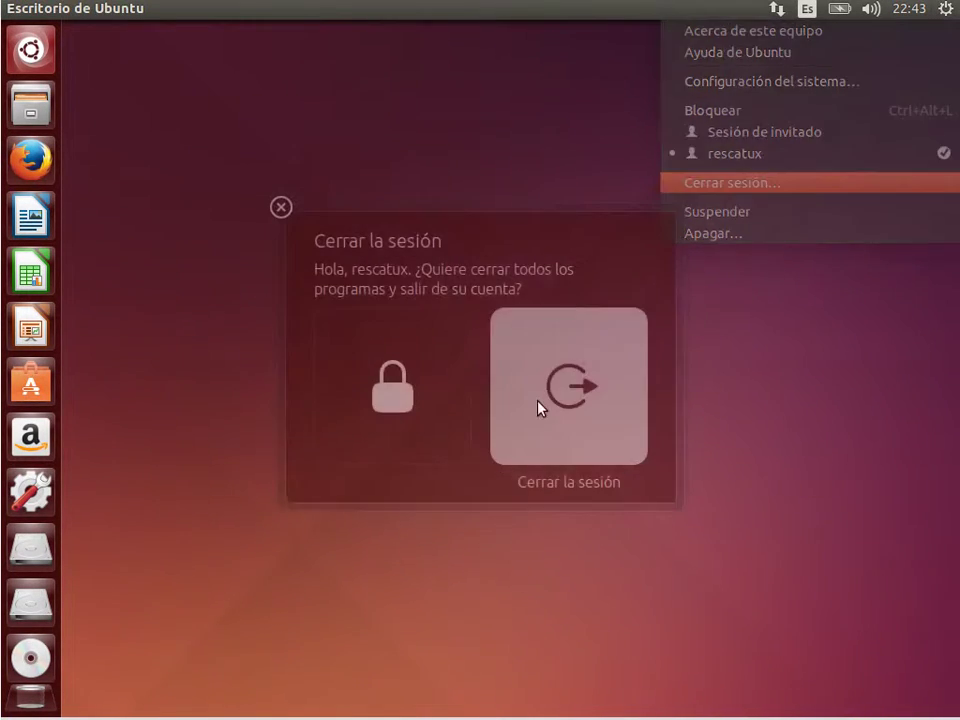
{"action": "left_click", "coordinate": [567, 393]}
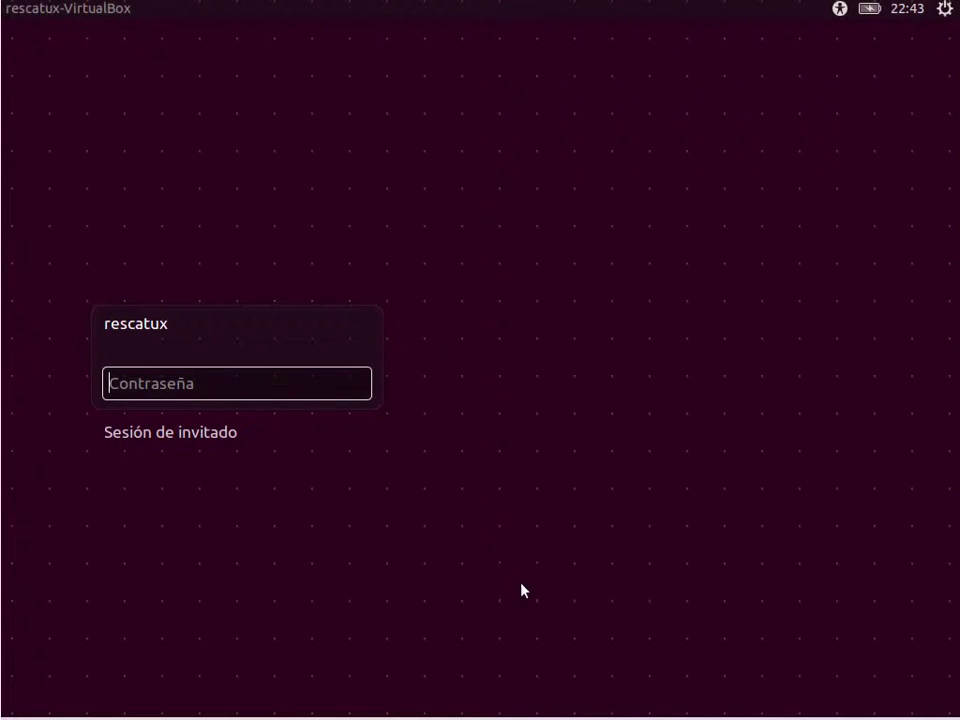
Try the old password at the login screen, then restart Ubuntu via Apagar… > Reiniciar
{"action": "type", "text": "rescatux"}
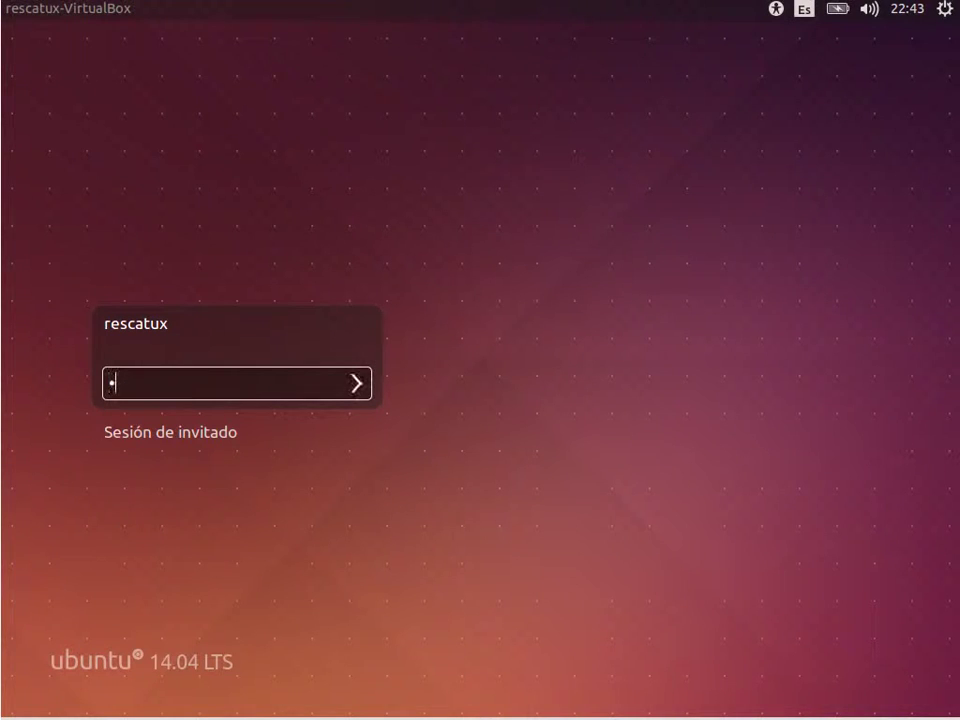
{"action": "key", "text": "Return"}
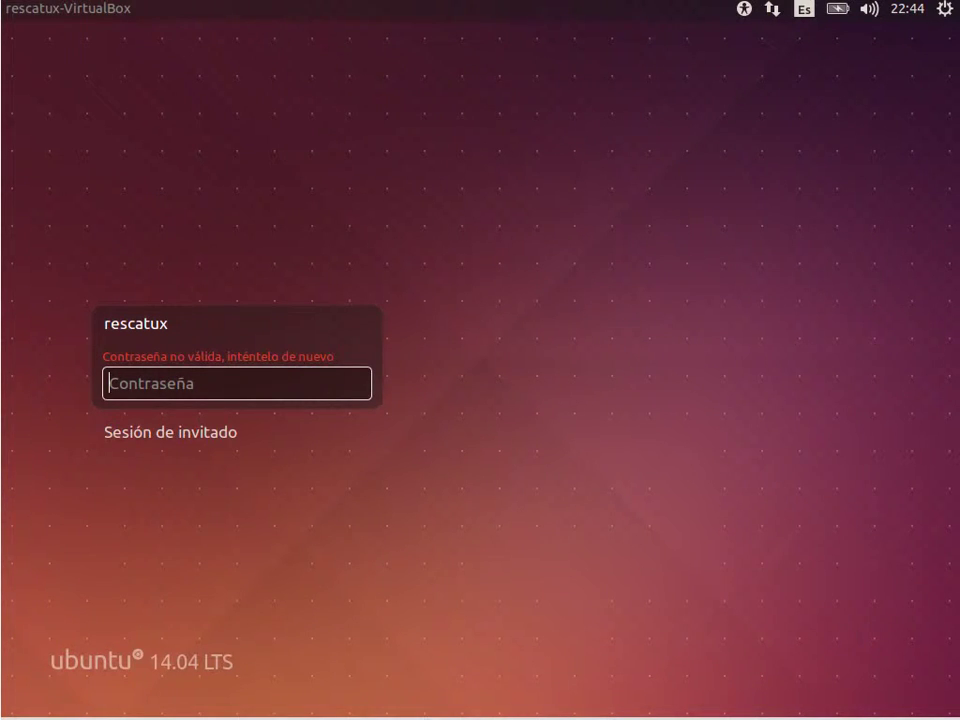
{"action": "left_click", "coordinate": [945, 10]}
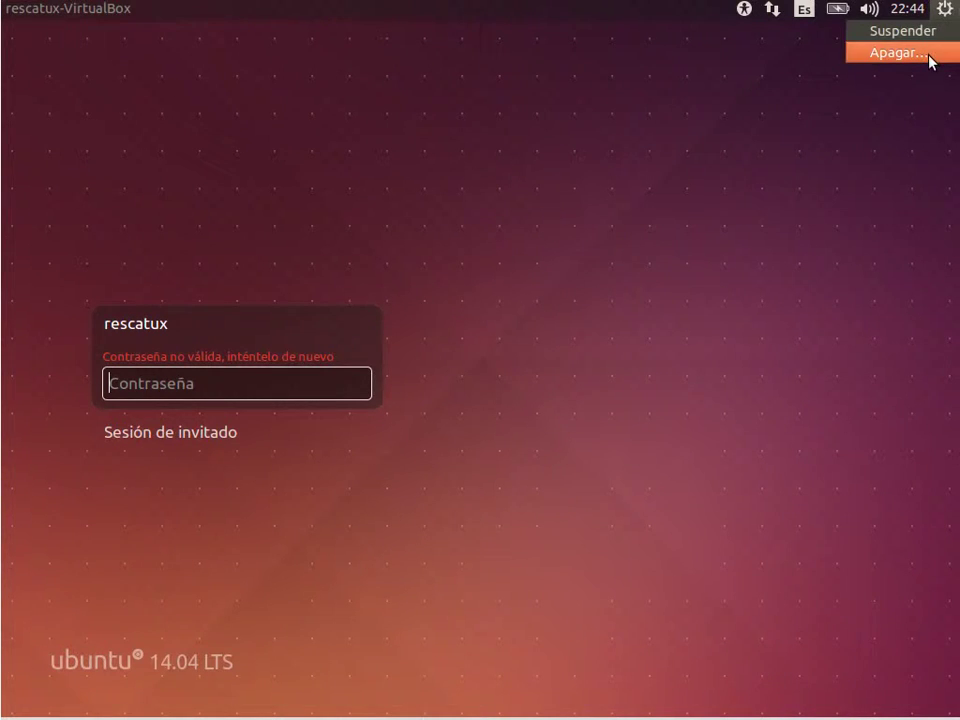
{"action": "left_click", "coordinate": [930, 56]}
{"action": "left_click", "coordinate": [389, 420]}
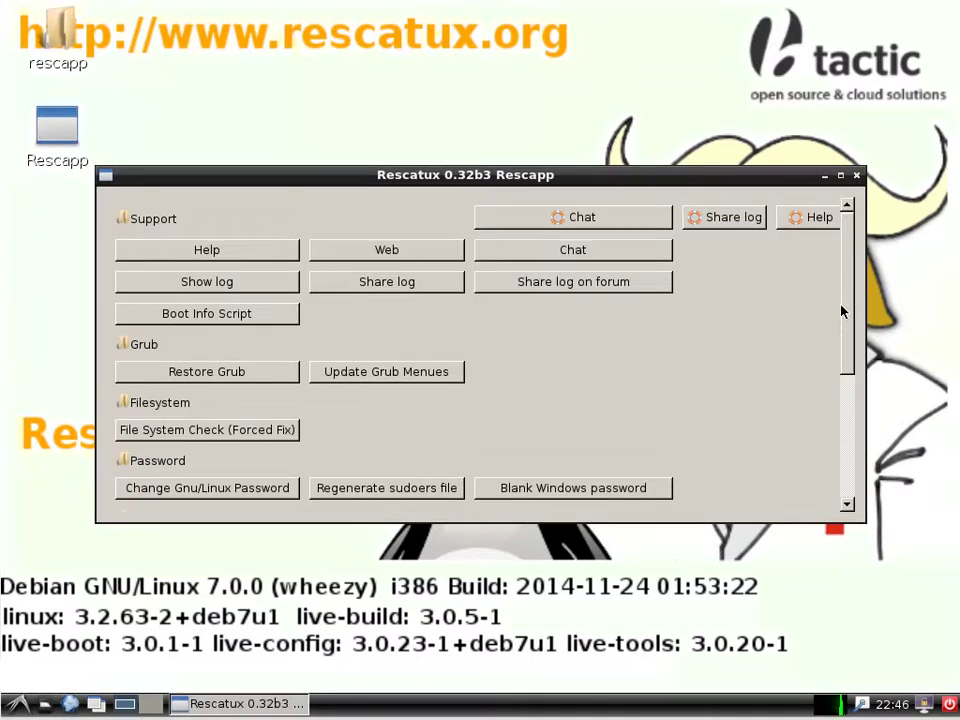
Start Rescapp's GNU/Linux password change tool and choose the Ubuntu partition sda5
{"action": "left_click_drag", "start_coordinate": [843, 313], "coordinate": [855, 464]}
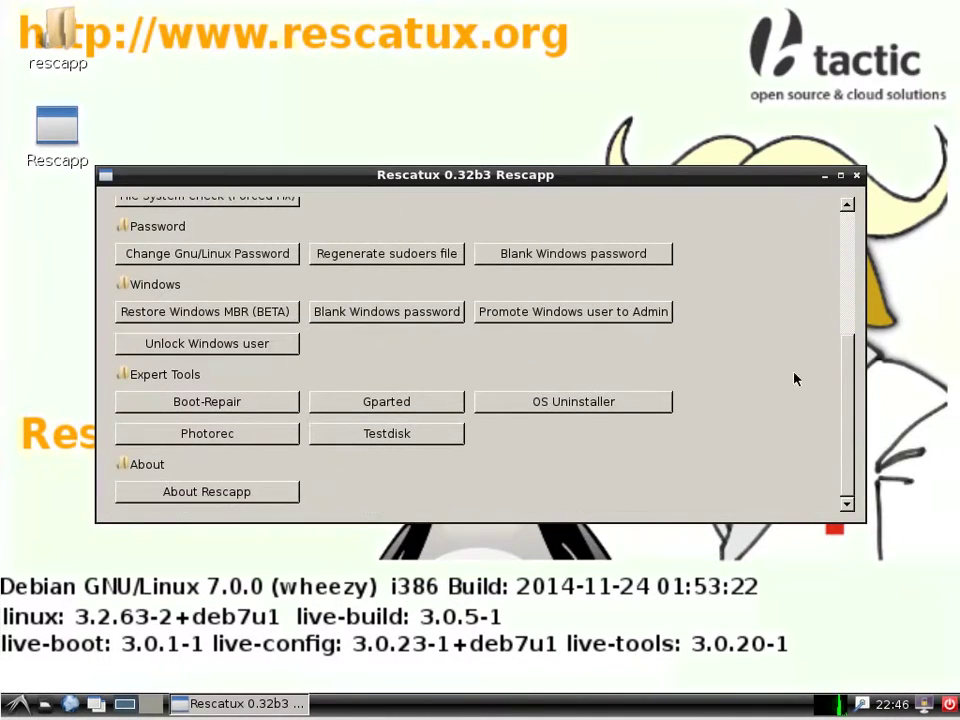
{"action": "left_click", "coordinate": [183, 256]}
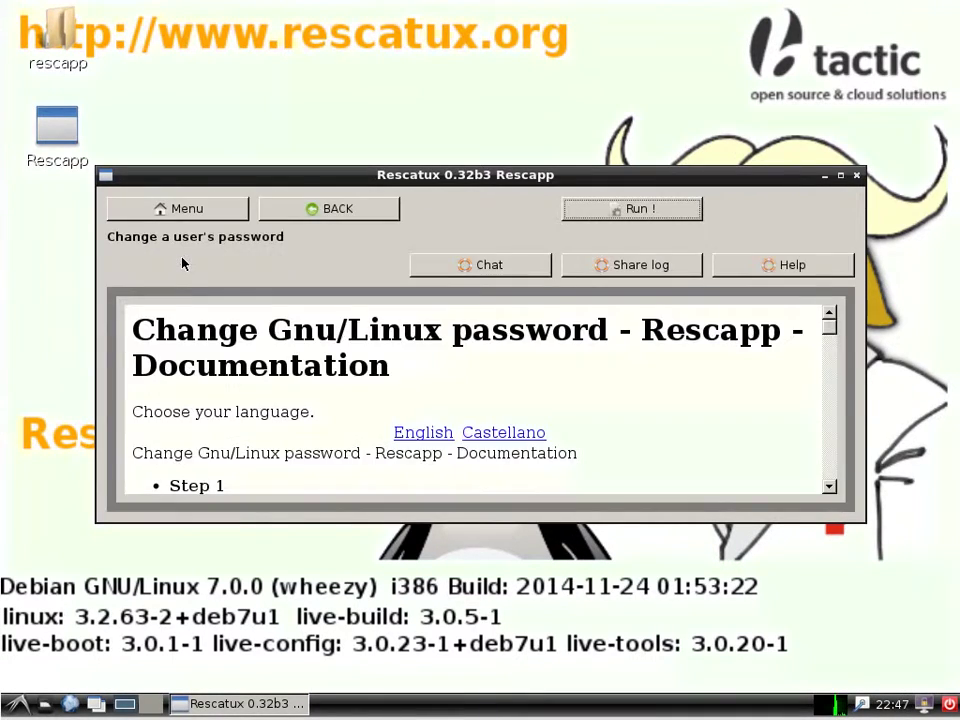
{"action": "left_click", "coordinate": [660, 209]}
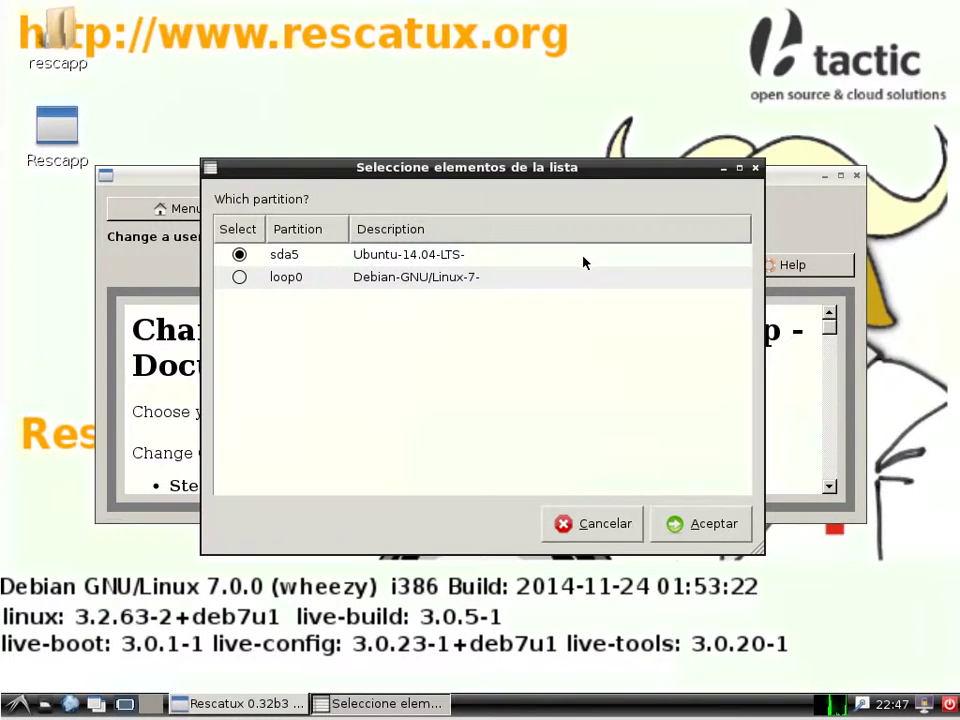
{"action": "left_click", "coordinate": [713, 535]}
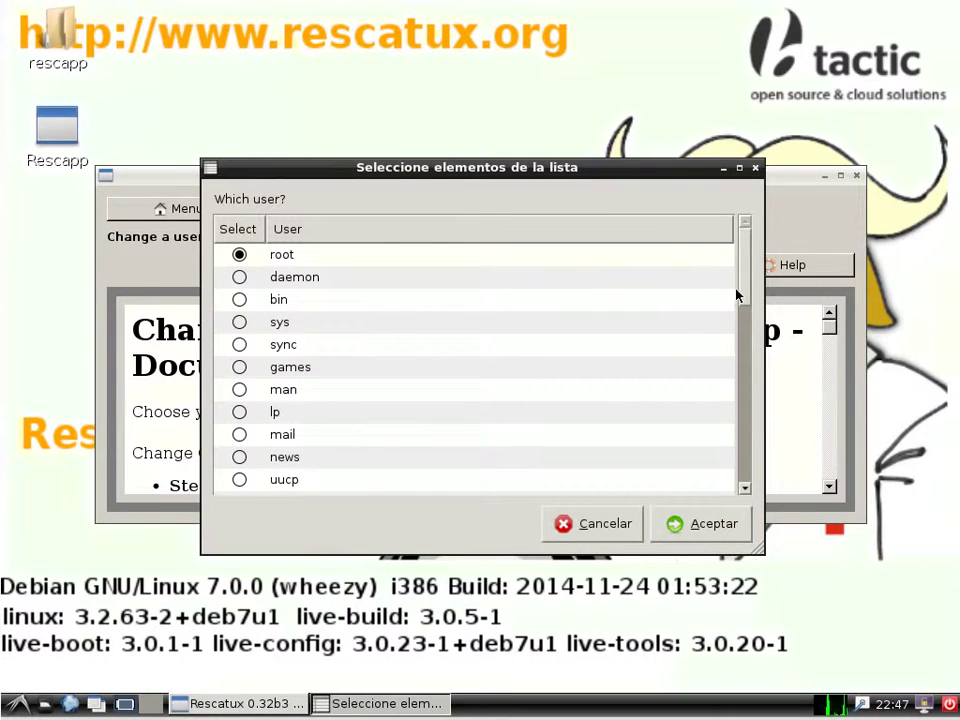
Select the user, set a new password, and dismiss the Success message
{"action": "left_click_drag", "start_coordinate": [748, 283], "coordinate": [746, 476]}
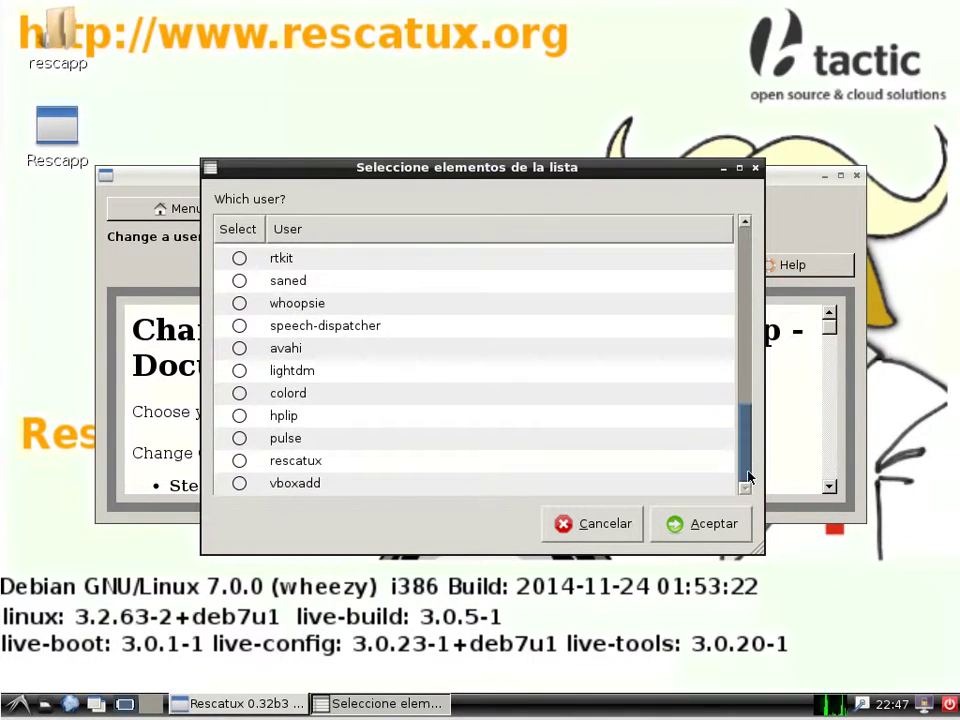
{"action": "left_click", "coordinate": [239, 460]}
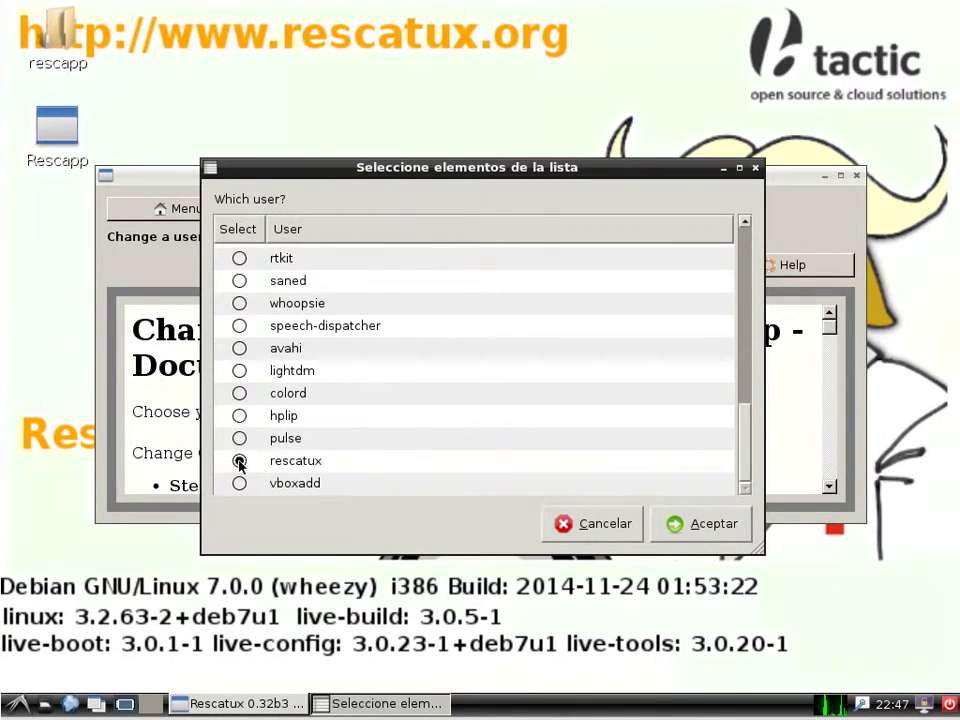
{"action": "left_click", "coordinate": [714, 526]}
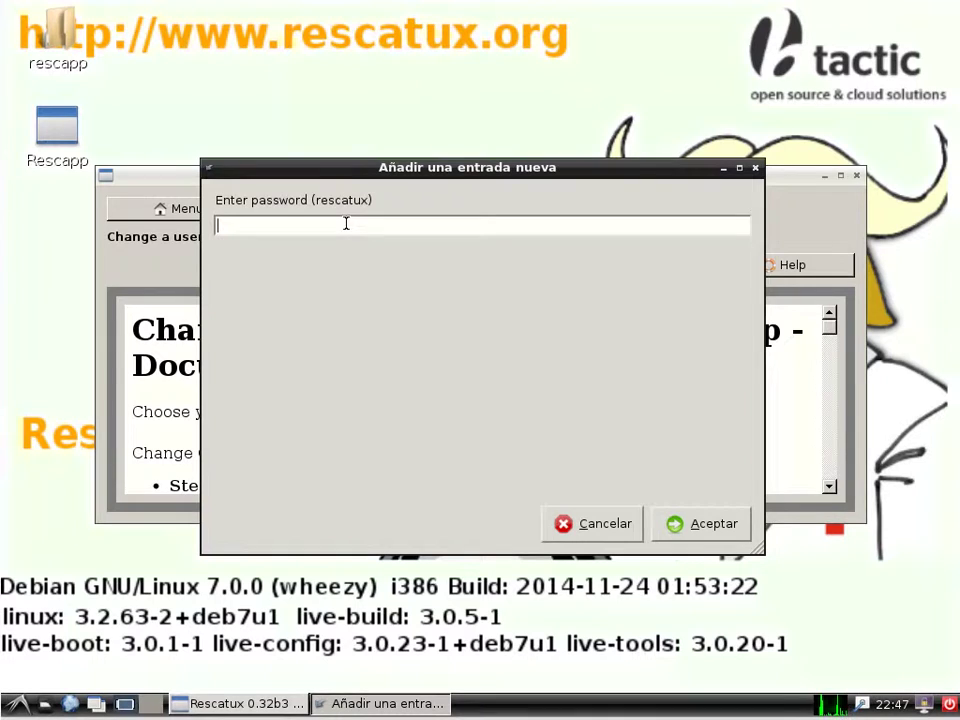
{"action": "type", "text": "*********"}
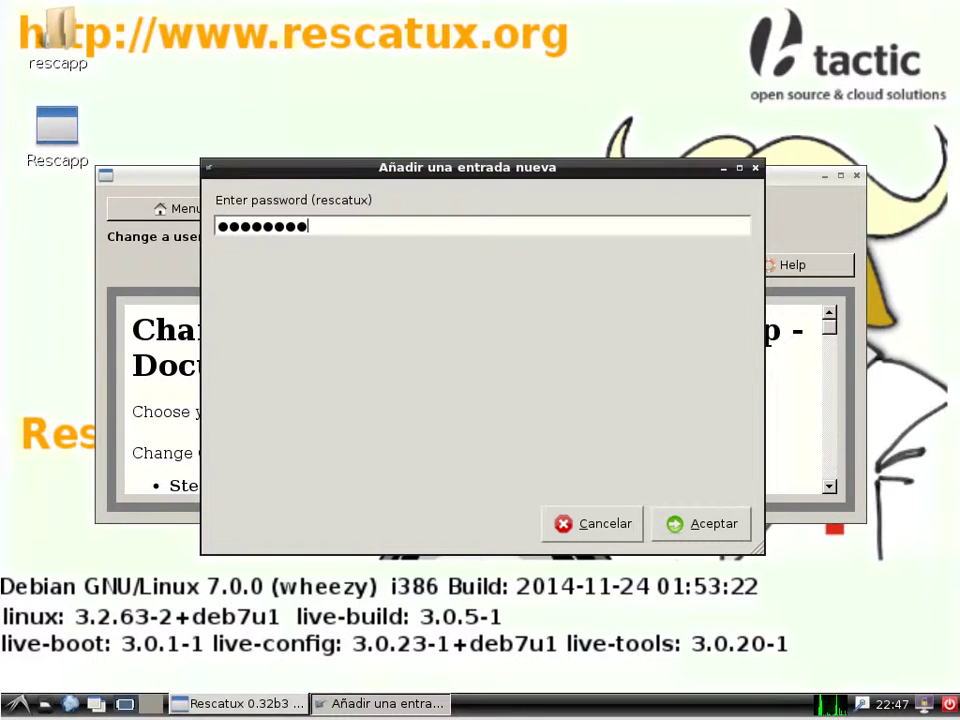
{"action": "left_click", "coordinate": [733, 528]}
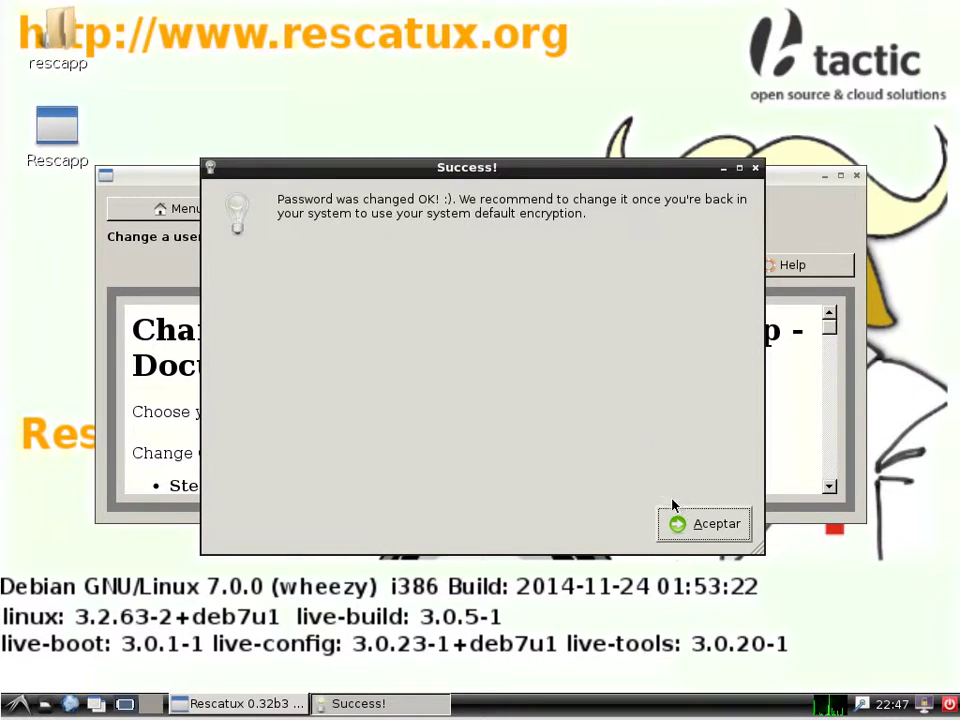
{"action": "left_click", "coordinate": [700, 523]}
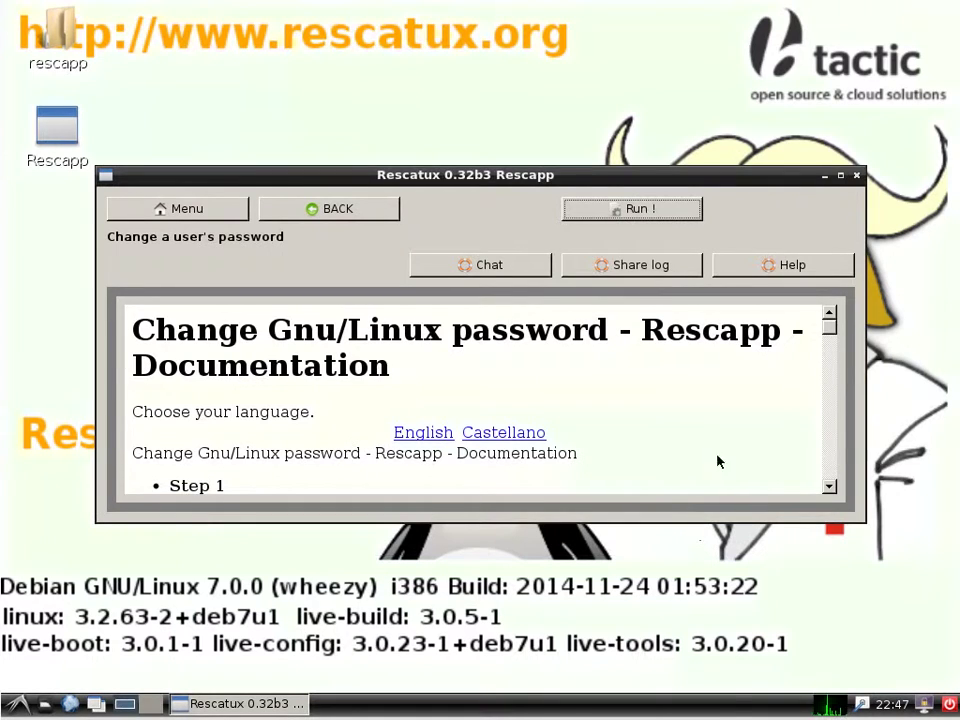
{"action": "left_click", "coordinate": [949, 703]}
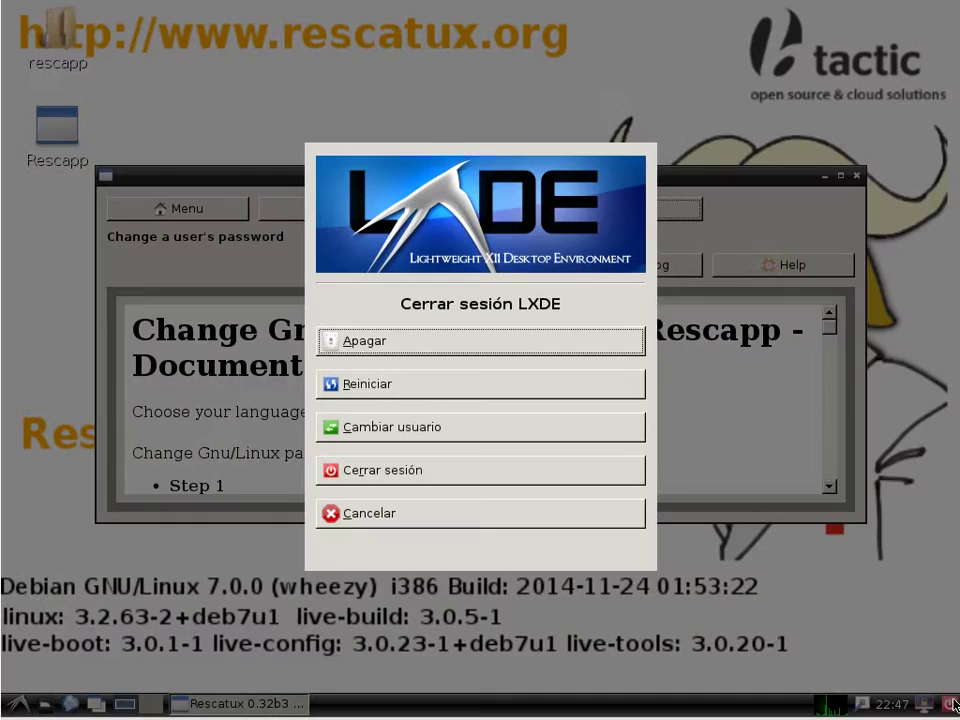
Restart from the LXDE dialog and log into Ubuntu with the reset password
{"action": "left_click", "coordinate": [405, 386]}
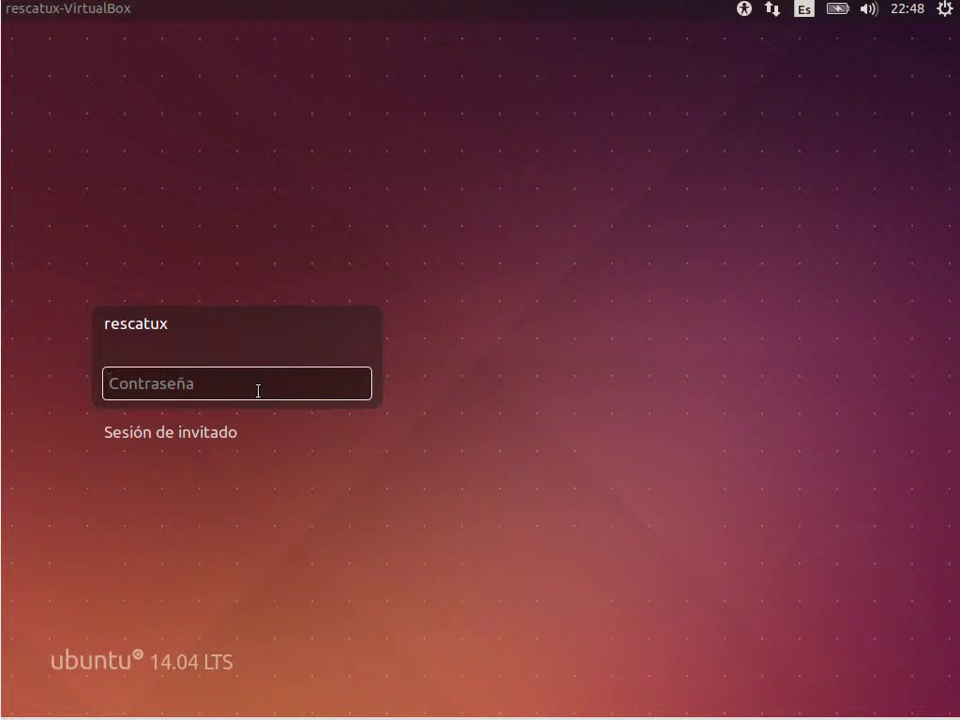
{"action": "type", "text": "rescatux"}
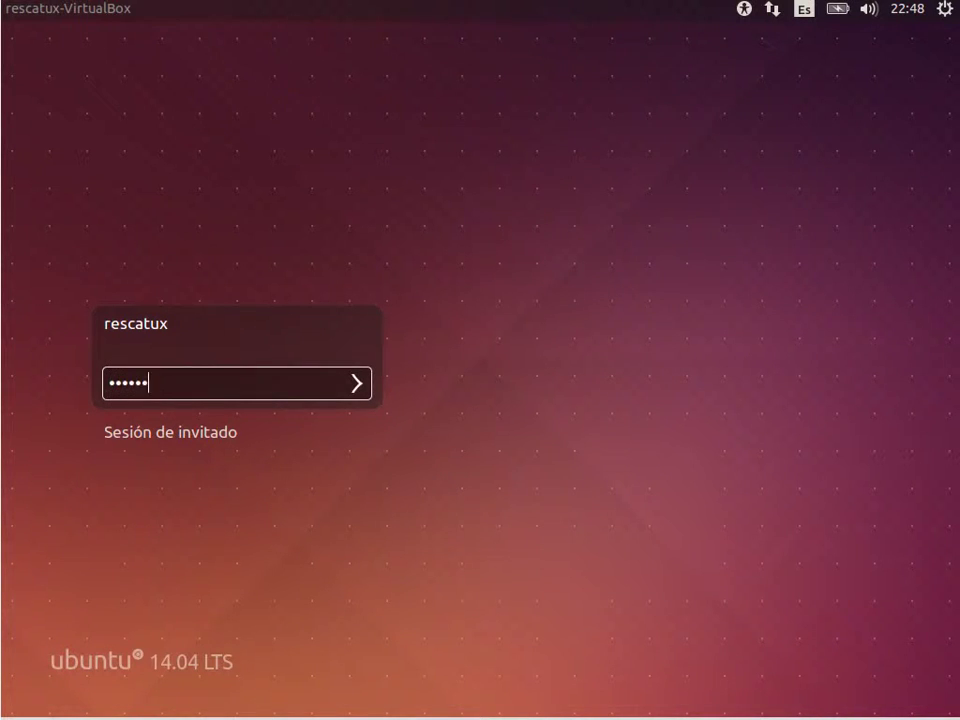
{"action": "key", "text": "Return"}
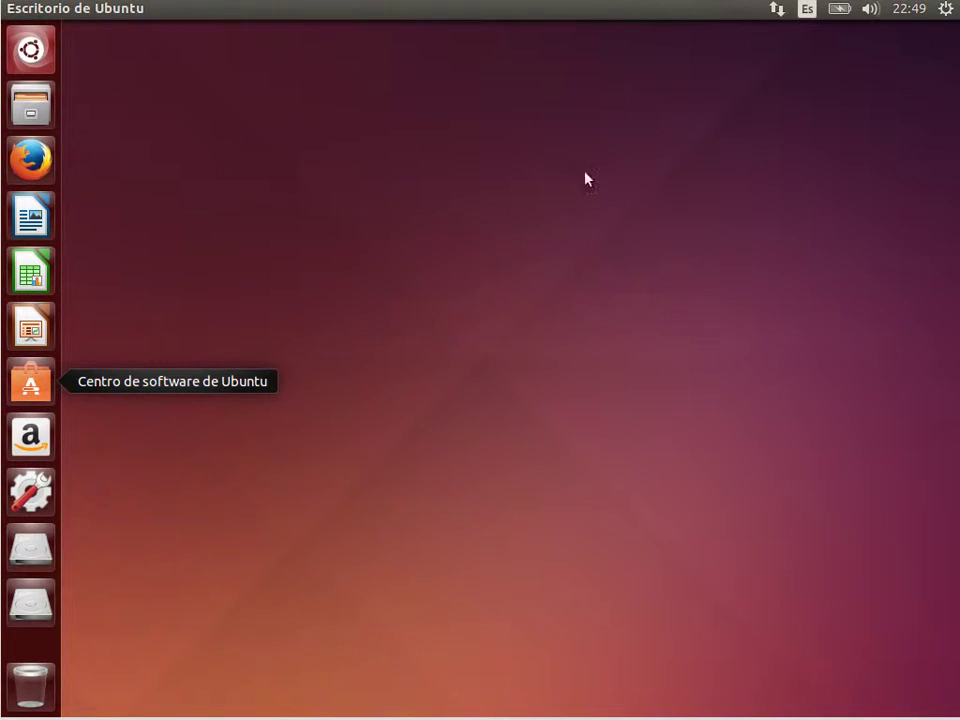
Open System Settings > Cuentas de usuario and unlock it with the administrator password
{"action": "left_click", "coordinate": [941, 12]}
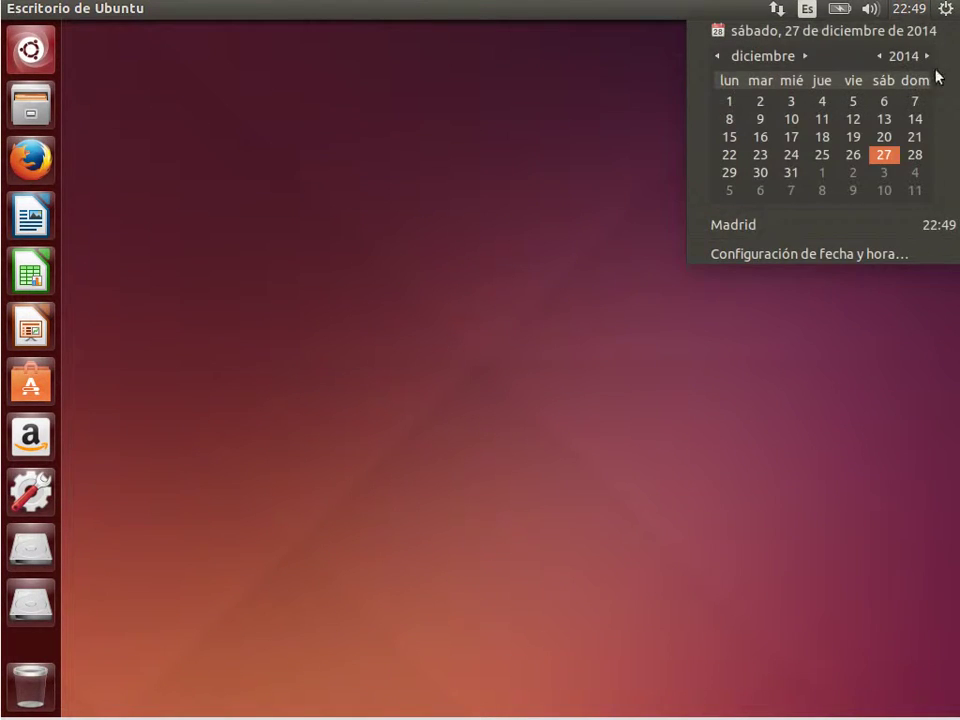
{"action": "left_click", "coordinate": [859, 81]}
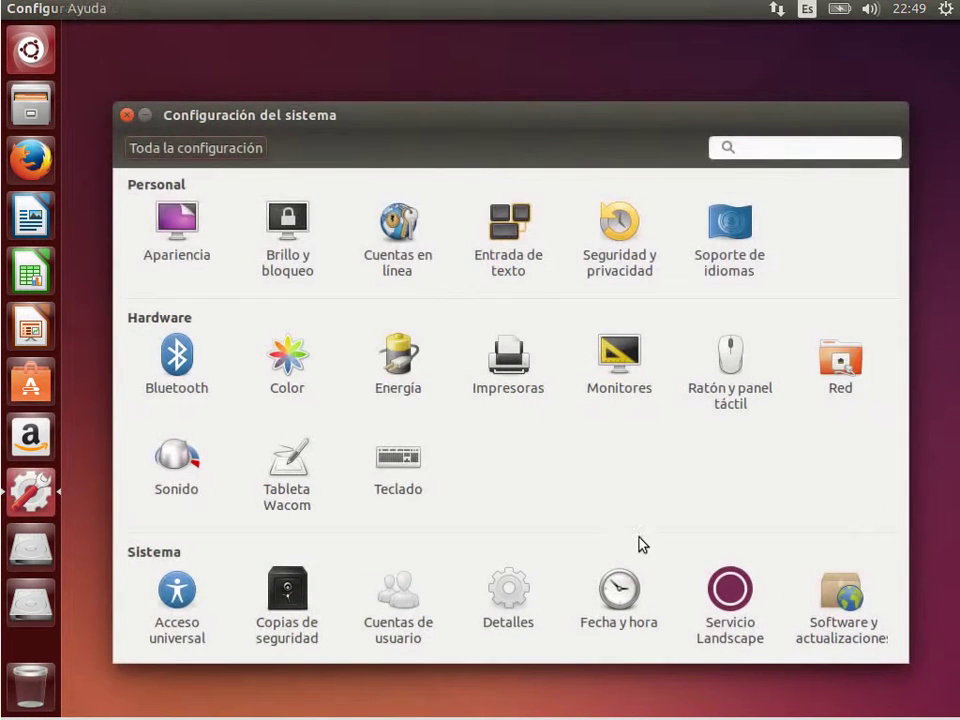
{"action": "left_click", "coordinate": [402, 611]}
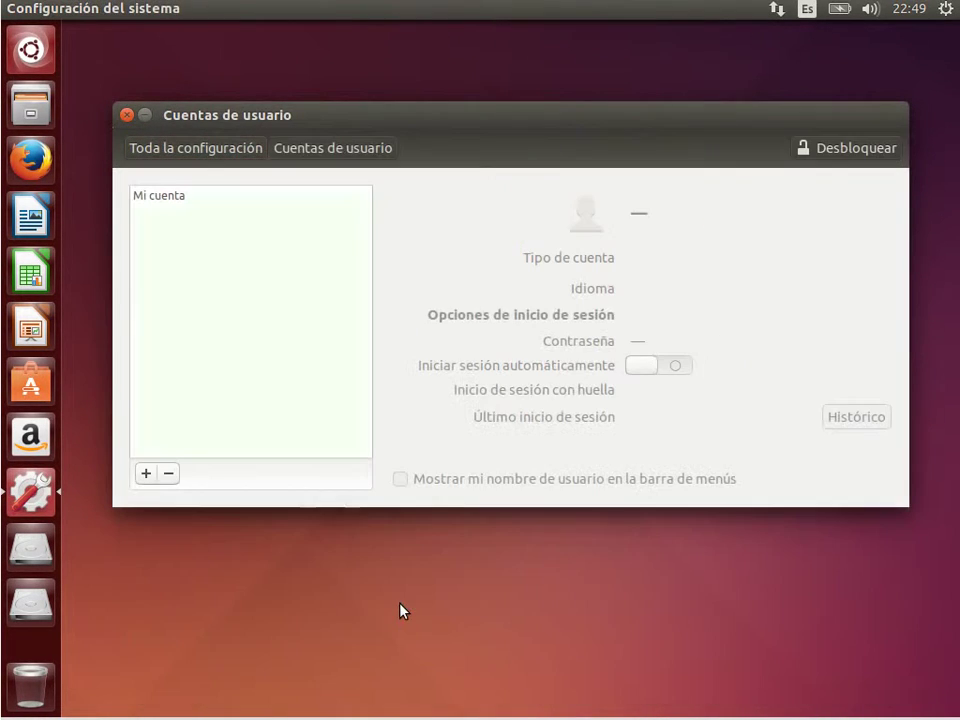
{"action": "left_click", "coordinate": [849, 155]}
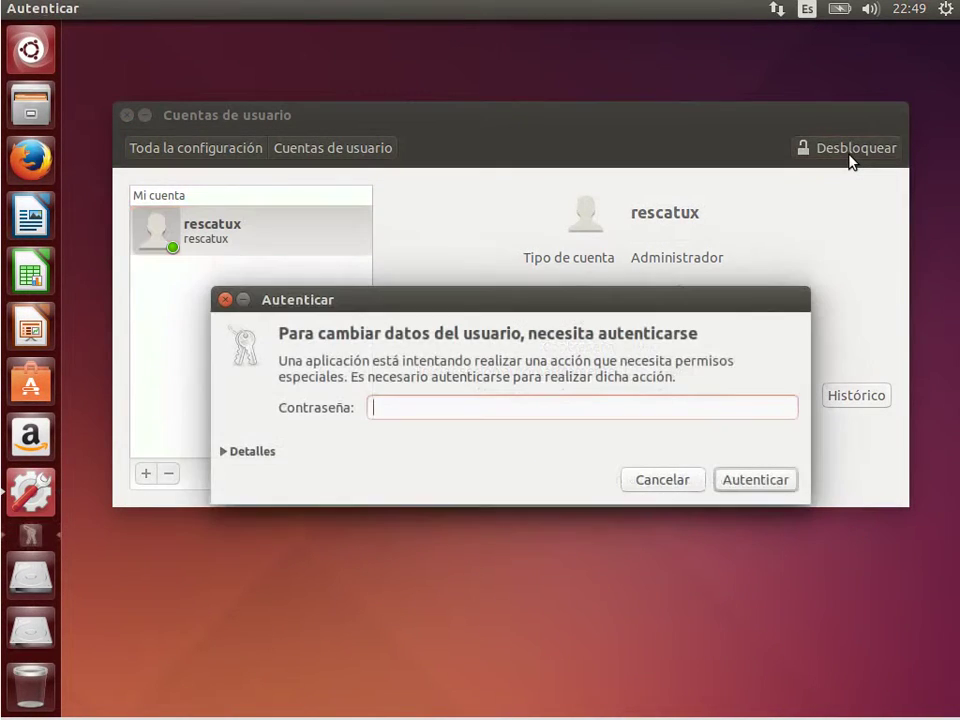
{"action": "type", "text": "liveuser"}
{"action": "key", "text": "Return"}
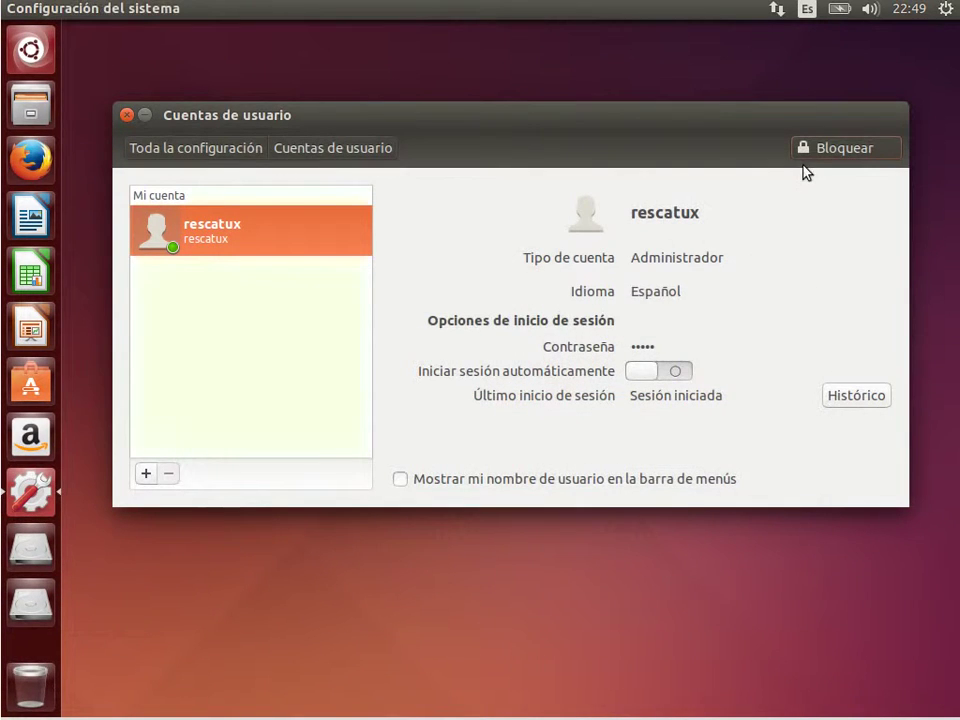
Change the account password to a new strong passphrase, confirming it with Cambiar
{"action": "left_click", "coordinate": [641, 348]}
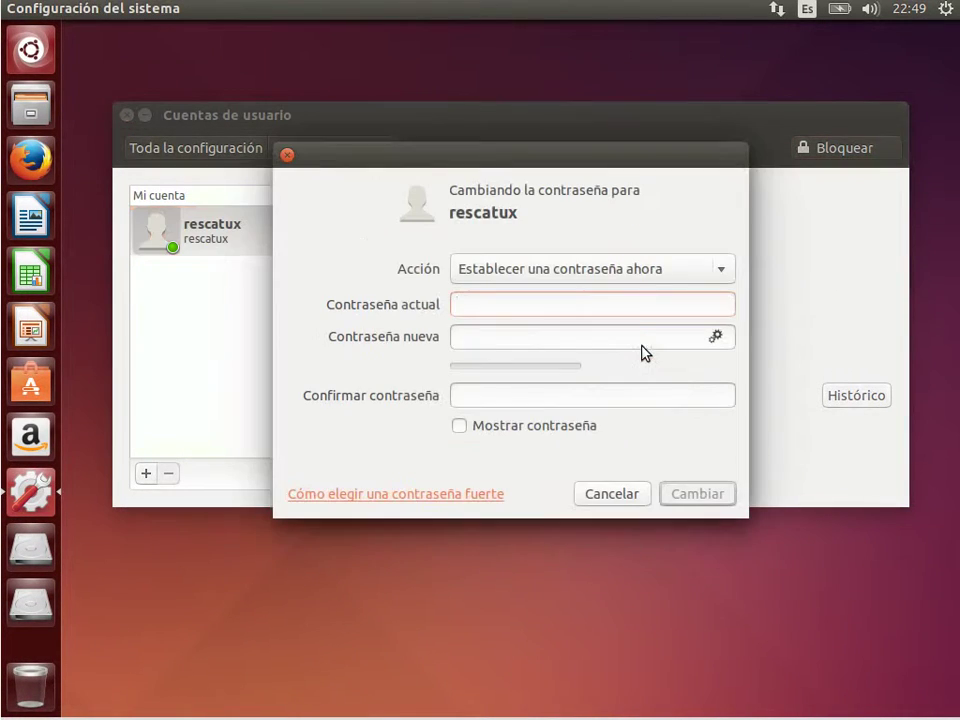
{"action": "type", "text": "r"}
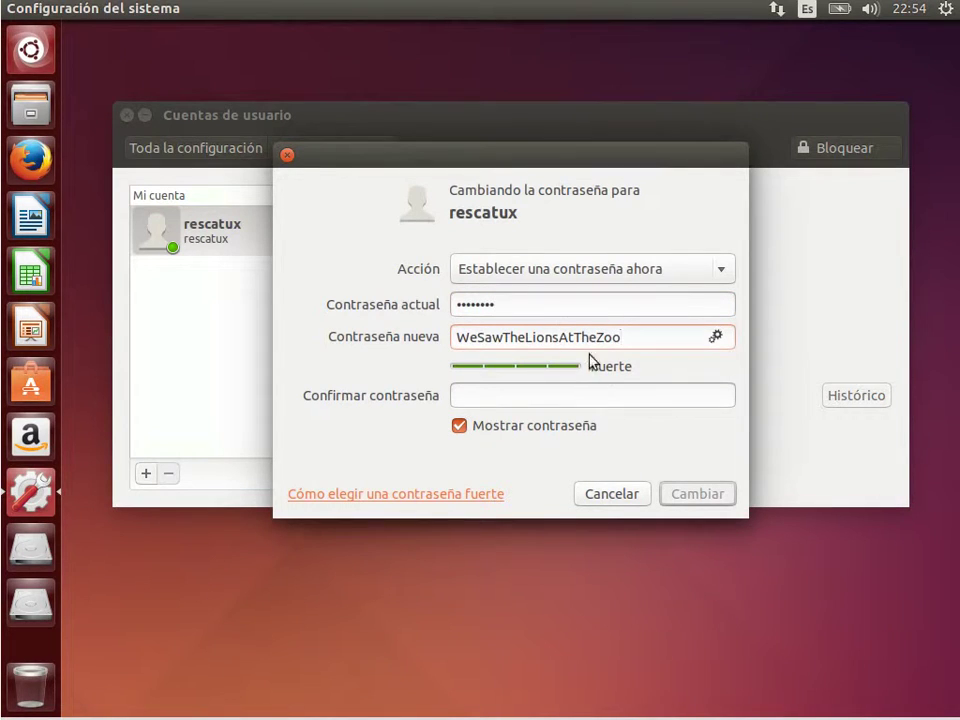
{"action": "left_click_drag", "start_coordinate": [632, 341], "coordinate": [362, 330]}
{"action": "key", "text": "ctrl+c"}
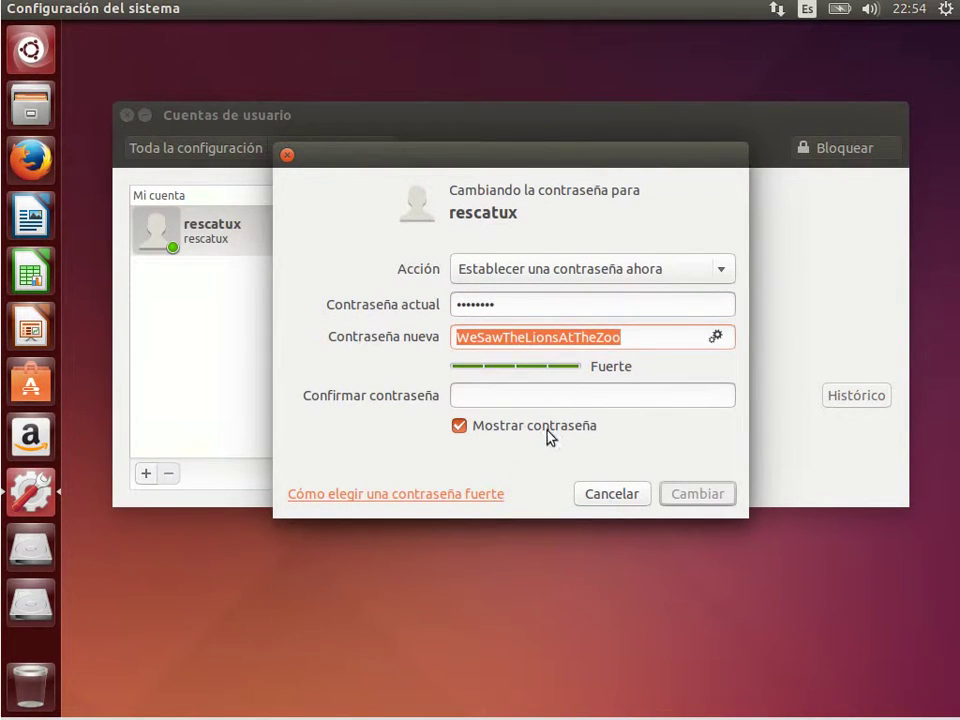
{"action": "left_click", "coordinate": [553, 396]}
{"action": "key", "text": "ctrl+v"}
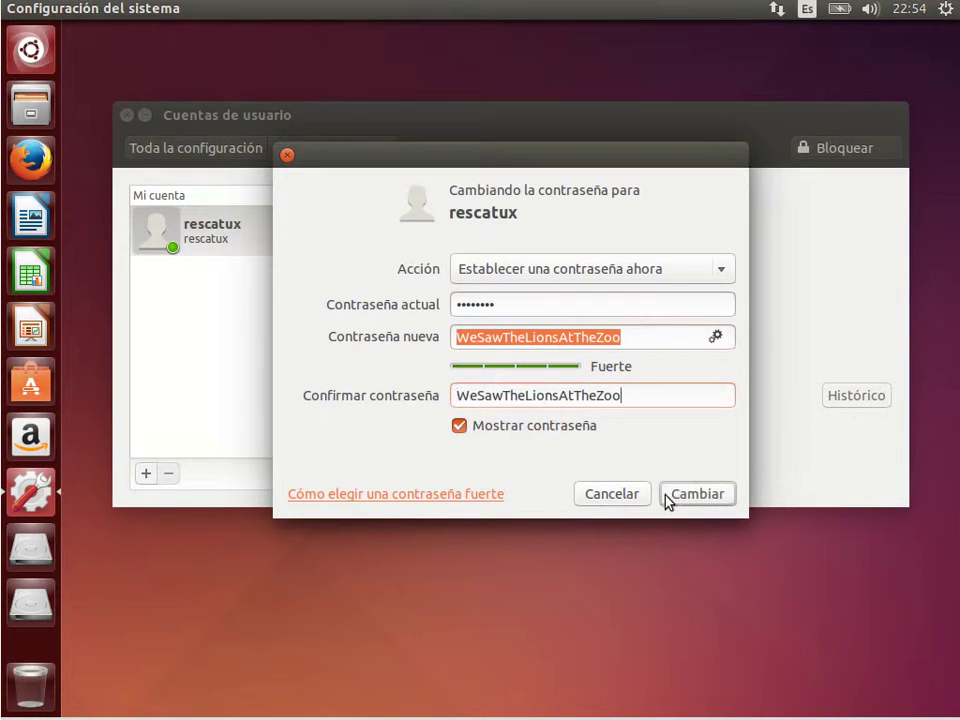
{"action": "left_click", "coordinate": [665, 494]}
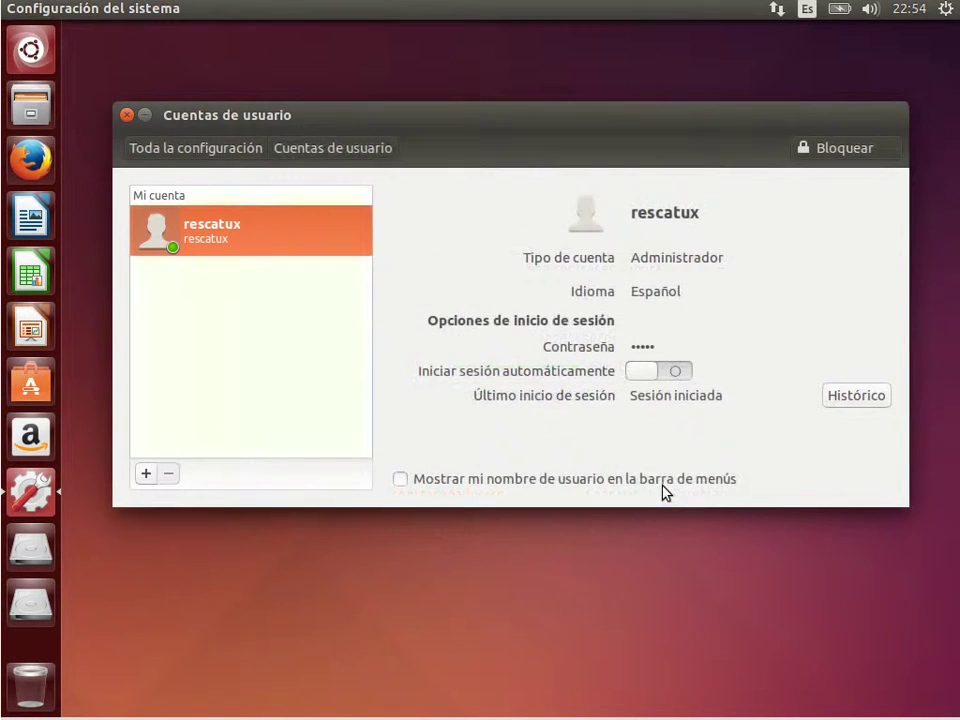
{"action": "key", "text": "super"}
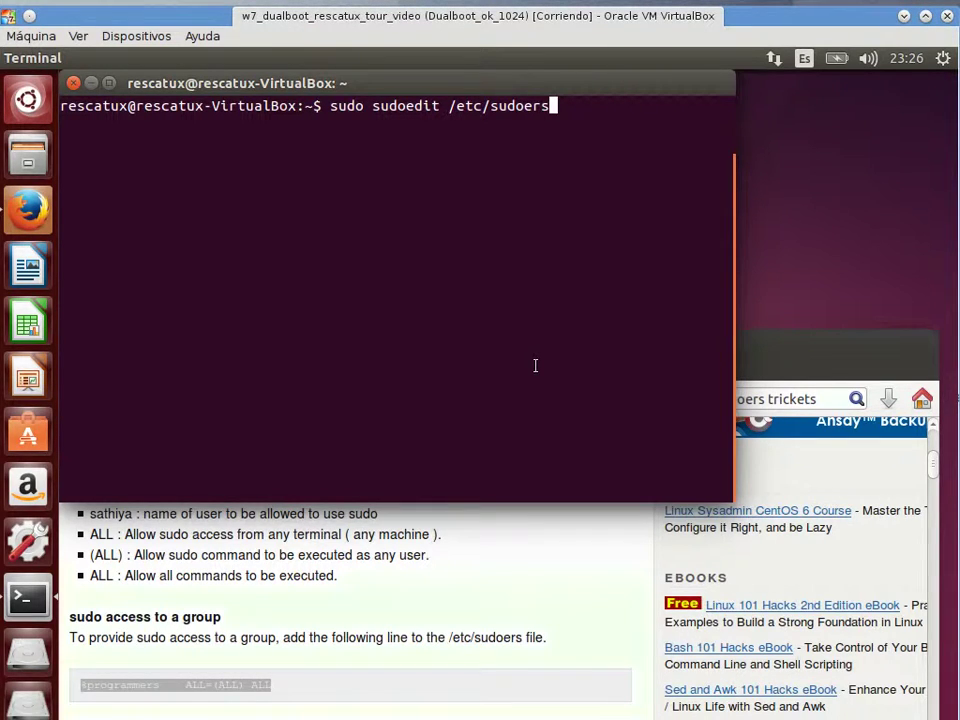
Run sudo sudoedit /etc/sudoers and paste the '%programmers ALL=(ALL) ALL' line from Firefox
{"action": "key", "text": "Return"}
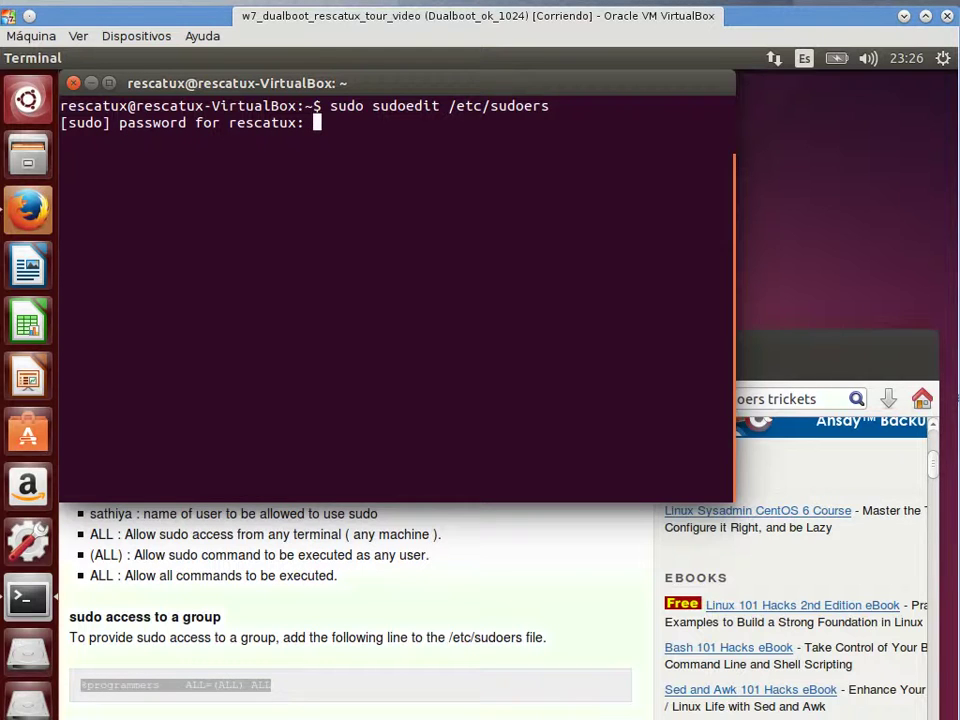
{"action": "key", "text": "Return"}
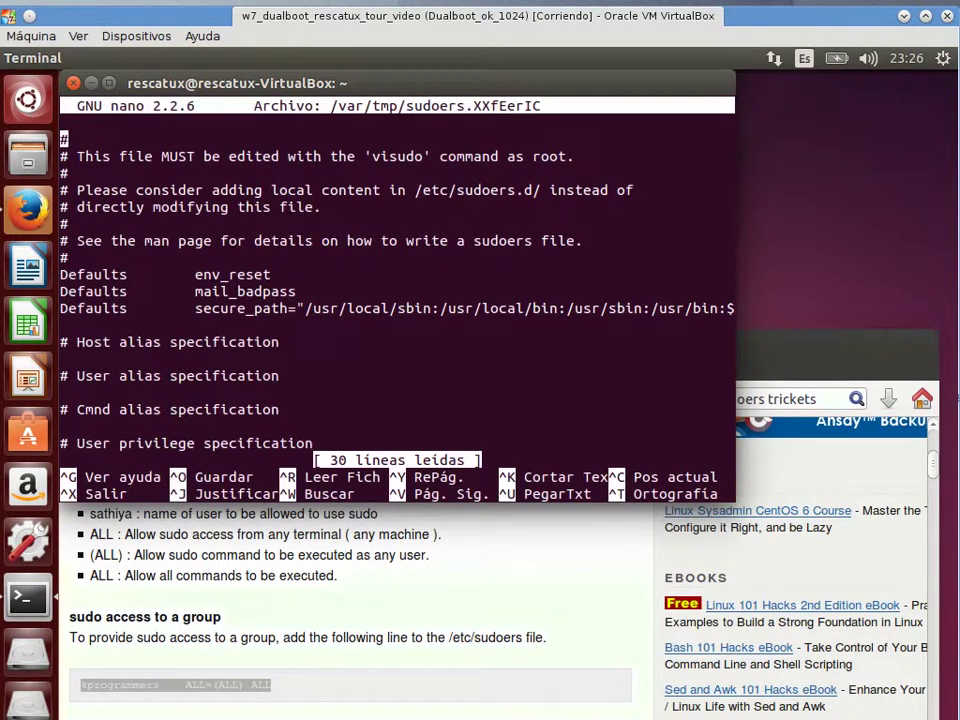
{"action": "key", "text": "ctrl+v"}
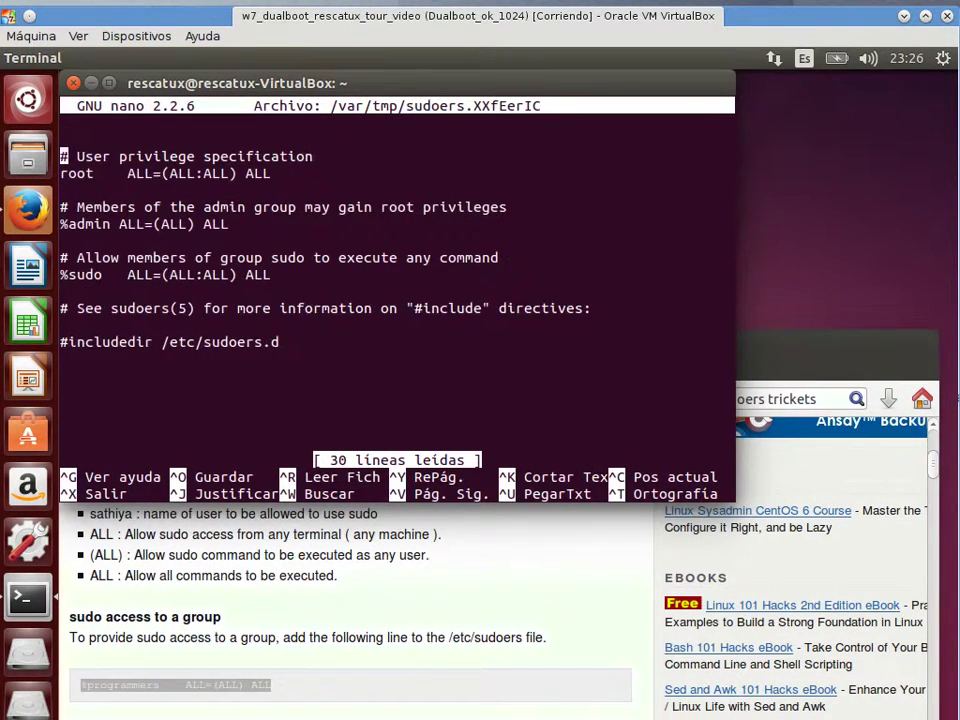
{"action": "key", "text": "Down"}
{"action": "key", "text": "Down"}
{"action": "key", "text": "Down"}
{"action": "key", "text": "Down"}
{"action": "key", "text": "Down"}
{"action": "key", "text": "Down"}
{"action": "key", "text": "Down"}
{"action": "key", "text": "Down"}
{"action": "key", "text": "Down"}
{"action": "key", "text": "Down"}
{"action": "key", "text": "Down"}
{"action": "key", "text": "Down"}
{"action": "key", "text": "Down"}
{"action": "key", "text": "Return"}
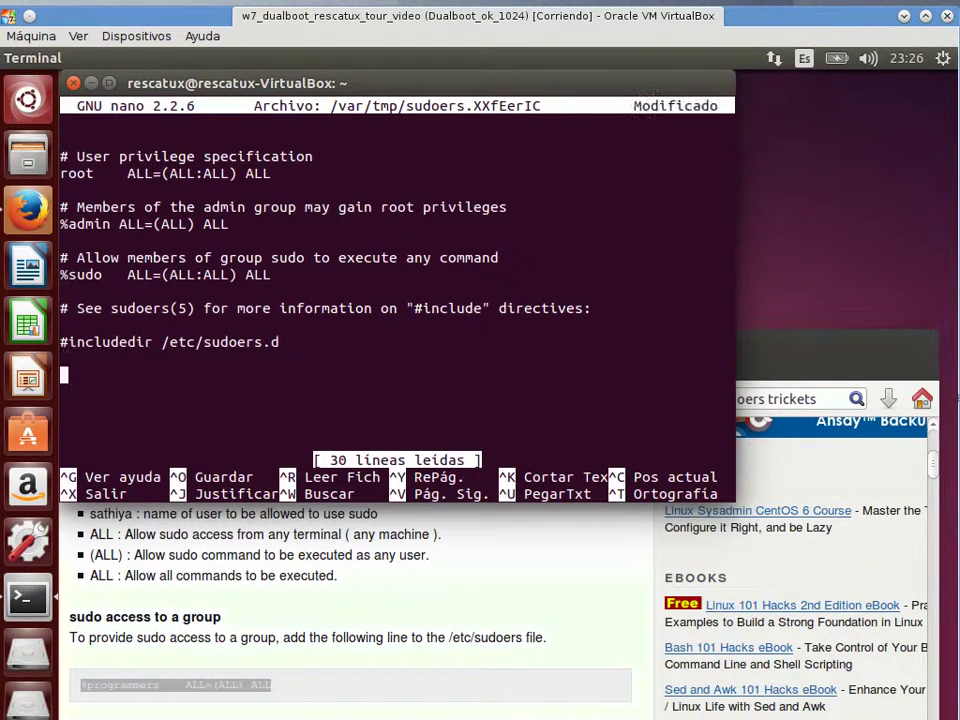
{"action": "right_click", "coordinate": [203, 684]}
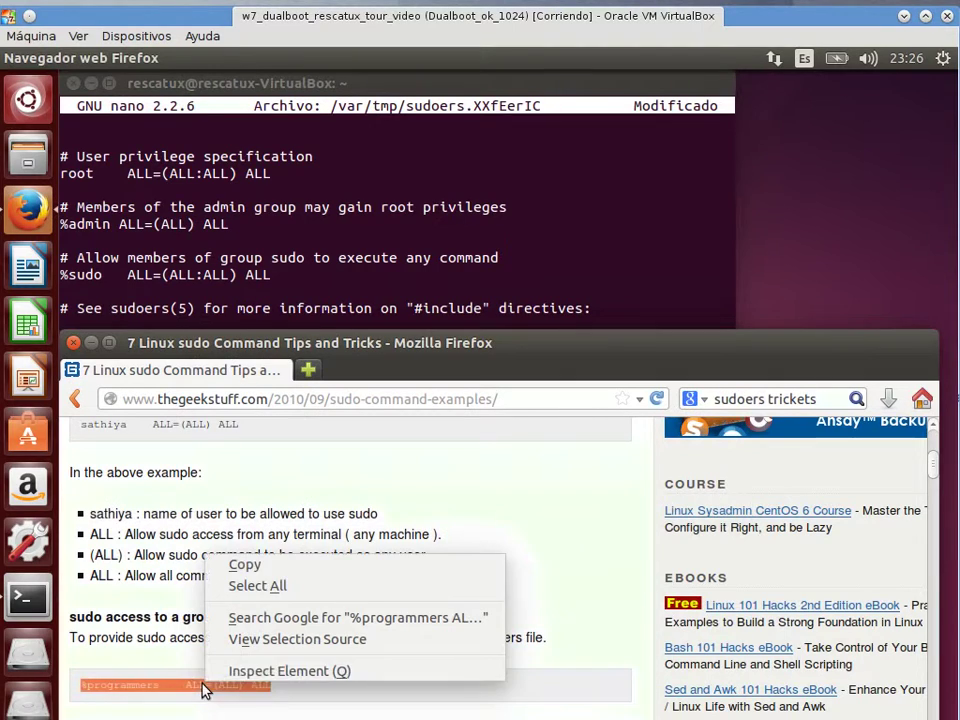
{"action": "left_click", "coordinate": [277, 568]}
{"action": "left_click", "coordinate": [310, 250]}
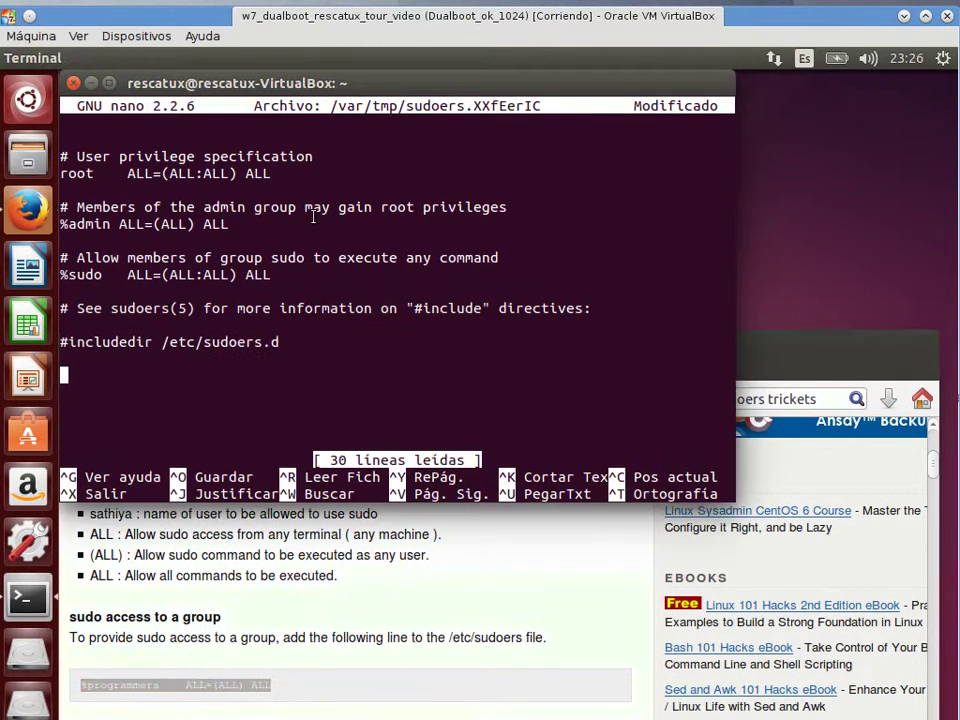
{"action": "right_click", "coordinate": [314, 218]}
{"action": "left_click", "coordinate": [389, 327]}
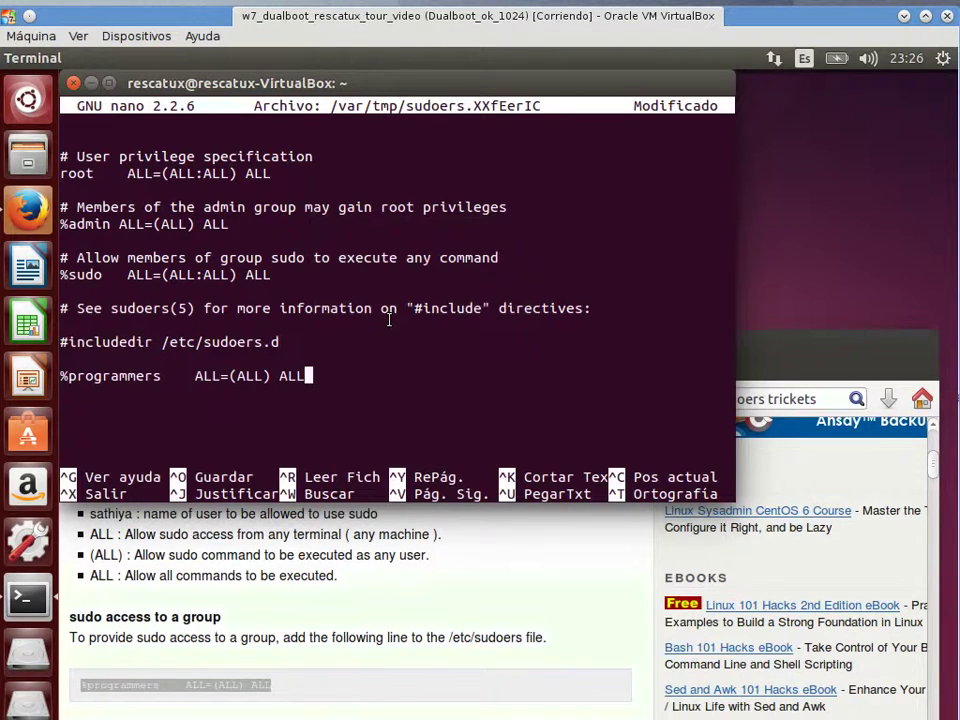
Append a stray 'a' to the end of the %sudo and %admin rules
{"action": "key", "text": "Up"}
{"action": "key", "text": "Up"}
{"action": "key", "text": "Up"}
{"action": "key", "text": "Up"}
{"action": "key", "text": "Up"}
{"action": "key", "text": "Left"}
{"action": "type", "text": "a"}
{"action": "key", "text": "Up"}
{"action": "key", "text": "Up"}
{"action": "key", "text": "Left"}
{"action": "type", "text": "a"}
{"action": "key", "text": "Up"}
{"action": "key", "text": "Up"}
Save sudoers, exit nano, and close the terminal with exit
{"action": "key", "text": "ctrl+o"}
{"action": "key", "text": "Return"}
{"action": "key", "text": "ctrl+x"}
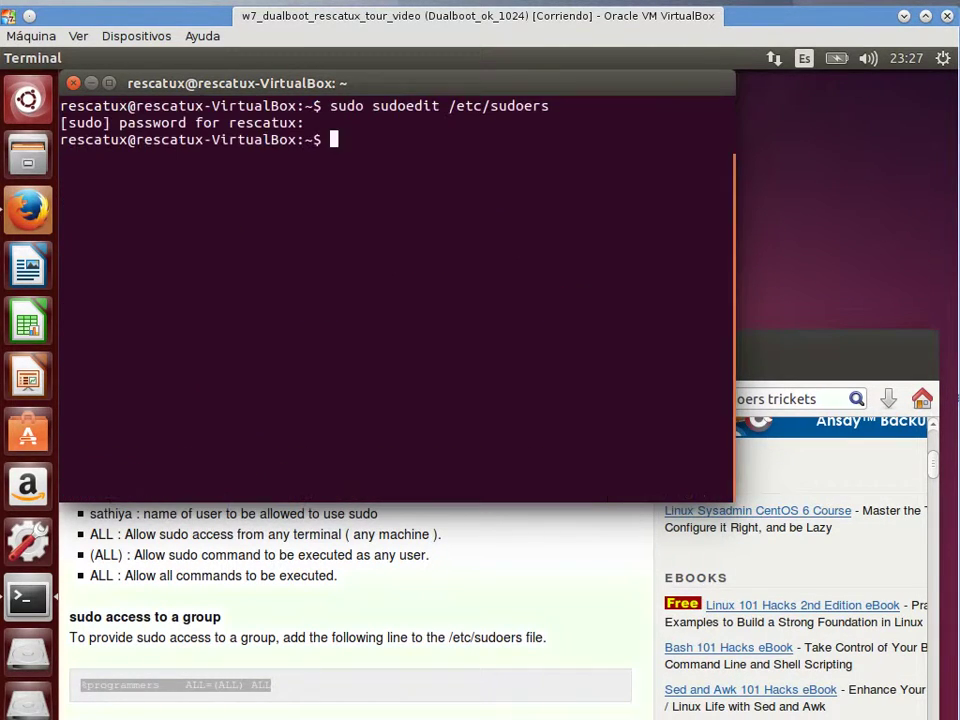
{"action": "type", "text": "exit"}
{"action": "key", "text": "Return"}
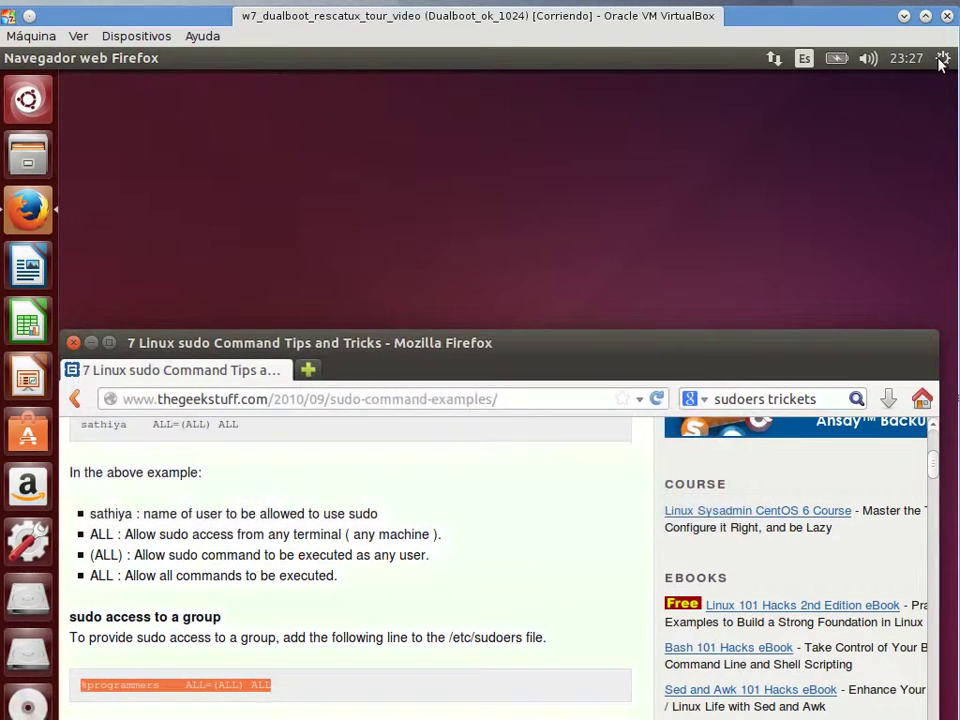
Restart Ubuntu from the gear menu's shutdown options
{"action": "left_click", "coordinate": [939, 60]}
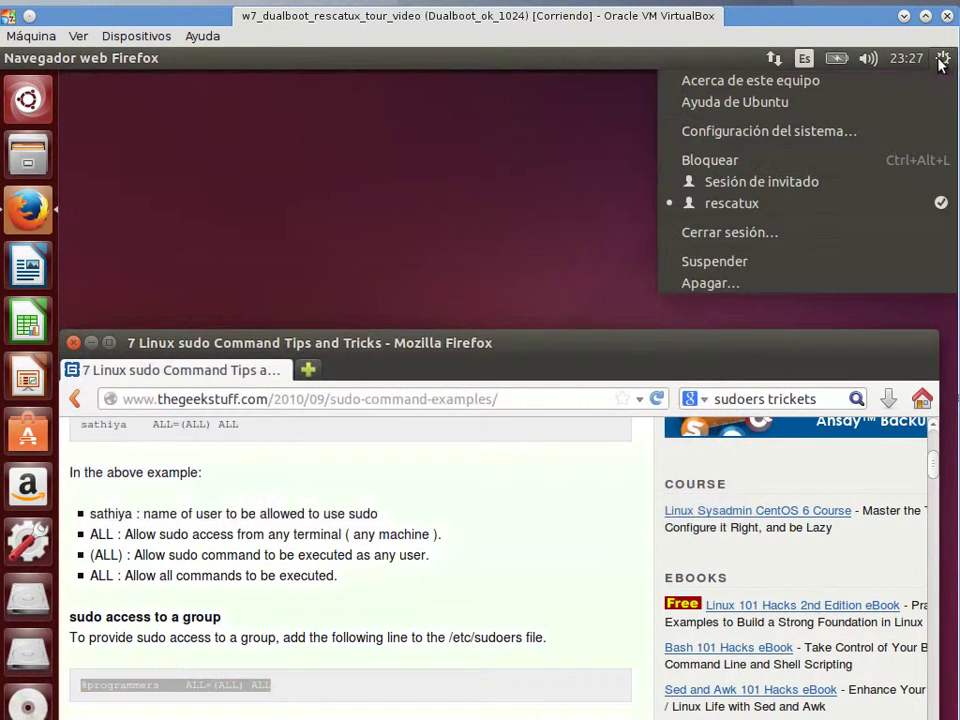
{"action": "left_click", "coordinate": [859, 288]}
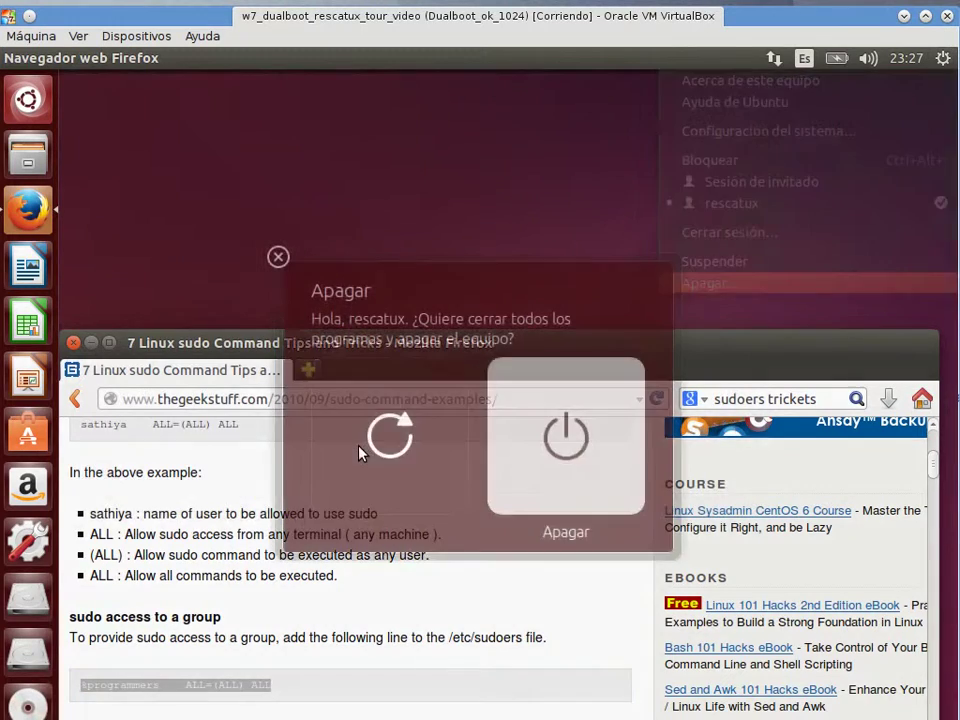
{"action": "left_click", "coordinate": [379, 443]}
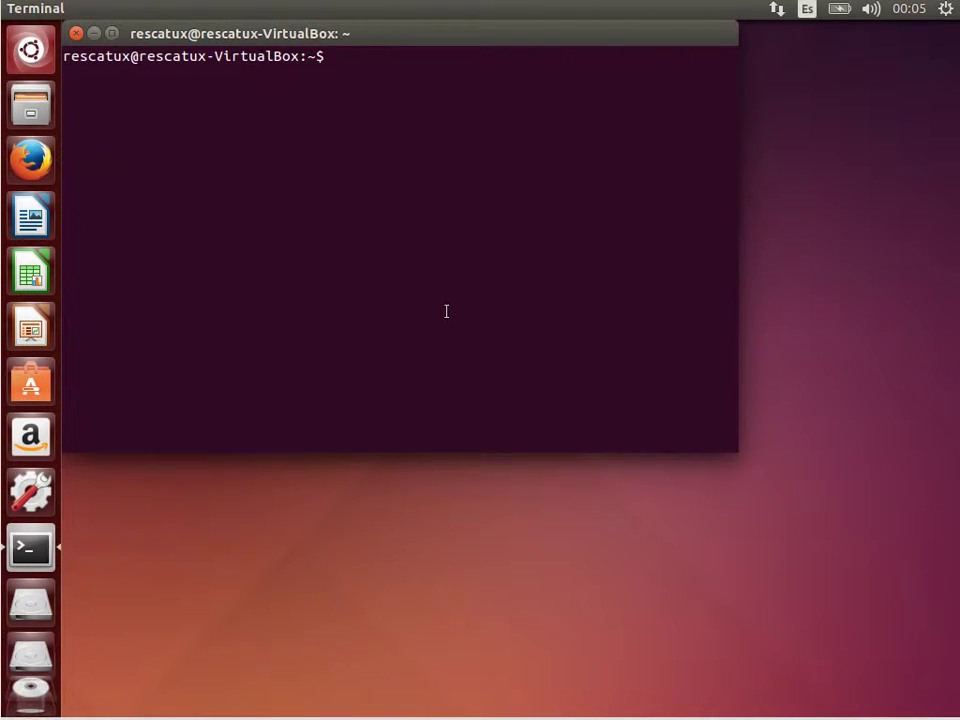
Run 'ls -l /root', then rerun it as 'sudo ls -l /root'
{"action": "type", "text": "ls "}
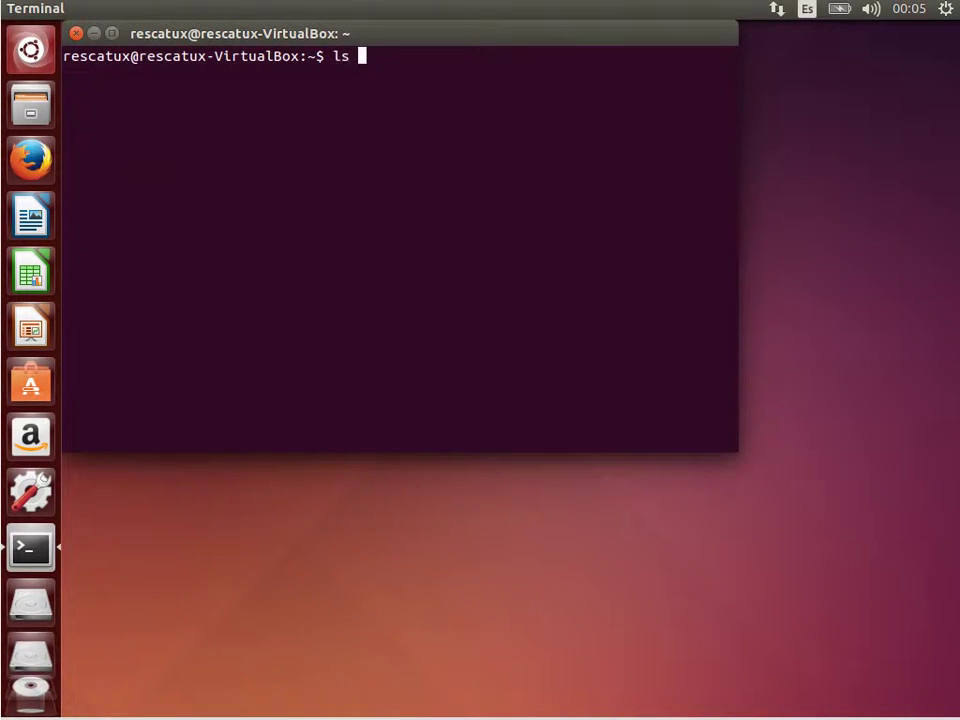
{"action": "type", "text": "-l /root"}
{"action": "key", "text": "Return"}
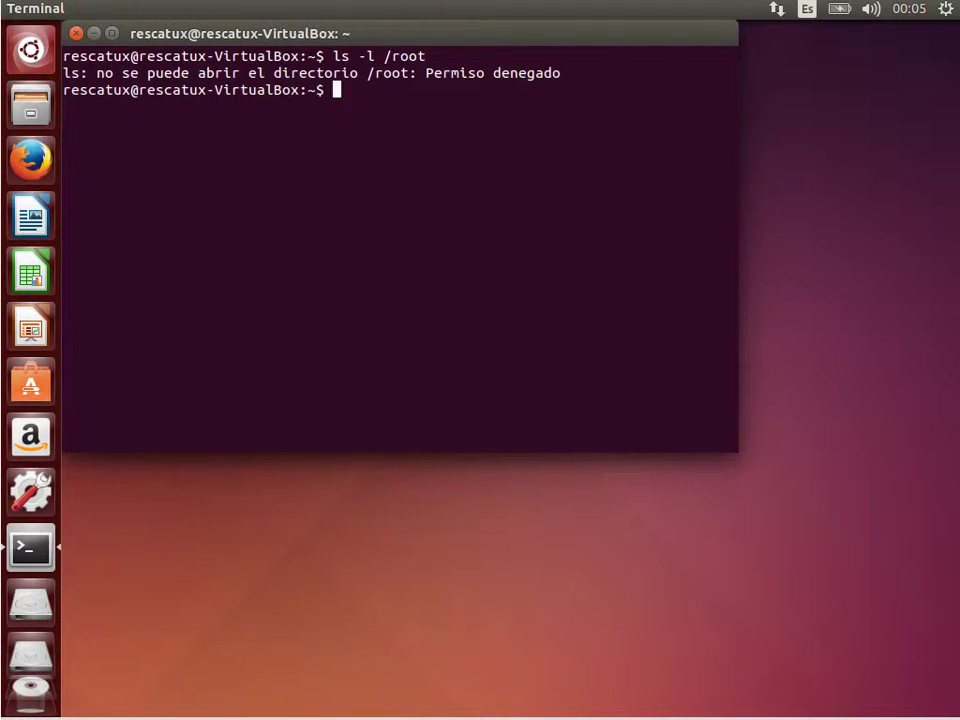
{"action": "key", "text": "Up"}
{"action": "key", "text": "Left"}
{"action": "key", "text": "Home"}
{"action": "key", "text": "Home"}
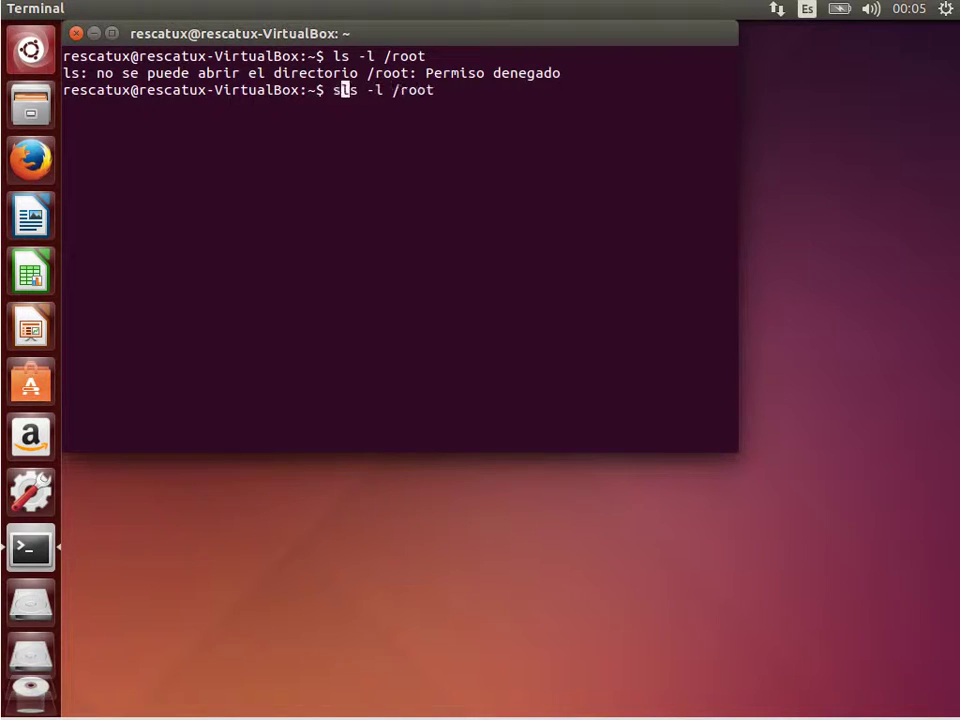
{"action": "type", "text": "sudo"}
{"action": "key", "text": "Return"}
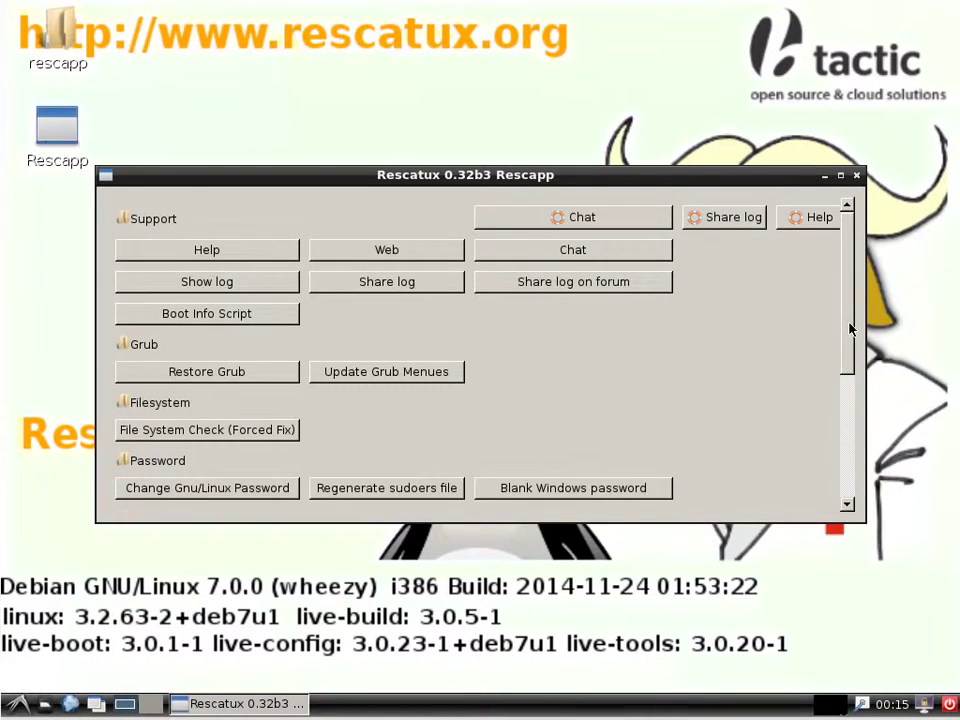
Regenerate the sudoers file on partition sda5 with rescatux as the sudo user
{"action": "left_click_drag", "start_coordinate": [850, 318], "coordinate": [847, 495]}
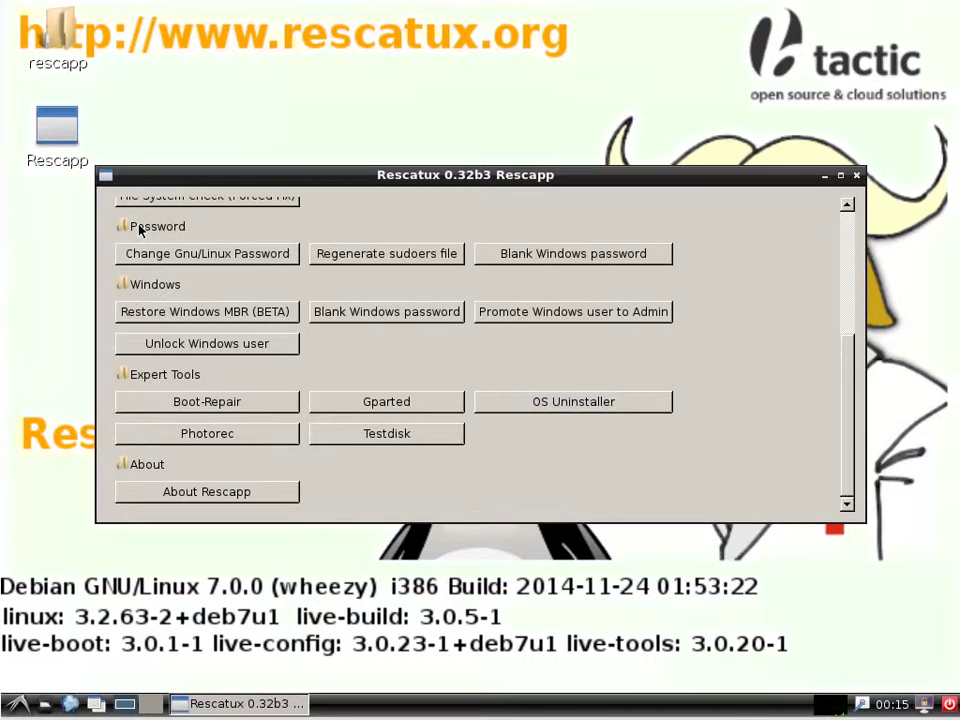
{"action": "left_click", "coordinate": [398, 262]}
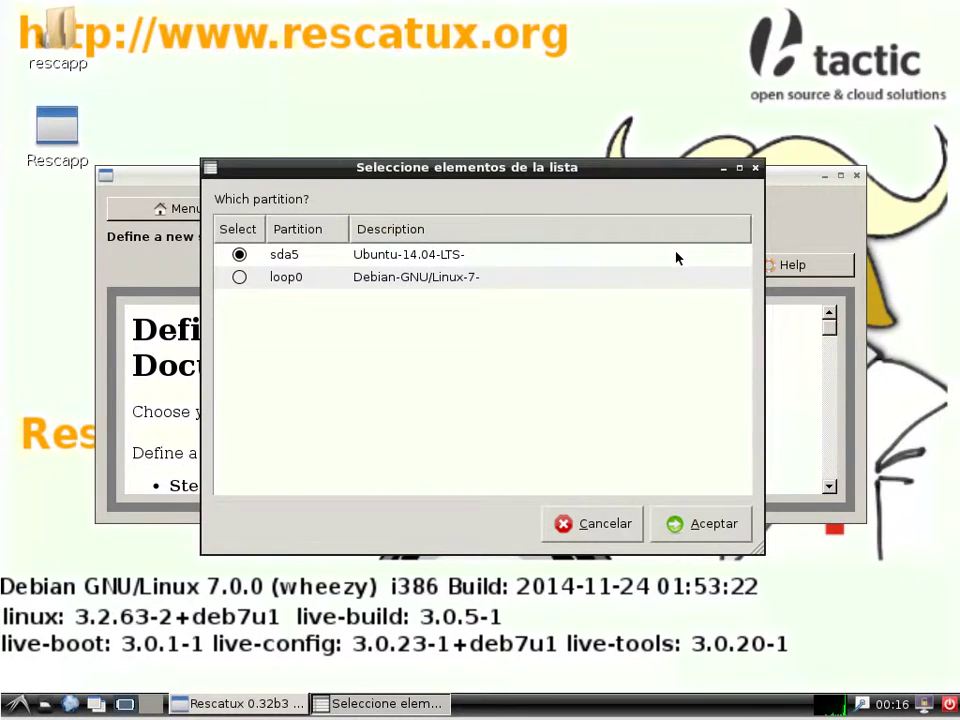
{"action": "left_click", "coordinate": [692, 528]}
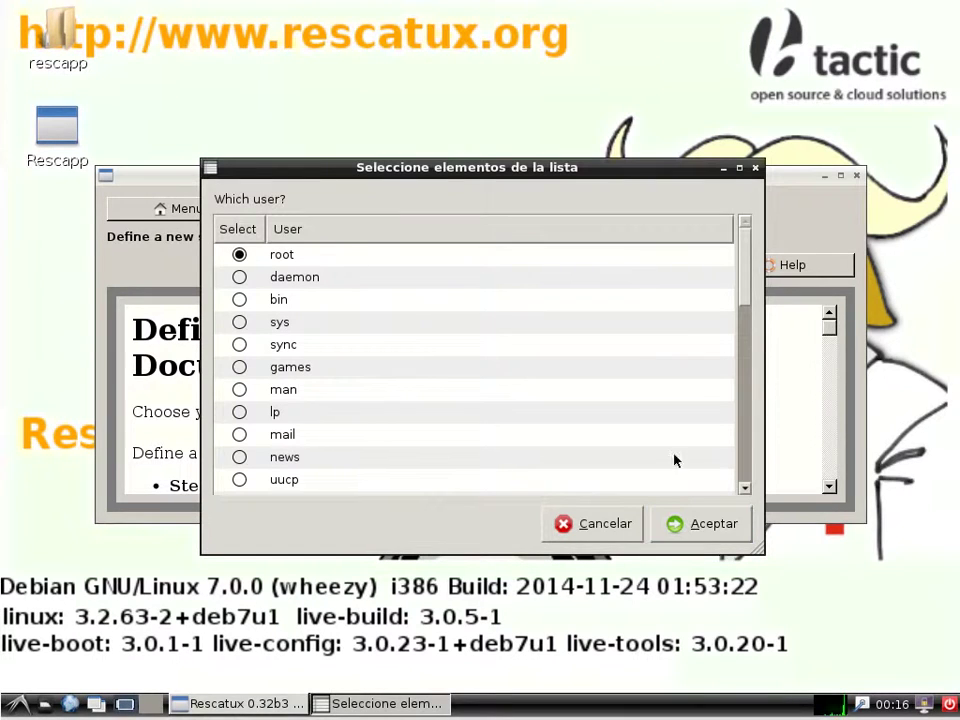
{"action": "left_click_drag", "start_coordinate": [749, 263], "coordinate": [749, 463]}
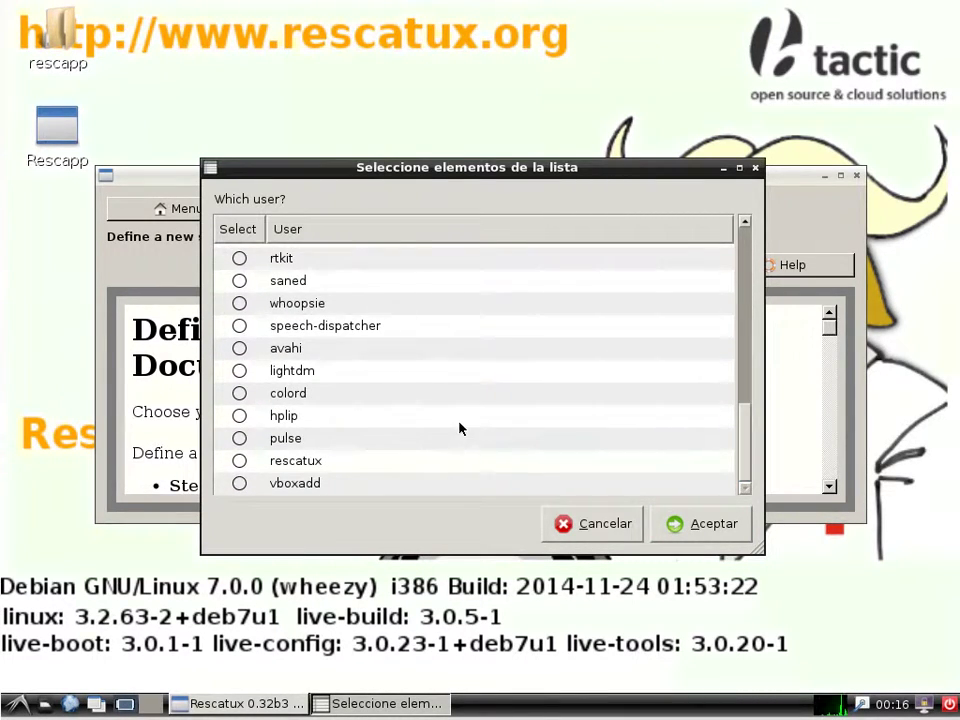
{"action": "left_click", "coordinate": [239, 461]}
{"action": "left_click", "coordinate": [683, 523]}
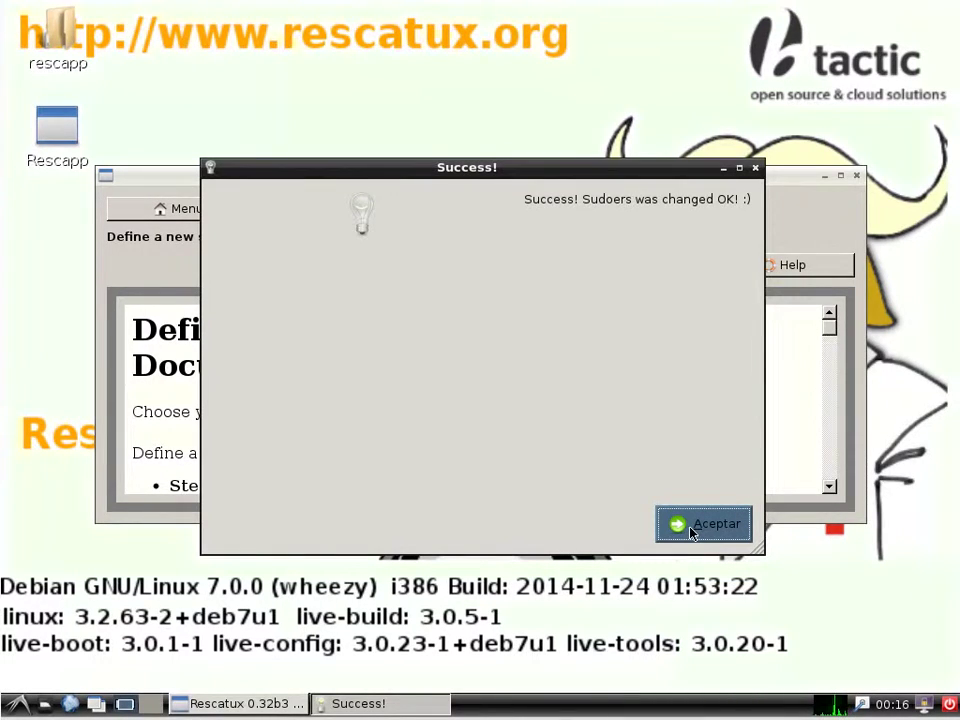
Dismiss the sudoers success message and restart the machine from the LXDE logout menu
{"action": "left_click", "coordinate": [690, 525]}
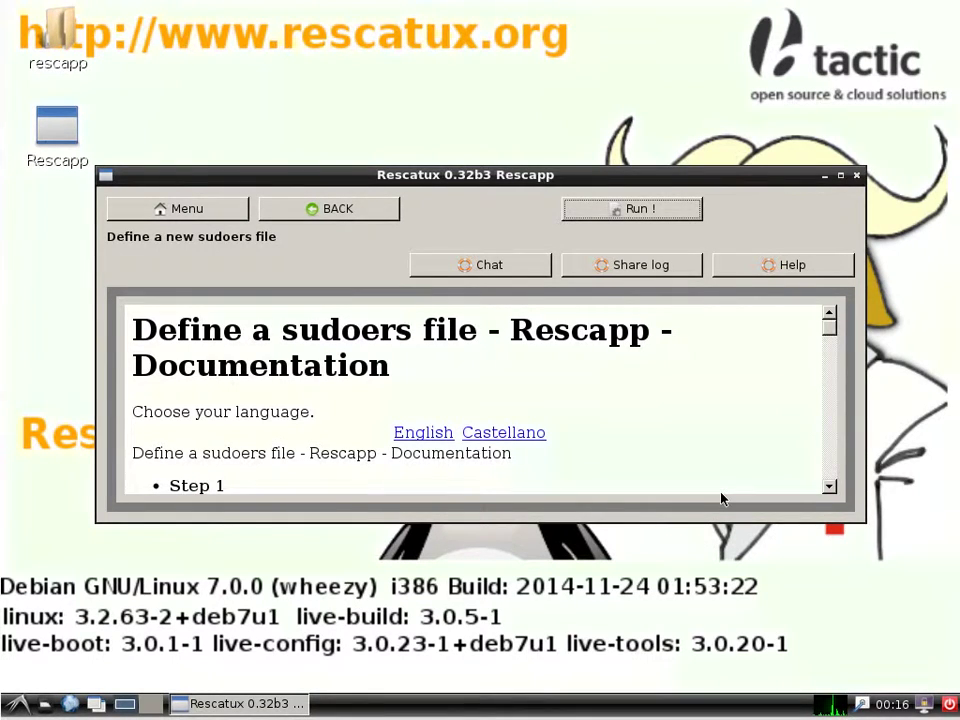
{"action": "left_click", "coordinate": [950, 705]}
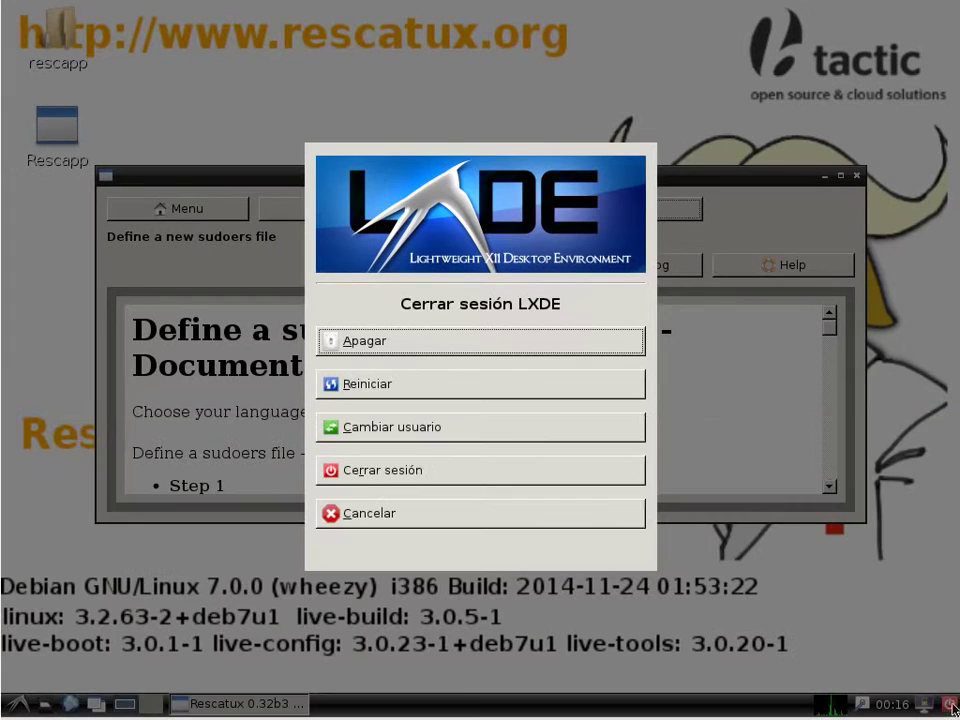
{"action": "left_click", "coordinate": [443, 388]}
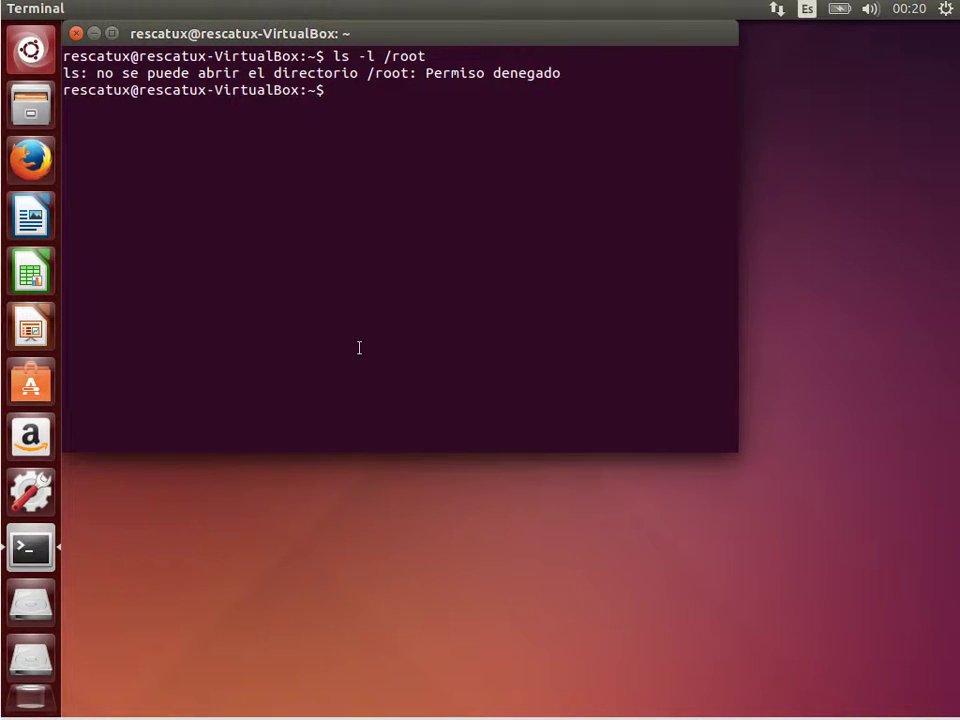
Rerun the /root listing as sudo ls -l /root, entering the account password
{"action": "key", "text": "Up"}
{"action": "key", "text": "Home"}
{"action": "type", "text": "sudo"}
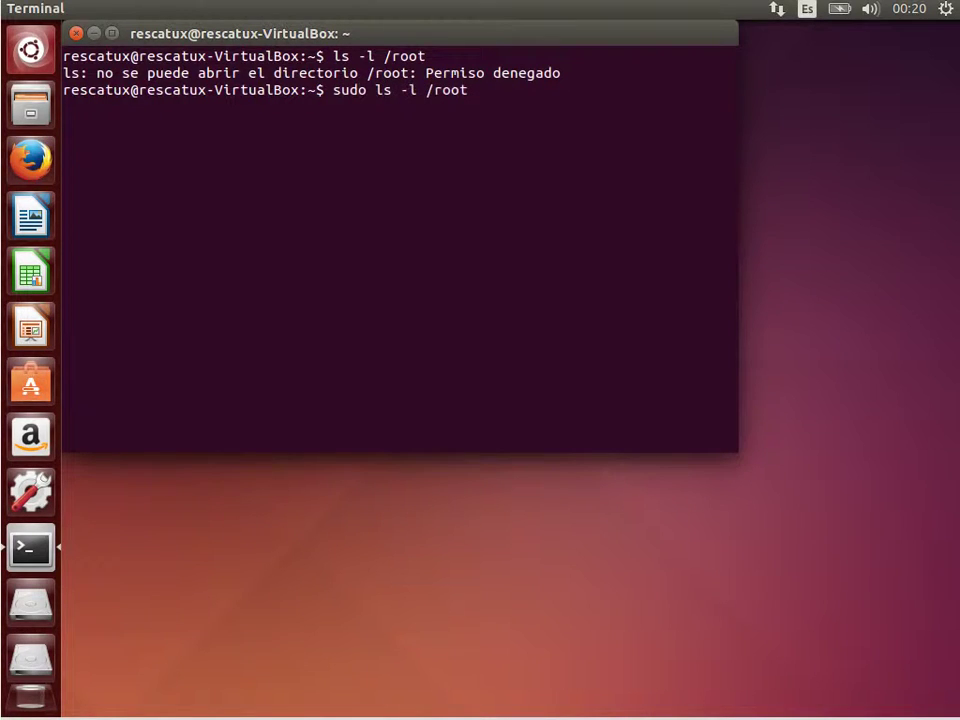
{"action": "key", "text": "Return"}
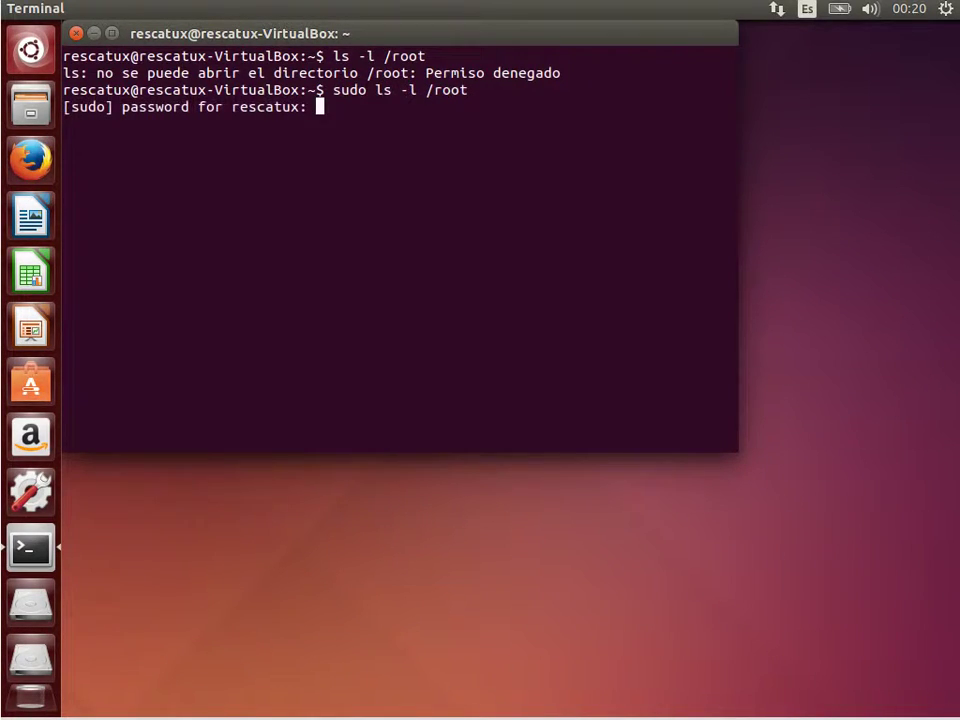
{"action": "key", "text": "Return"}
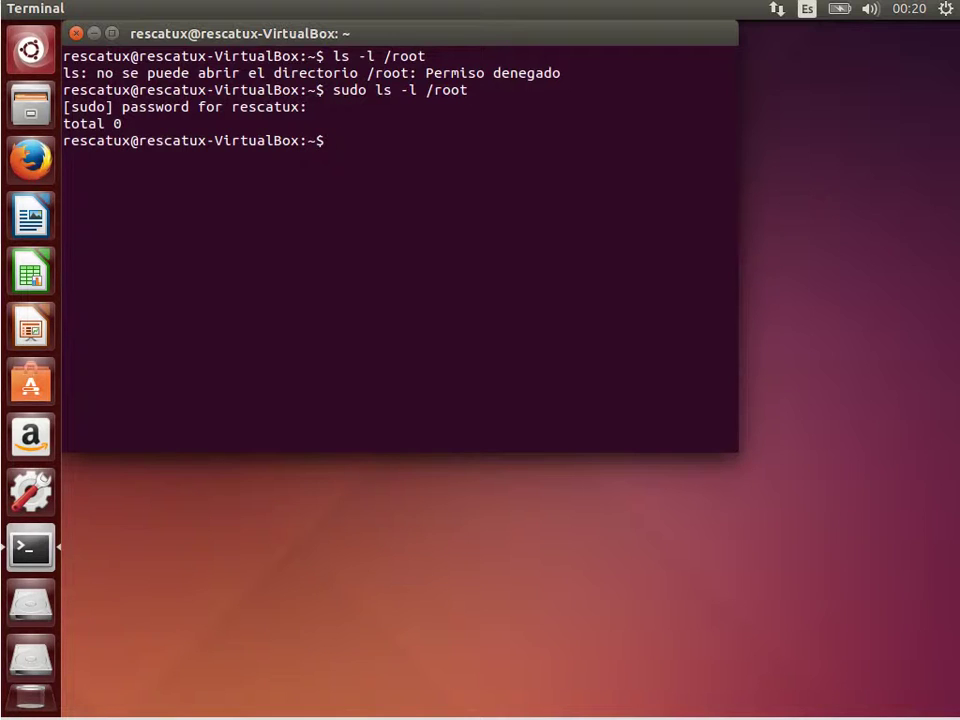
List /etc filtered with ls -l /etc/ | grep sudo to show sudoers and its backup
{"action": "type", "text": "ls -l /etc/"}
{"action": "key", "text": "Return"}
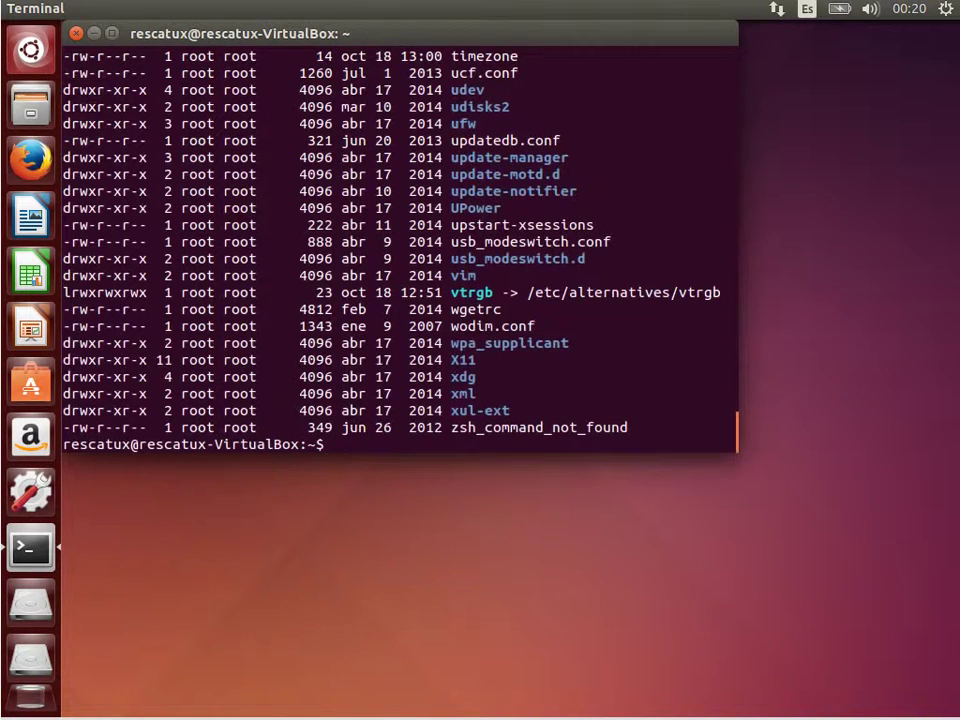
{"action": "key", "text": "Up"}
{"action": "type", "text": "| sudo"}
{"action": "key", "text": "Return"}
{"action": "key", "text": "Up"}
{"action": "key", "text": "Left"}
{"action": "key", "text": "Left"}
{"action": "key", "text": "Left"}
{"action": "key", "text": "Left"}
{"action": "type", "text": "grep"}
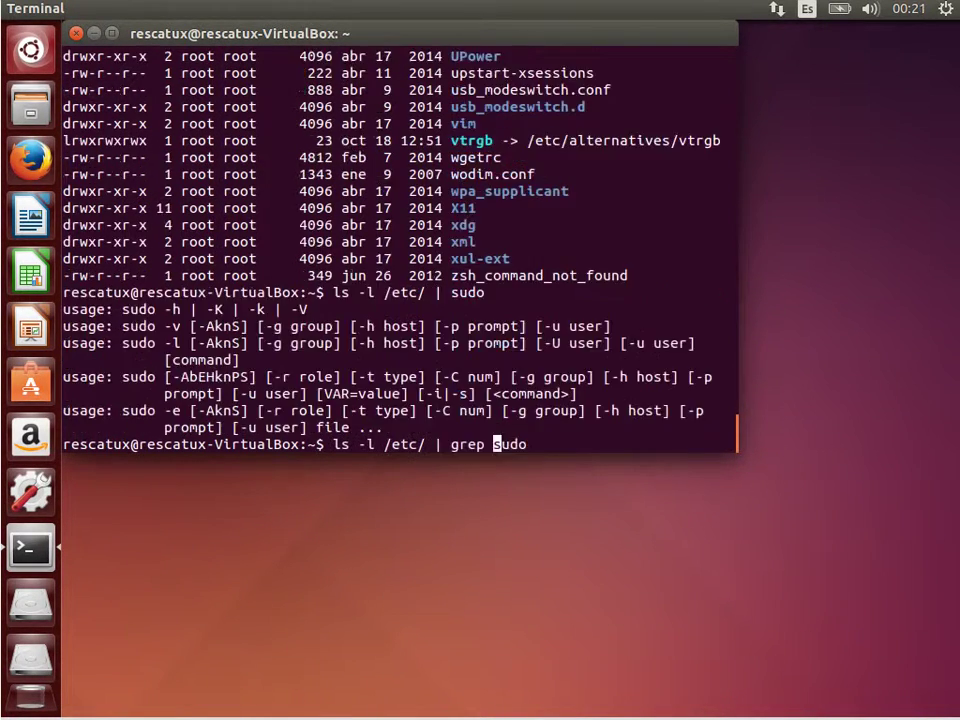
{"action": "key", "text": "Return"}
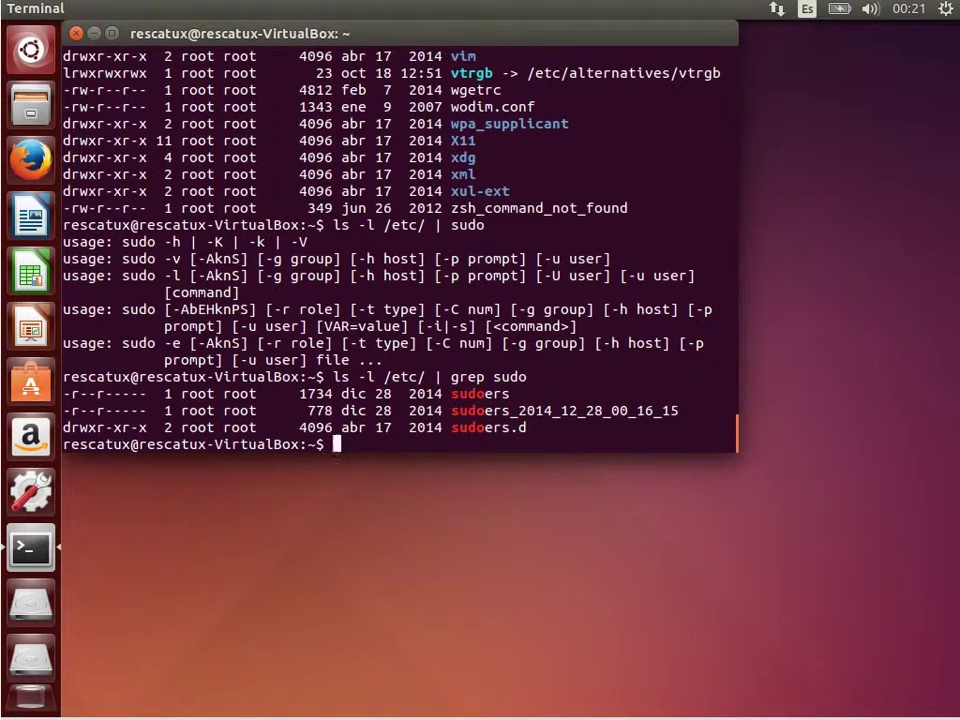
{"action": "type", "text": "sudo cp"}
{"action": "key", "text": "BackSpace"}
{"action": "key", "text": "BackSpace"}
{"action": "key", "text": "BackSpace"}
{"action": "key", "text": "BackSpace"}
{"action": "key", "text": "BackSpace"}
{"action": "key", "text": "BackSpace"}
{"action": "key", "text": "BackSpace"}
As root in /etc, copy the backup sudoers_2014_12_28_00_16_15 to sudoers_fixed
{"action": "type", "text": "sudo -i"}
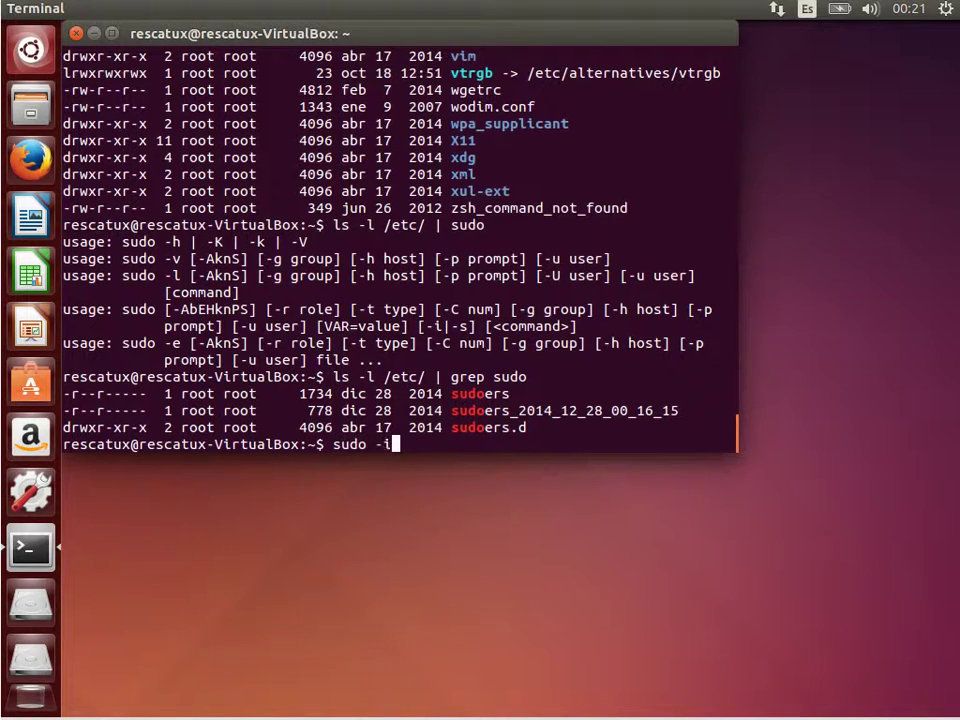
{"action": "key", "text": "Return"}
{"action": "type", "text": "cd /etc/"}
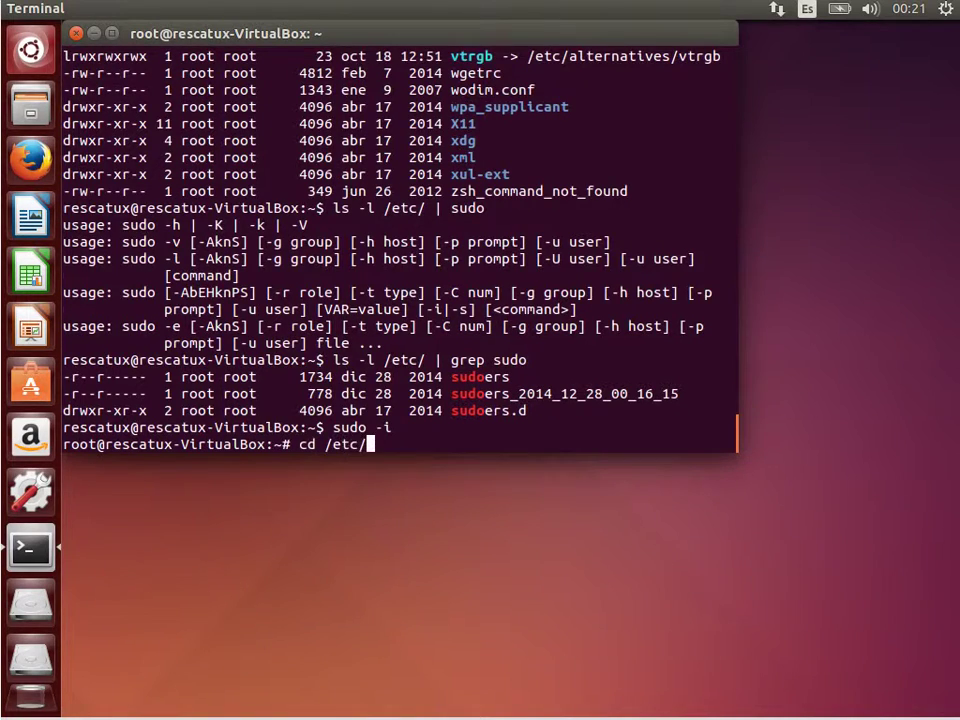
{"action": "key", "text": "Return"}
{"action": "type", "text": "cp sudoers_"}
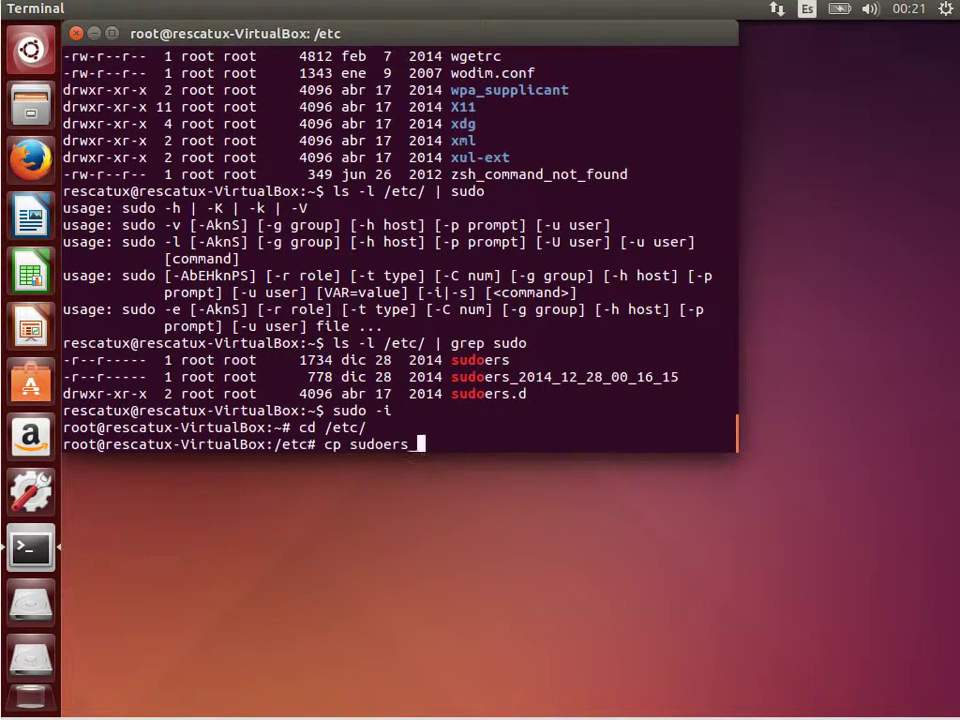
{"action": "key", "text": "Tab"}
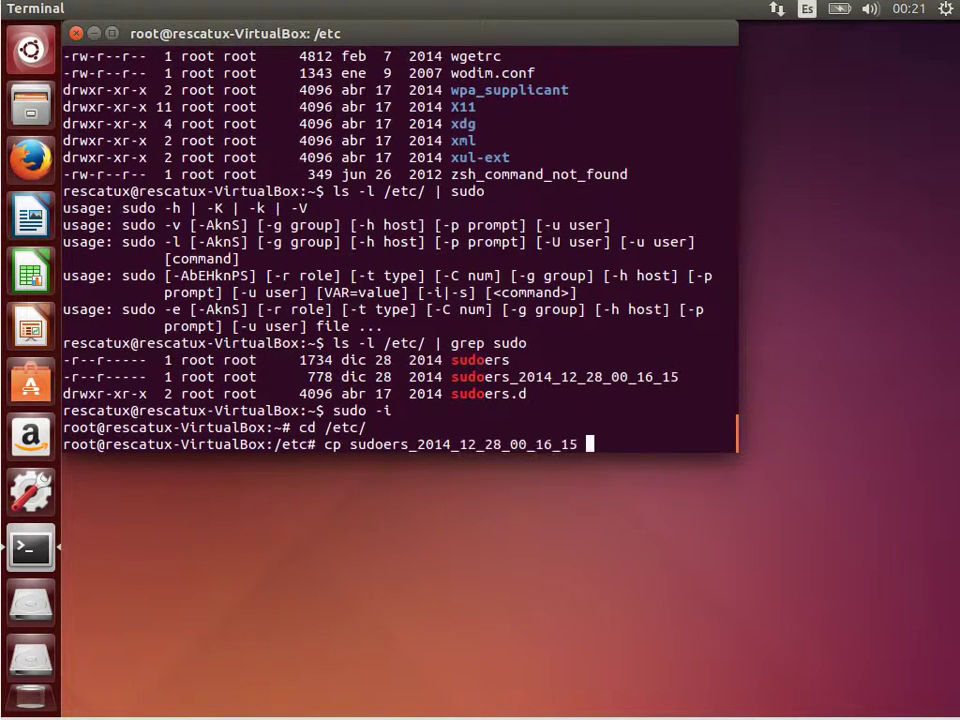
{"action": "type", "text": "sudoers_fixed"}
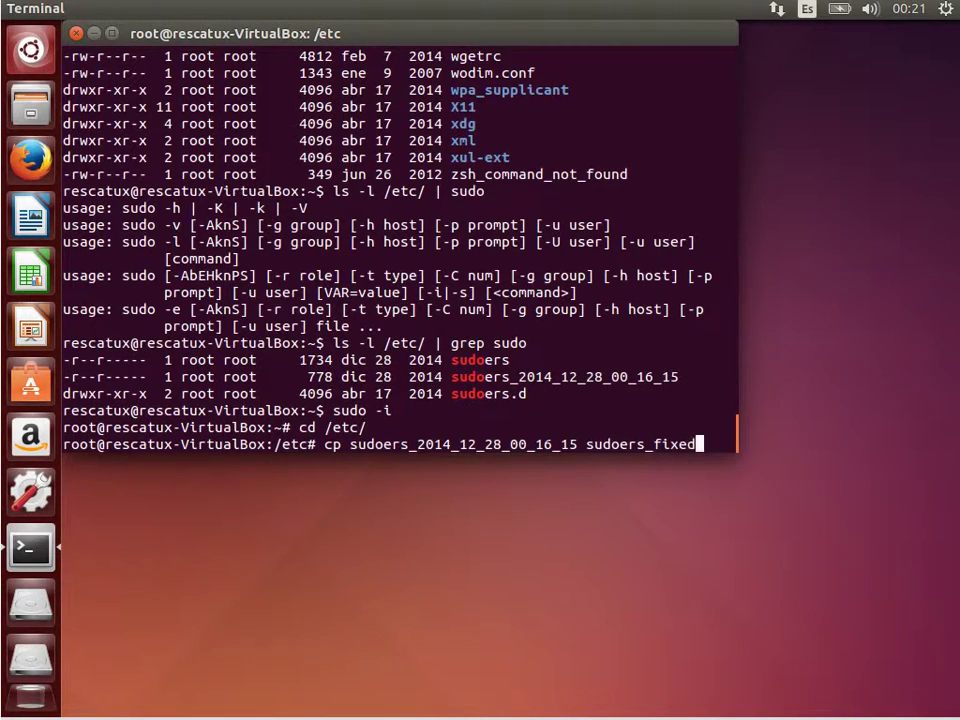
{"action": "key", "text": "Return"}
Open sudoers_fixed in nano and move down through its header
{"action": "type", "text": "vi"}
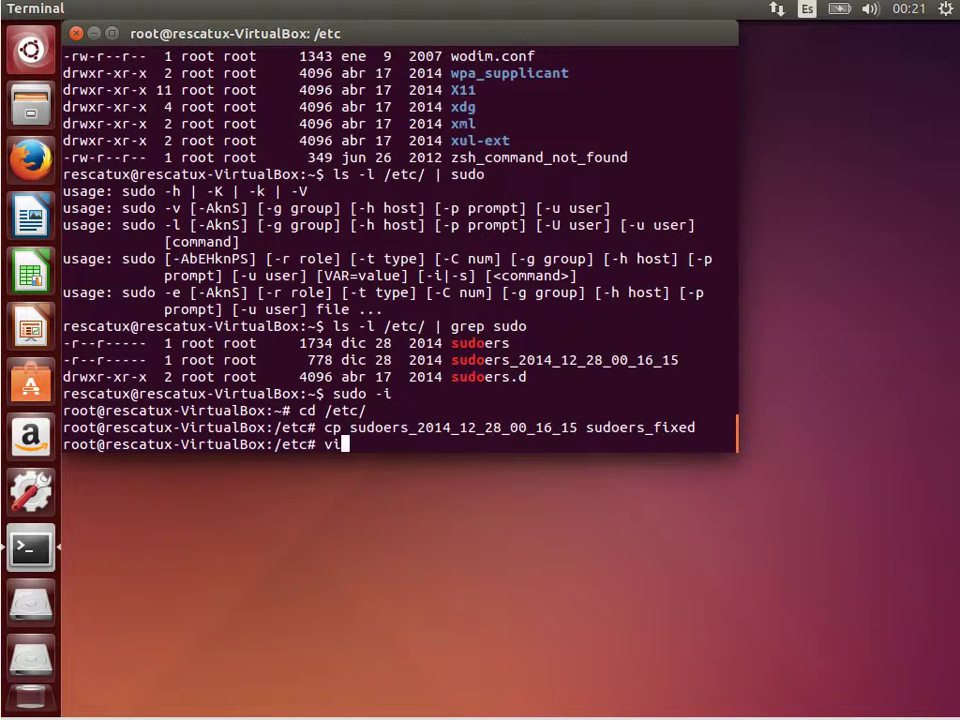
{"action": "key", "text": "BackSpace"}
{"action": "key", "text": "BackSpace"}
{"action": "type", "text": "nano su"}
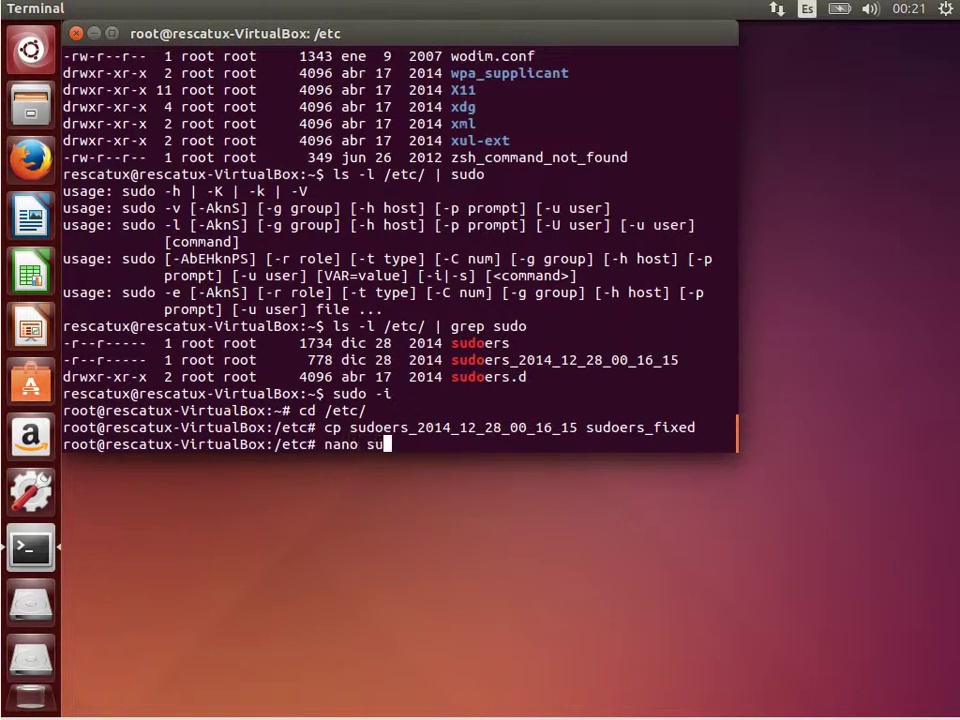
{"action": "type", "text": "doers_f"}
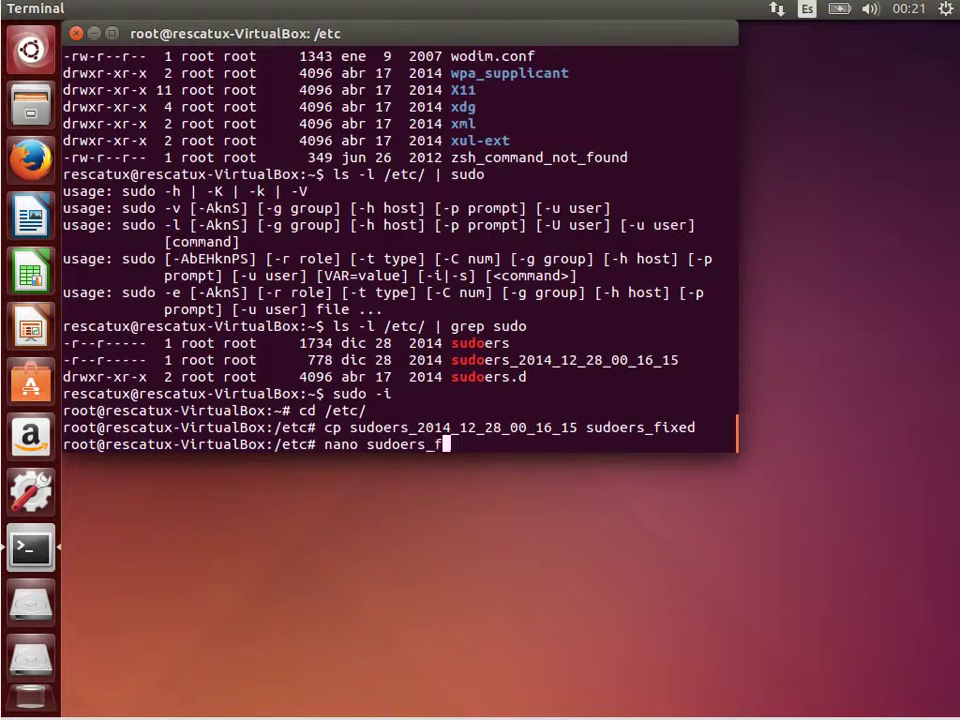
{"action": "key", "text": "Tab"}
{"action": "key", "text": "Return"}
{"action": "key", "text": "Down"}
{"action": "key", "text": "Down"}
{"action": "key", "text": "Down"}
{"action": "key", "text": "Down"}
{"action": "key", "text": "Down"}
{"action": "key", "text": "Down"}
{"action": "key", "text": "Down"}
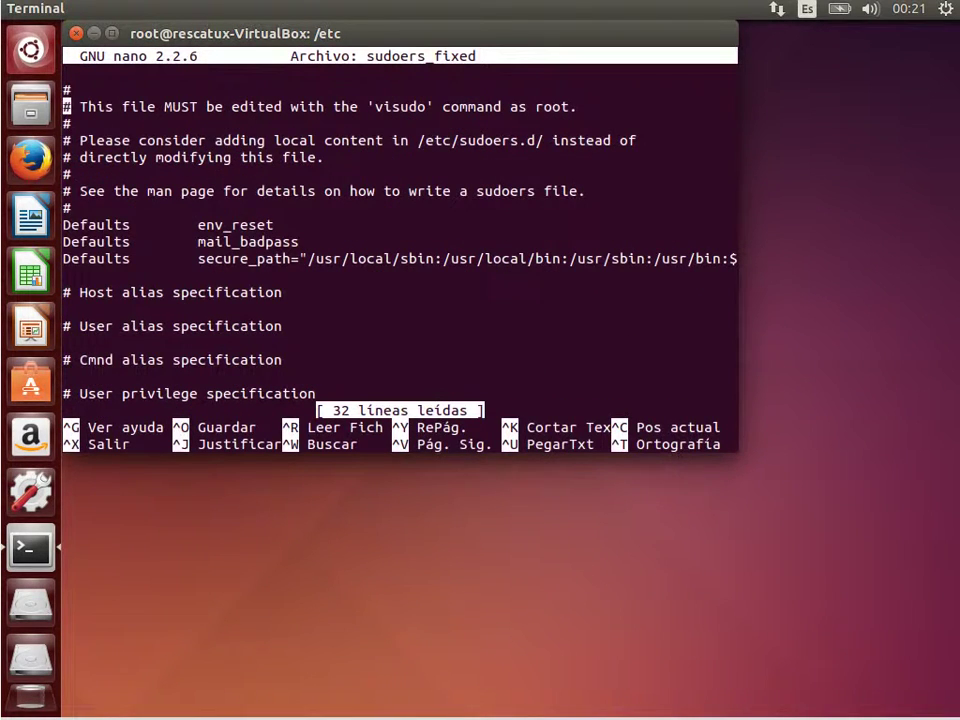